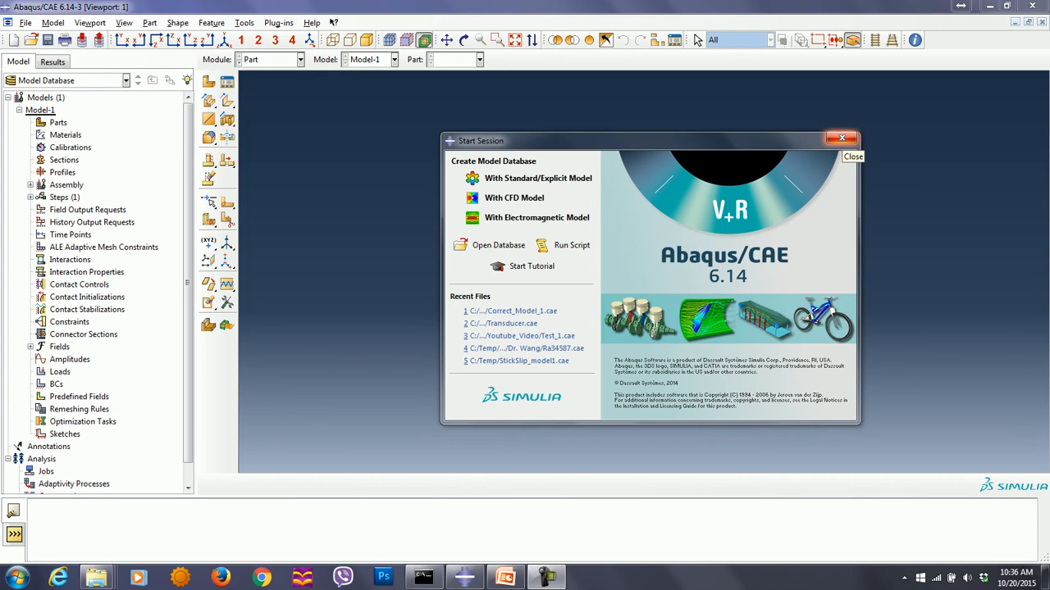
- Dismiss the start dialog and create a 3D deformable solid revolution part named Front_Drive with an approximate size of 0.4
{"action": "left_click", "coordinate": [841, 137]}
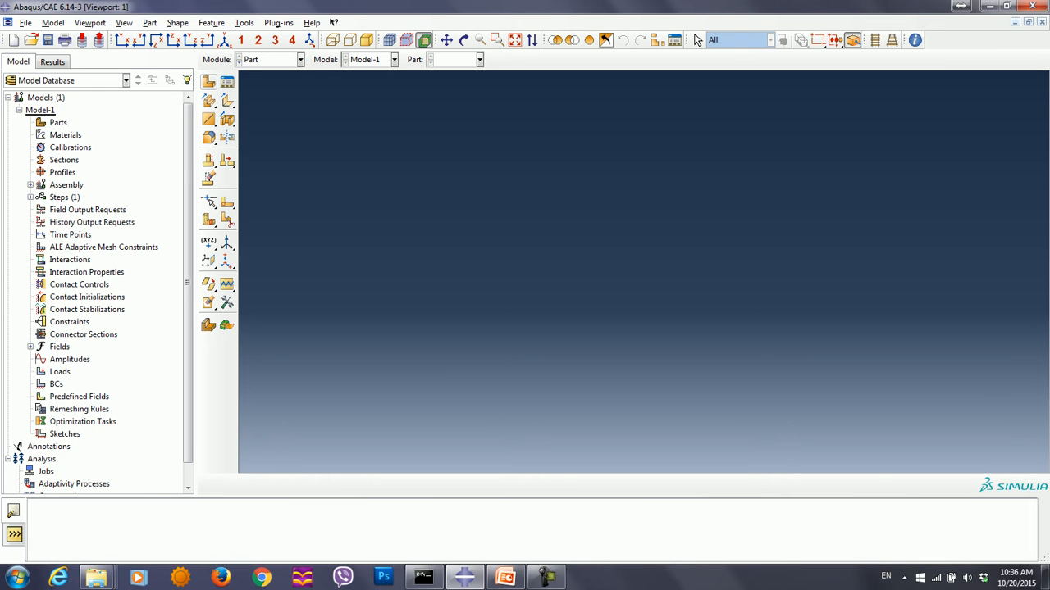
{"action": "left_click", "coordinate": [208, 82]}
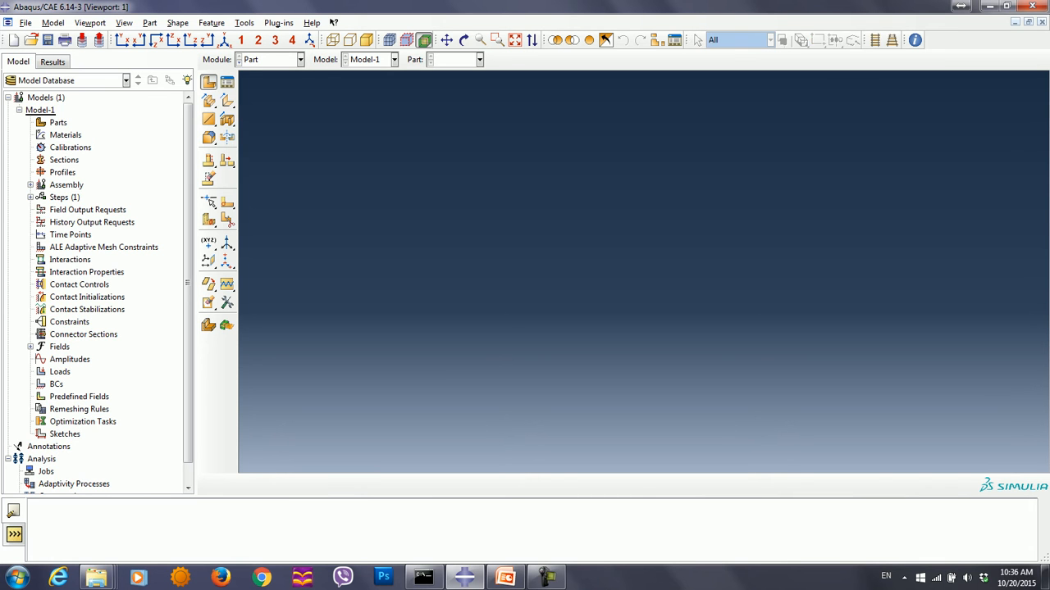
{"action": "type", "text": "Front_Drive"}
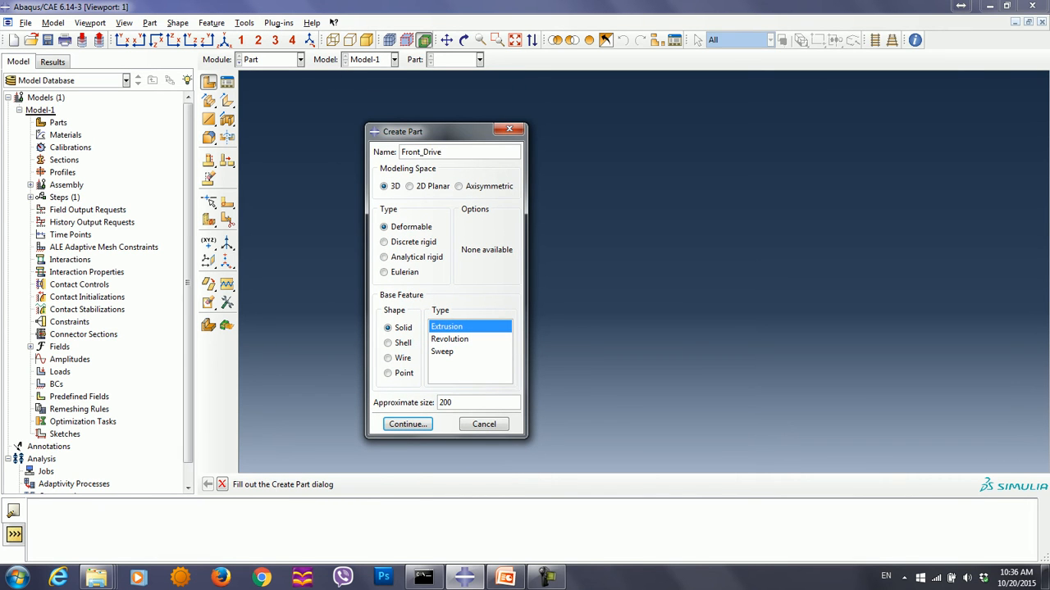
{"action": "left_click_drag", "start_coordinate": [438, 131], "coordinate": [396, 122]}
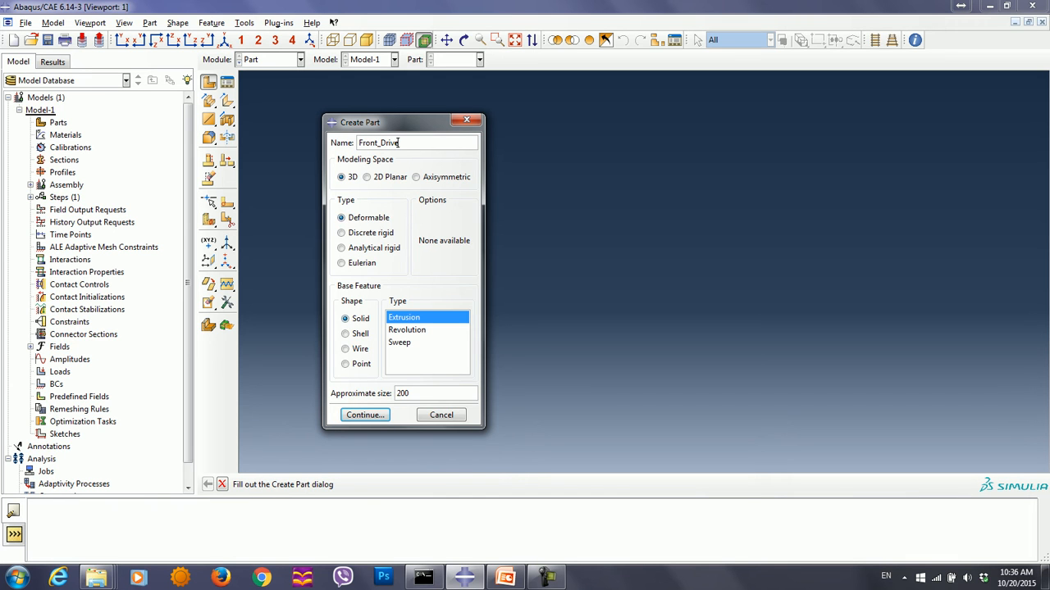
{"action": "left_click", "coordinate": [407, 329]}
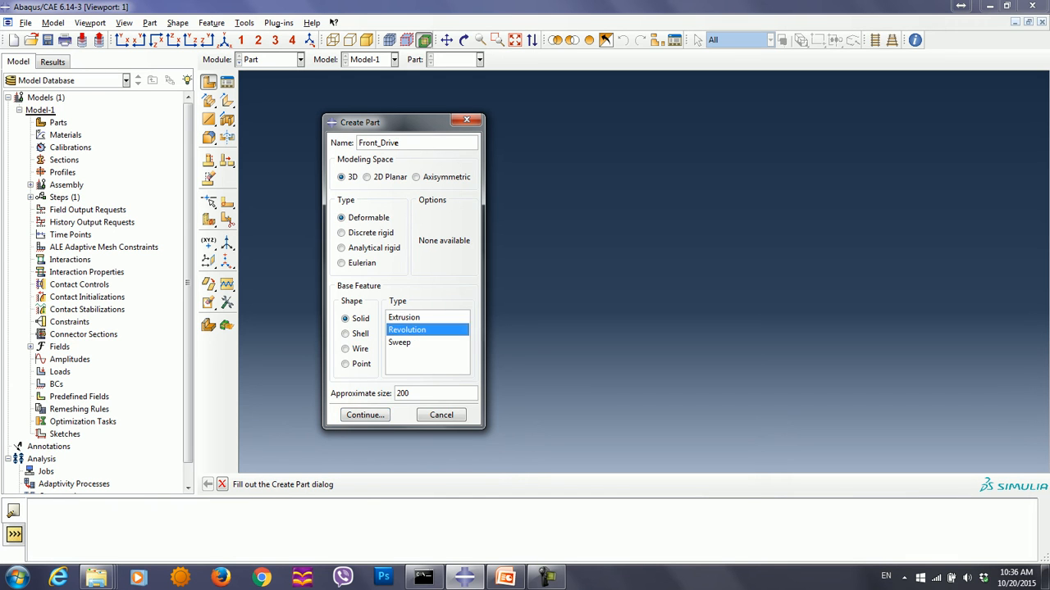
{"action": "key", "text": "Tab"}
{"action": "type", "text": "4"}
{"action": "left_click", "coordinate": [365, 414]}
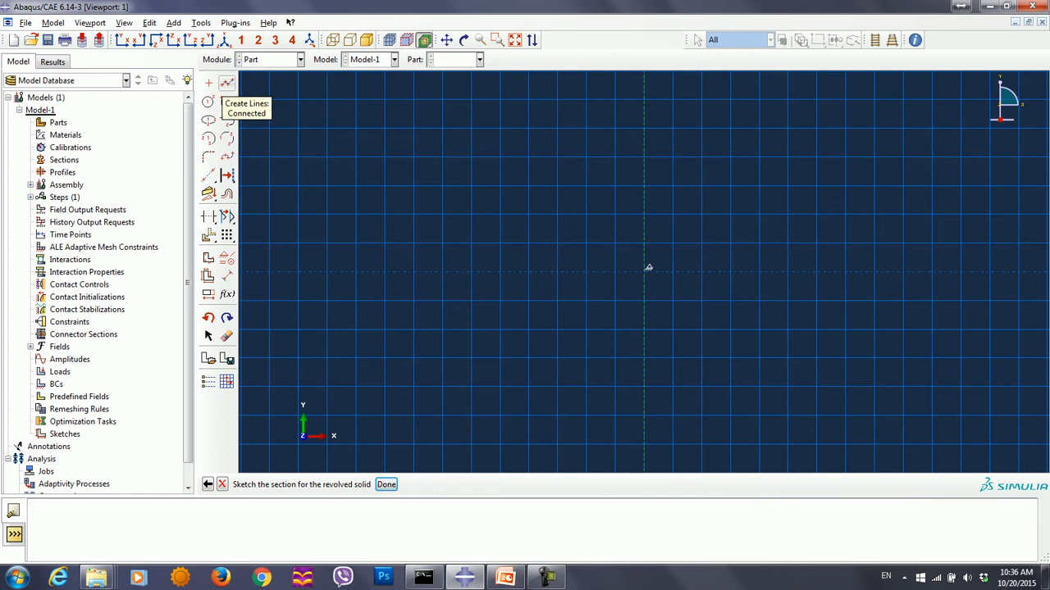
- Start the section profile with connected lines from 0,0 to 0.035,0 and on to 0.0225,0.07
{"action": "left_click", "coordinate": [227, 83]}
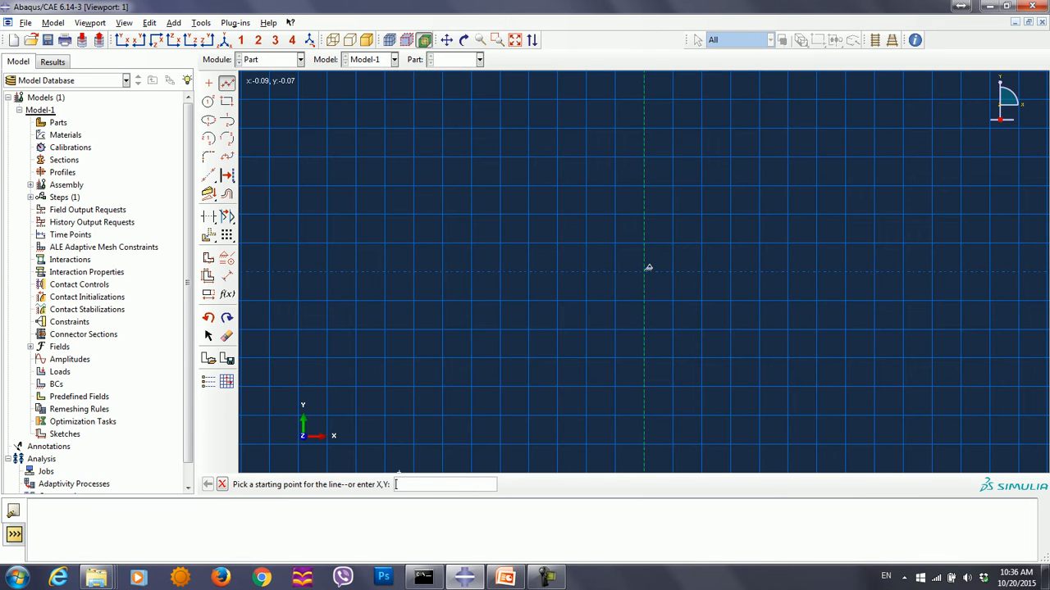
{"action": "type", "text": "0,0"}
{"action": "key", "text": "Return"}
{"action": "type", "text": ".03"}
{"action": "type", "text": ",0"}
{"action": "key", "text": "Return"}
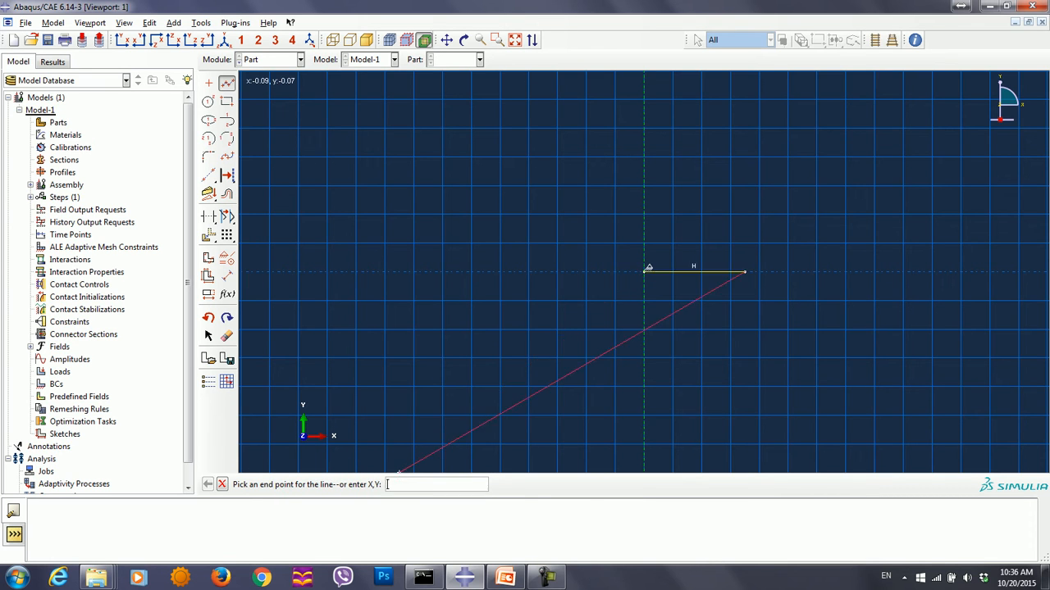
{"action": "type", "text": ".0225,"}
{"action": "type", "text": ".05"}
{"action": "key", "text": "Return"}
- Continue the profile through 0.007,0.07, 0.007,0.05 and 0,0.05, closing it at 0,0
{"action": "middle_click_drag", "start_coordinate": [642, 215], "coordinate": [604, 316], "text": "ctrl+alt"}
{"action": "type", "text": ".007,"}
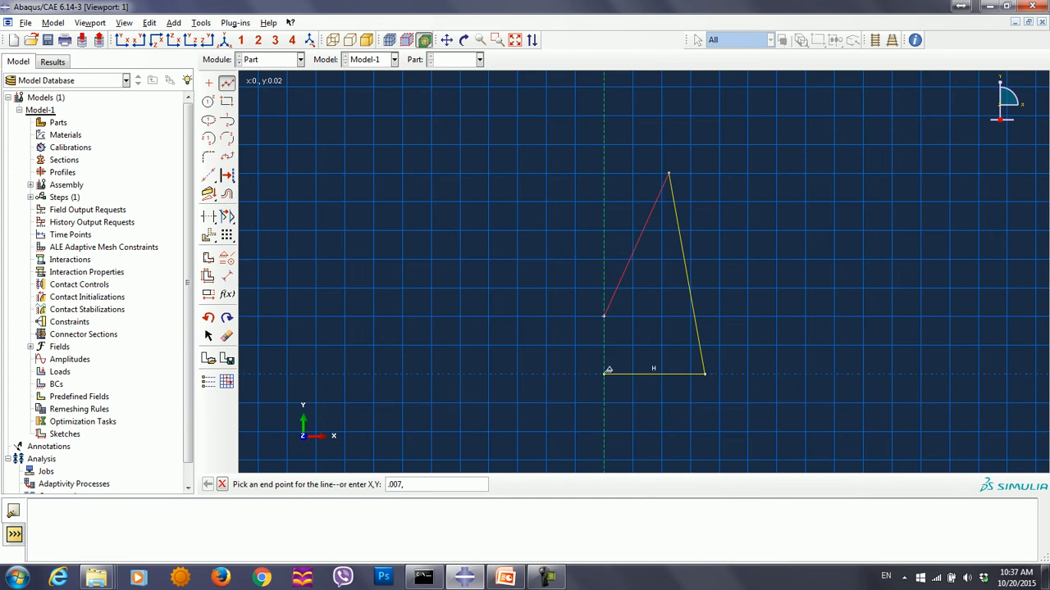
{"action": "type", "text": ".05"}
{"action": "key", "text": "Return"}
{"action": "type", "text": ".007,04"}
{"action": "key", "text": "Return"}
{"action": "type", "text": "0,05"}
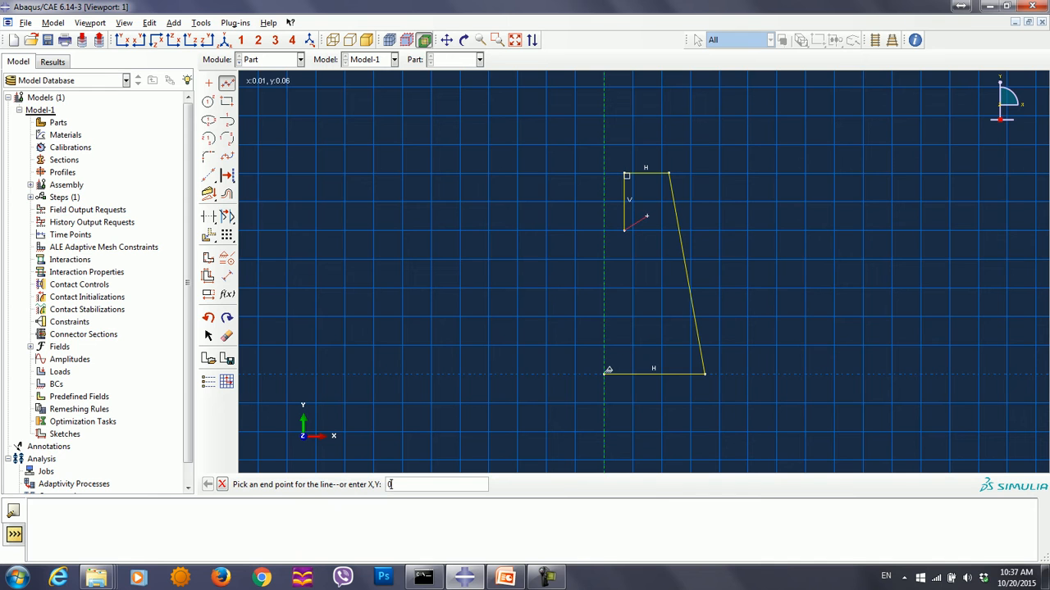
{"action": "key", "text": "Return"}
{"action": "type", "text": "0,0"}
{"action": "key", "text": "Return"}
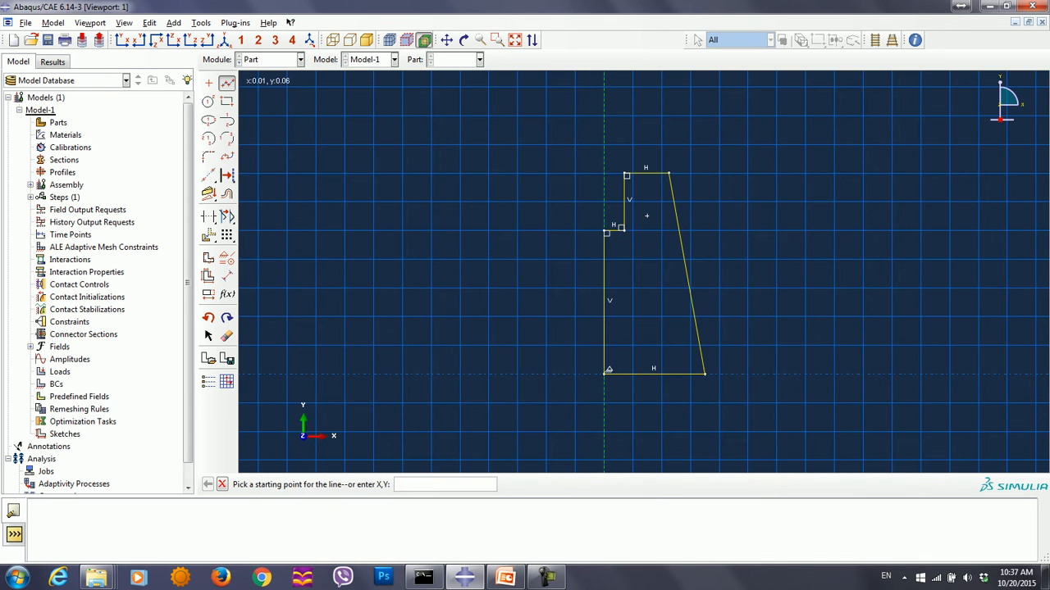
{"action": "key", "text": "Escape"}
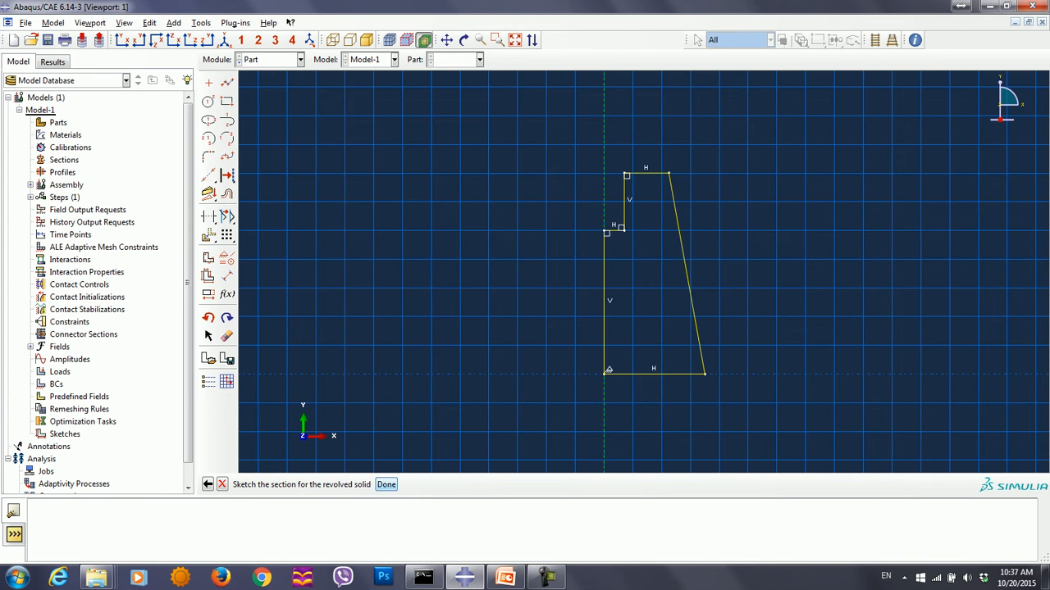
- Finish the sketch and revolve the section through 360 degrees
{"action": "key", "text": "Return"}
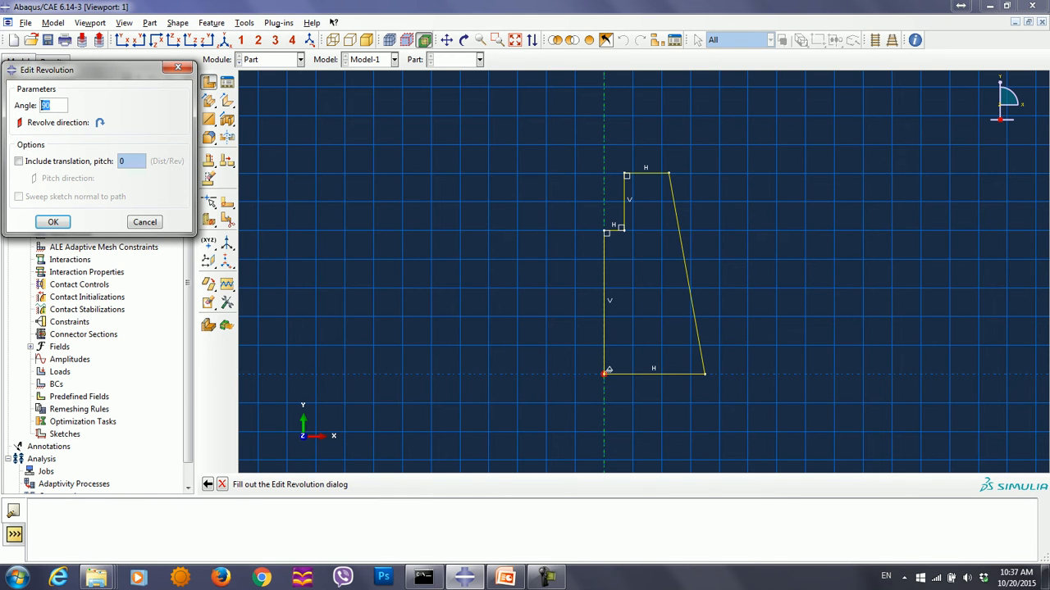
{"action": "type", "text": "360"}
{"action": "key", "text": "Return"}
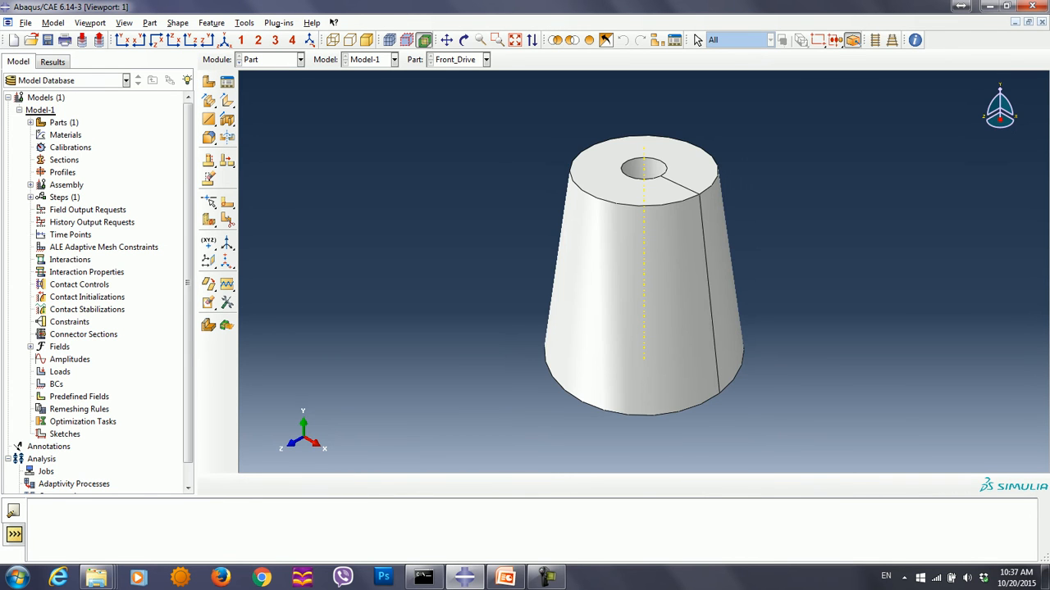
- Partition the cell with a point-and-normal cutting plane at the hole's bottom, using the hole's straight edge as the normal
{"action": "left_click", "coordinate": [245, 22]}
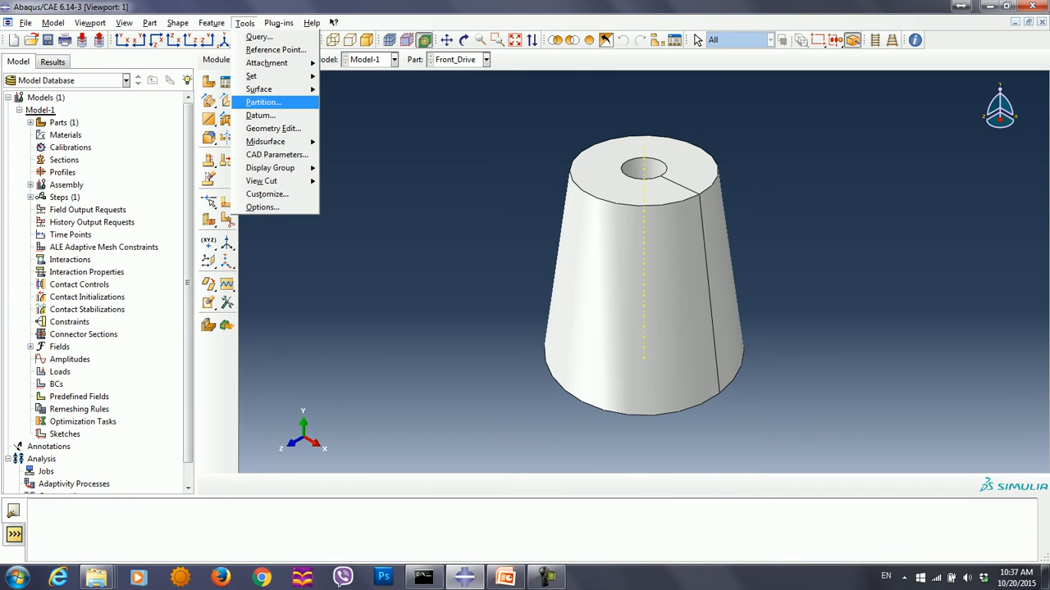
{"action": "left_click", "coordinate": [262, 102]}
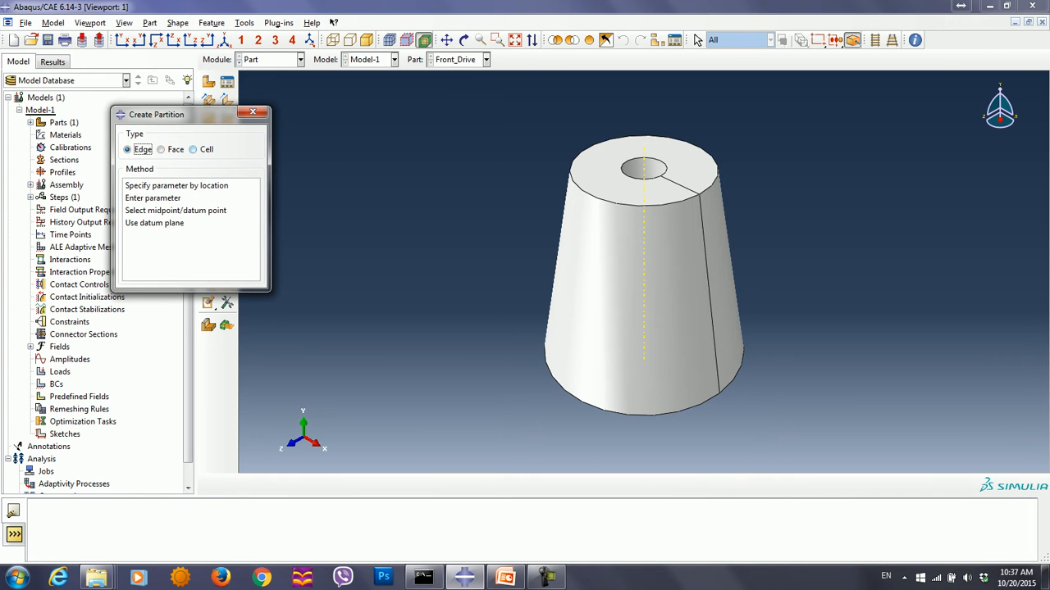
{"action": "left_click", "coordinate": [193, 149]}
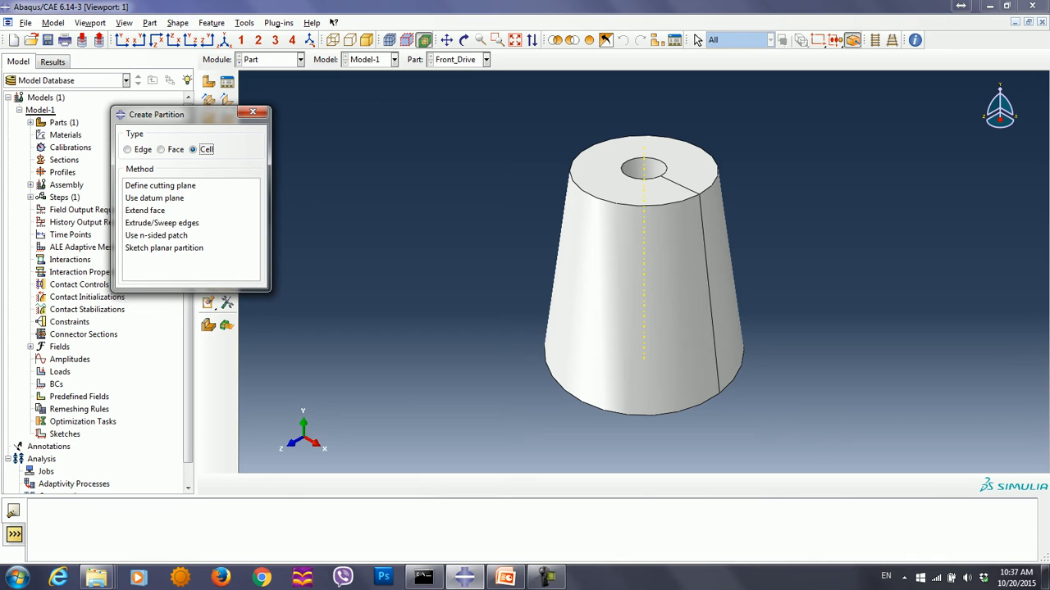
{"action": "left_click", "coordinate": [161, 186]}
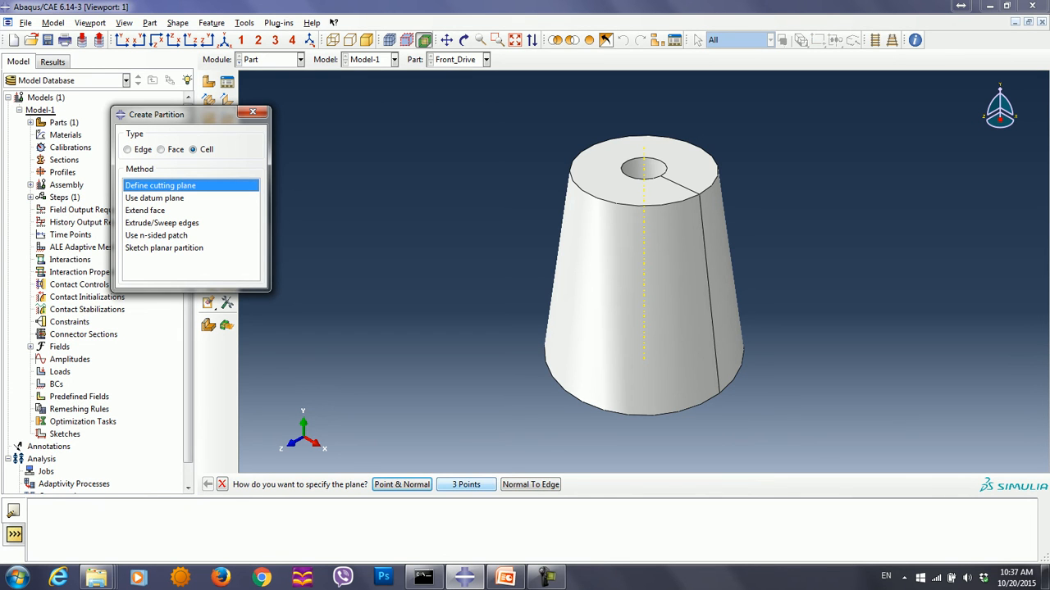
{"action": "left_click", "coordinate": [402, 484]}
{"action": "left_click_drag", "start_coordinate": [630, 214], "coordinate": [690, 332], "text": "ctrl+alt"}
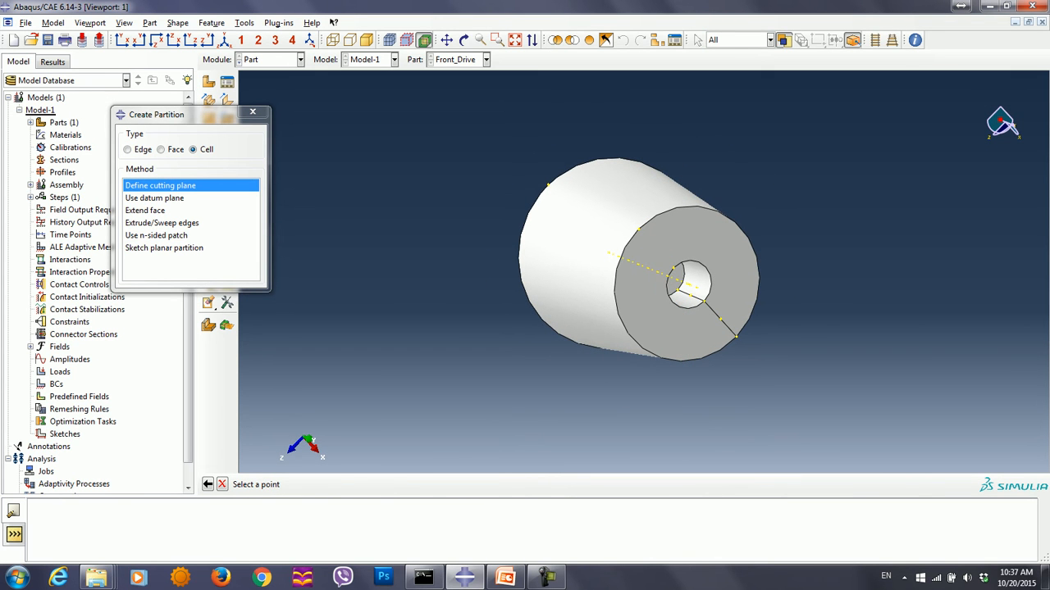
{"action": "left_click", "coordinate": [690, 296]}
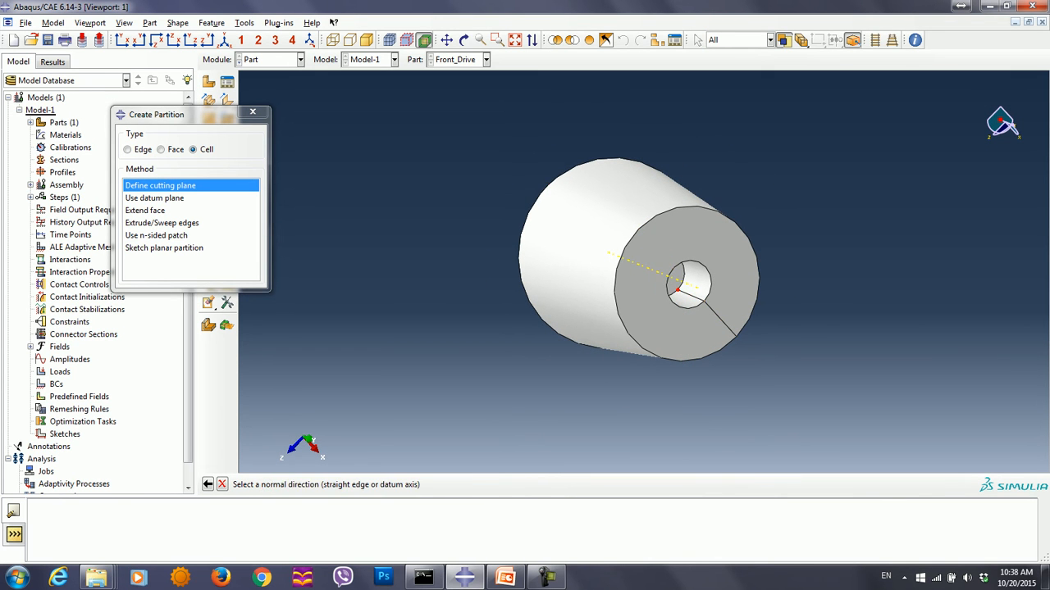
{"action": "left_click", "coordinate": [697, 298]}
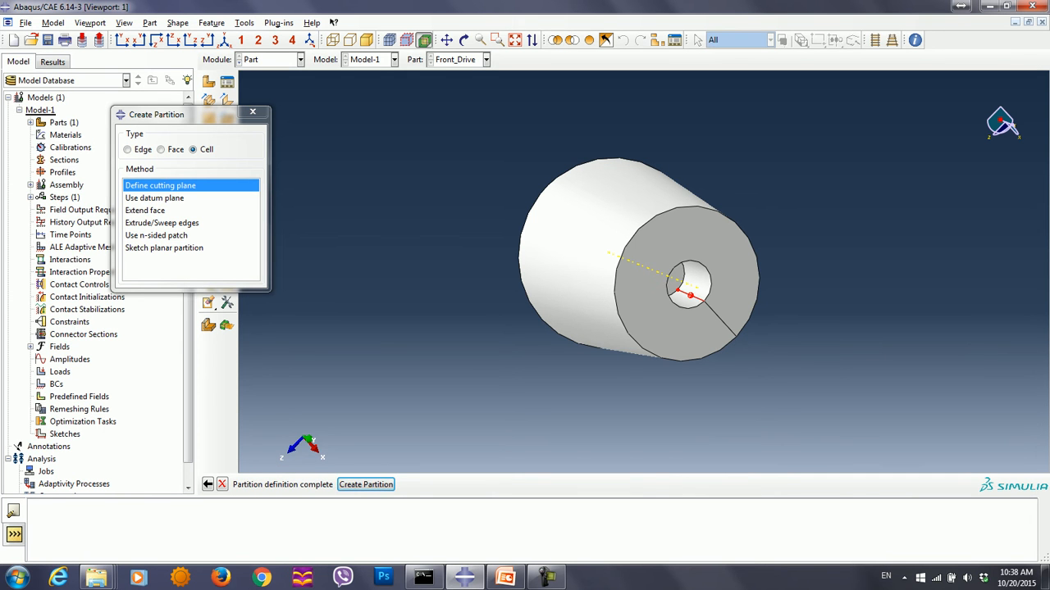
{"action": "left_click", "coordinate": [365, 484]}
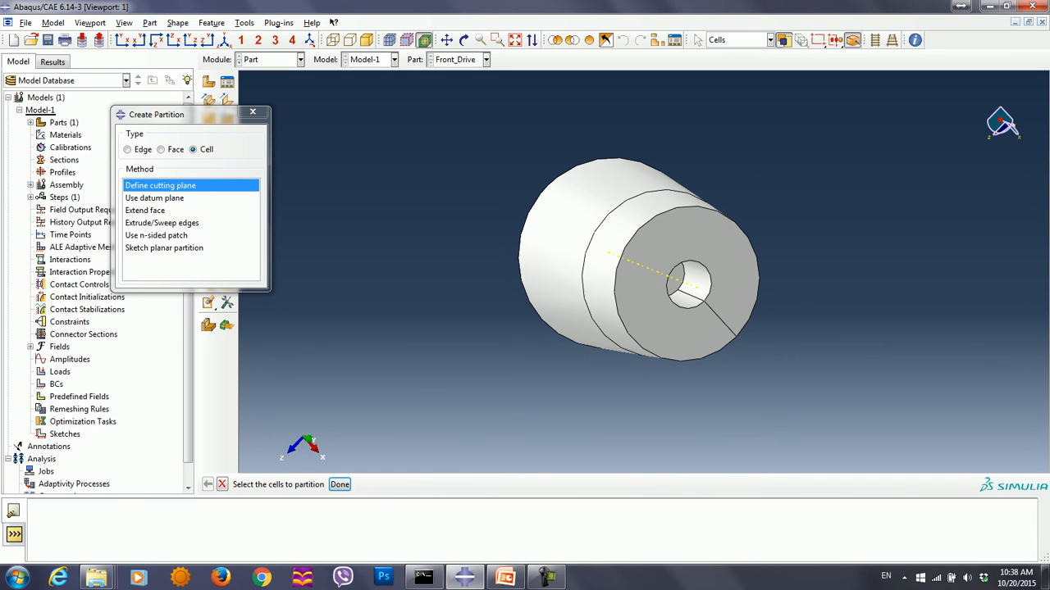
- Partition both cells lengthwise with a three-point cutting plane through opposite top rim points and the side seam's bottom vertex
{"action": "left_click_drag", "start_coordinate": [686, 324], "coordinate": [591, 176], "text": "ctrl+alt"}
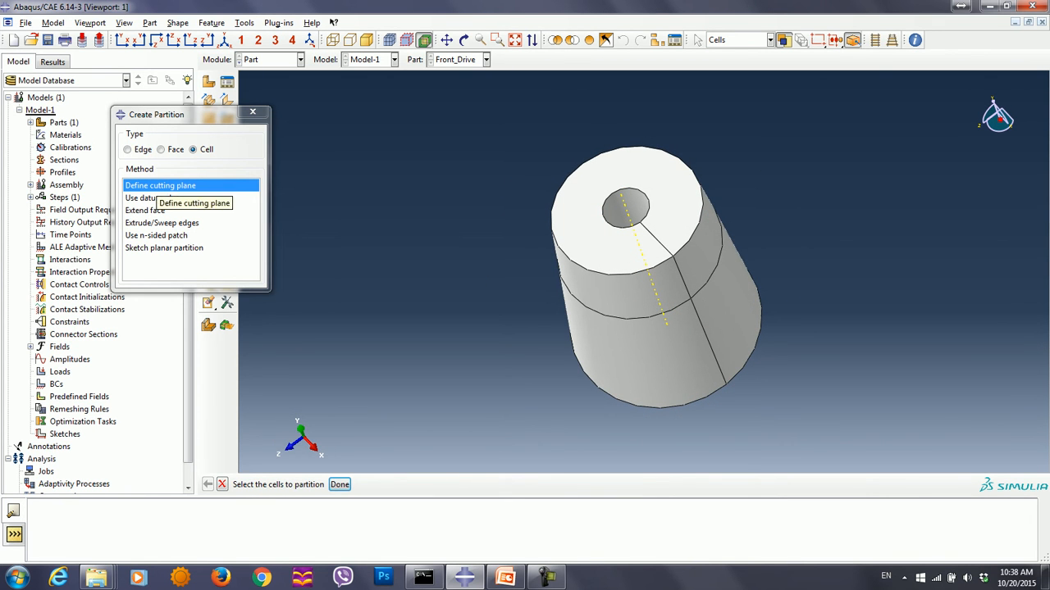
{"action": "left_click_drag", "start_coordinate": [474, 100], "coordinate": [839, 431]}
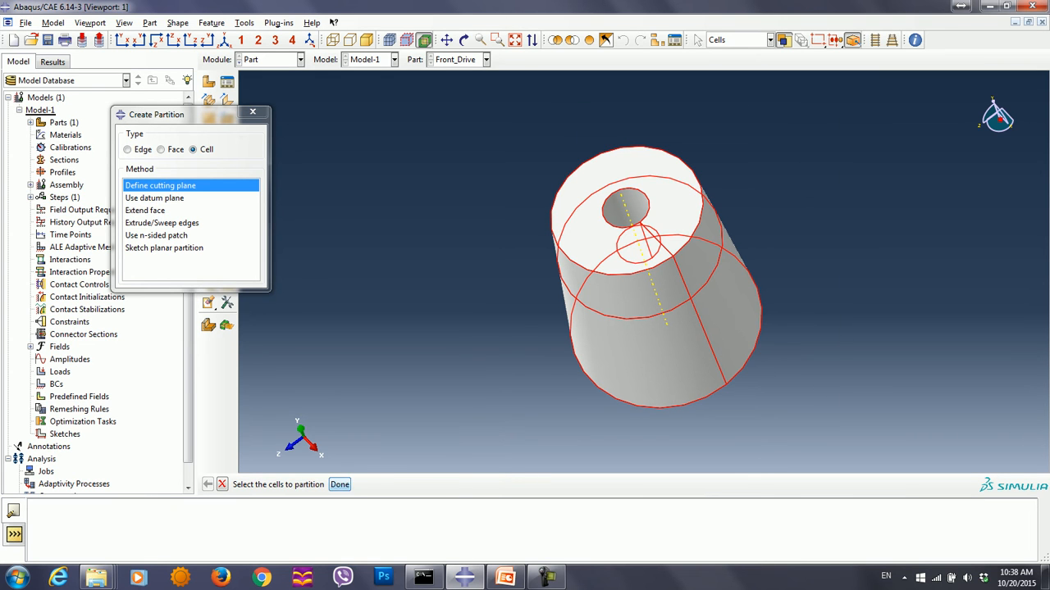
{"action": "left_click", "coordinate": [339, 484]}
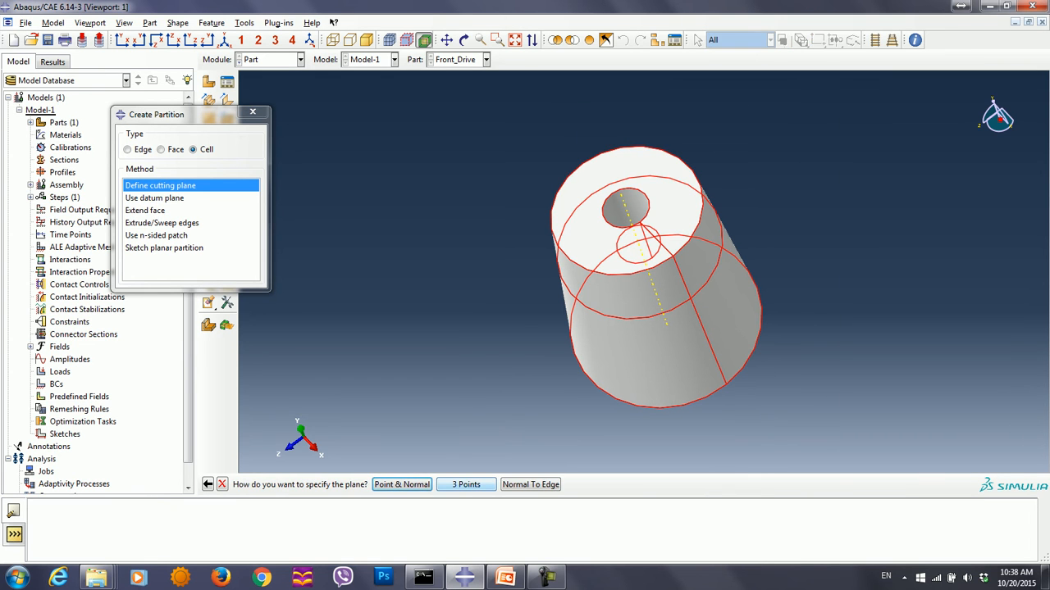
{"action": "left_click", "coordinate": [465, 484]}
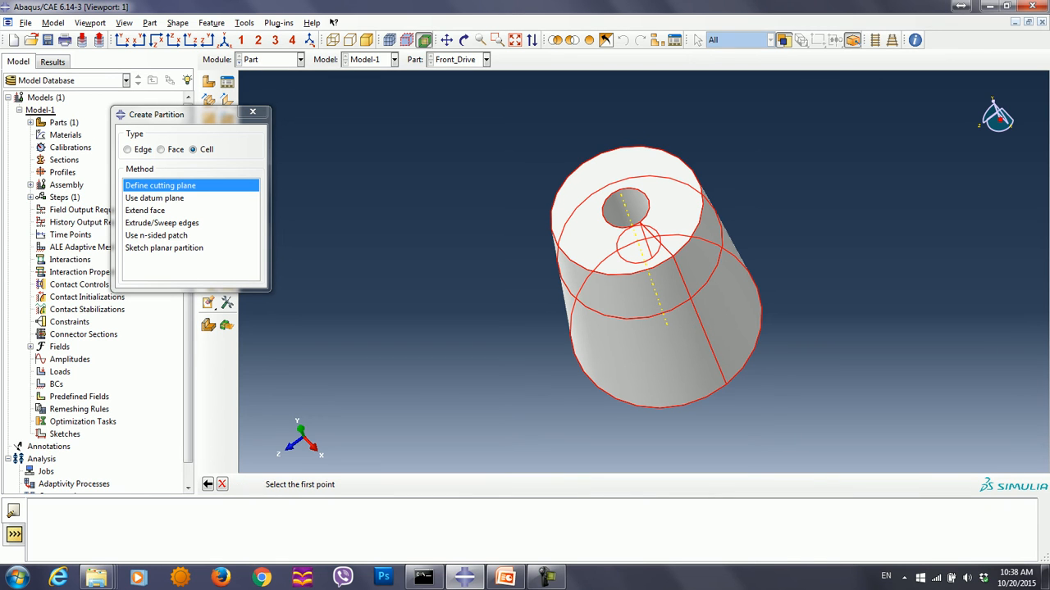
{"action": "left_click", "coordinate": [583, 164]}
{"action": "left_click", "coordinate": [673, 257]}
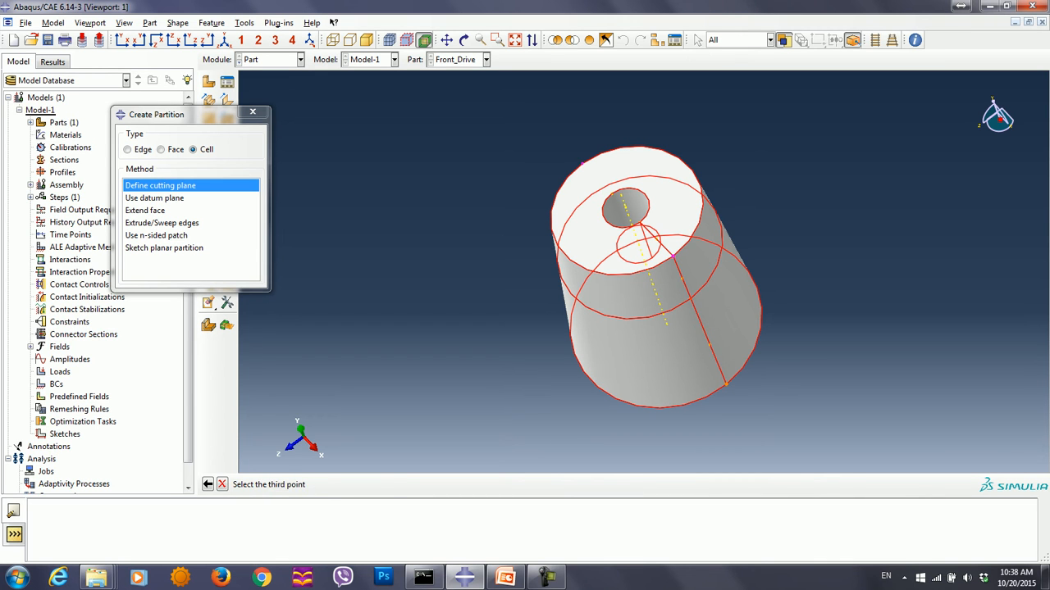
{"action": "left_click", "coordinate": [726, 384]}
{"action": "left_click", "coordinate": [366, 484]}
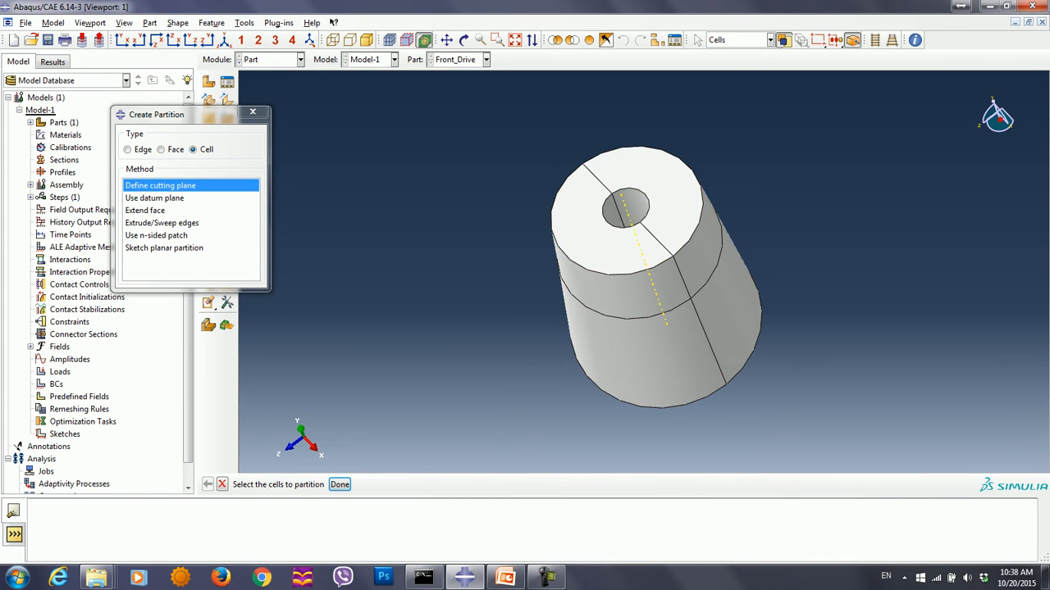
{"action": "left_click", "coordinate": [252, 112]}
- Switch to the Mesh module and assign the medial axis algorithm to the two lower cells' hex sweep mesh controls
{"action": "left_click", "coordinate": [301, 59]}
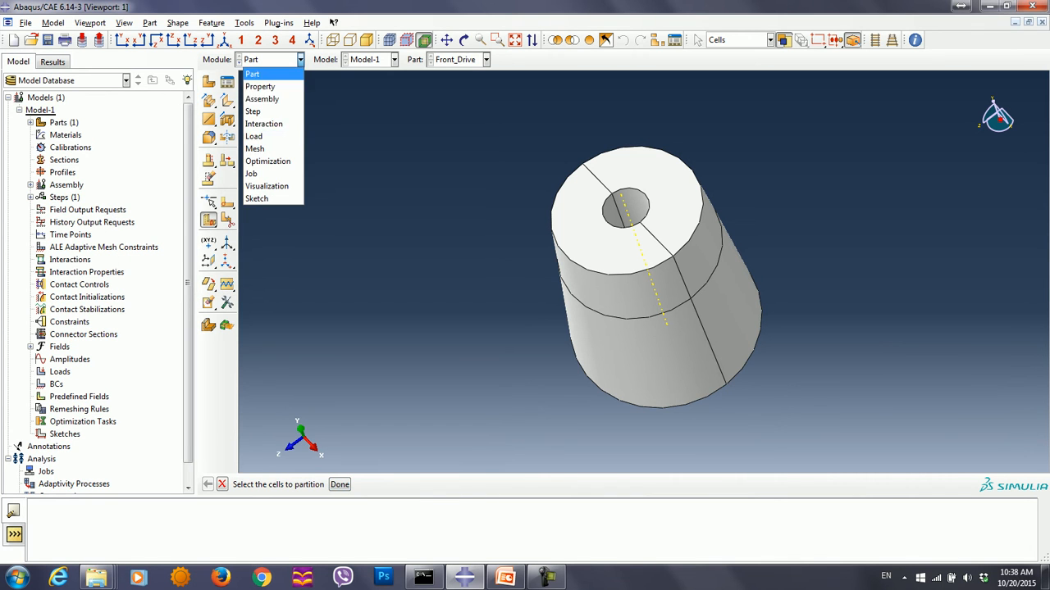
{"action": "left_click", "coordinate": [254, 148]}
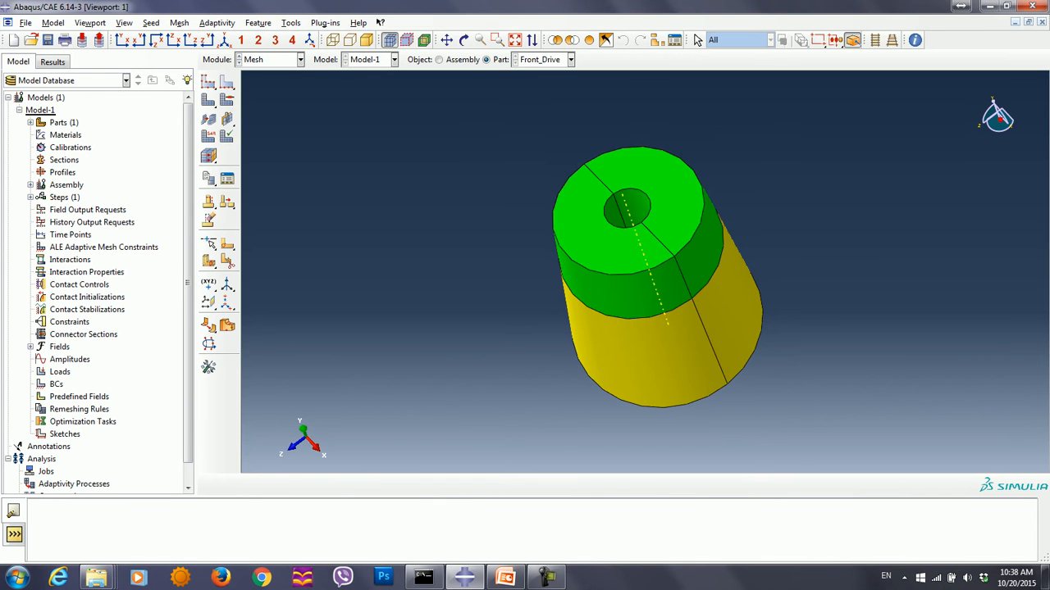
{"action": "left_click_drag", "start_coordinate": [632, 303], "coordinate": [635, 233], "text": "ctrl+alt"}
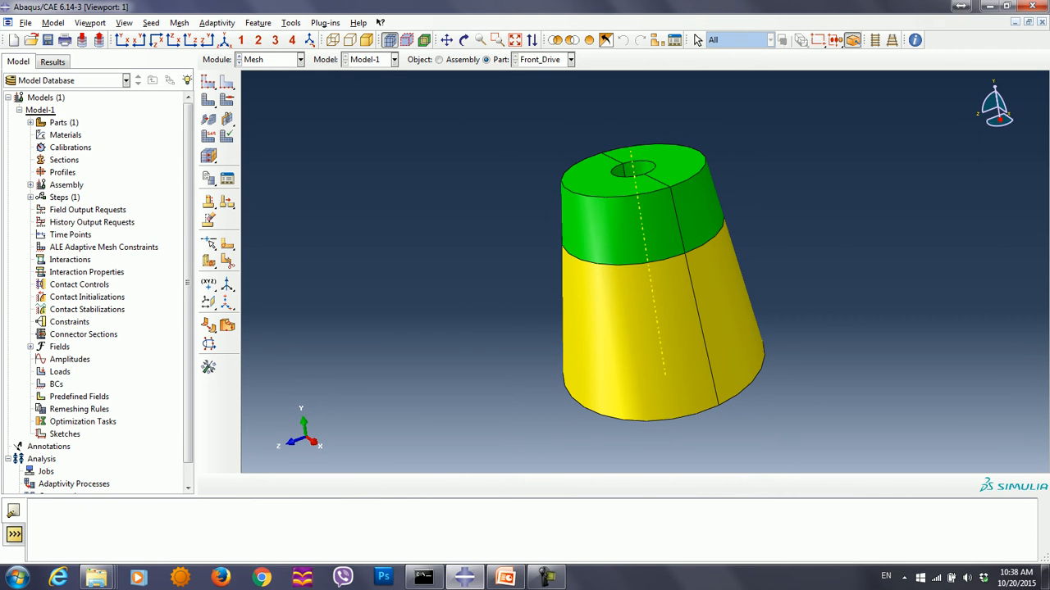
{"action": "left_click", "coordinate": [227, 99]}
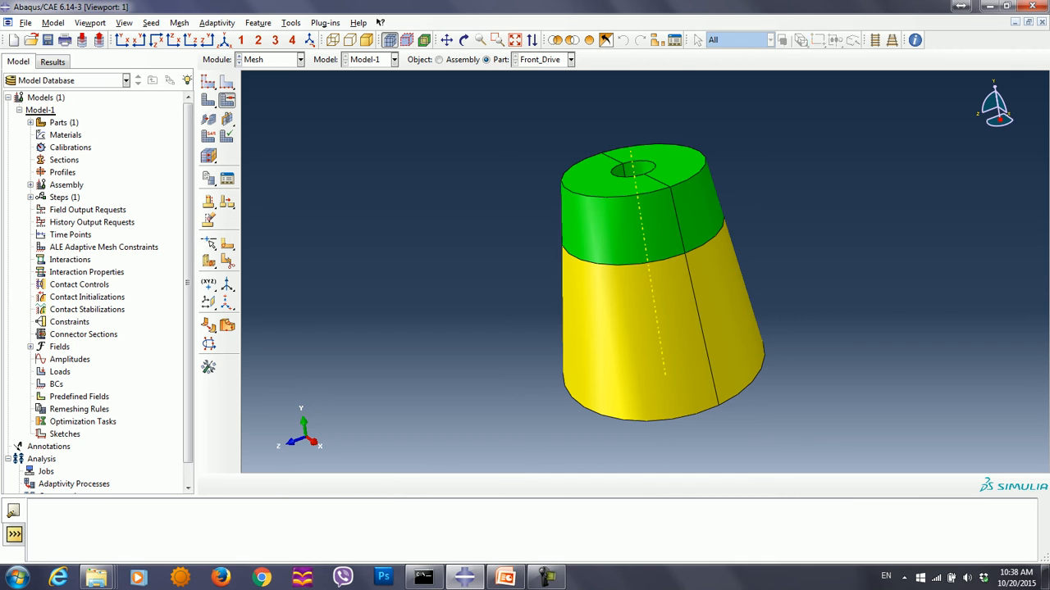
{"action": "left_click_drag", "start_coordinate": [511, 394], "coordinate": [825, 469]}
{"action": "left_click", "coordinate": [411, 485]}
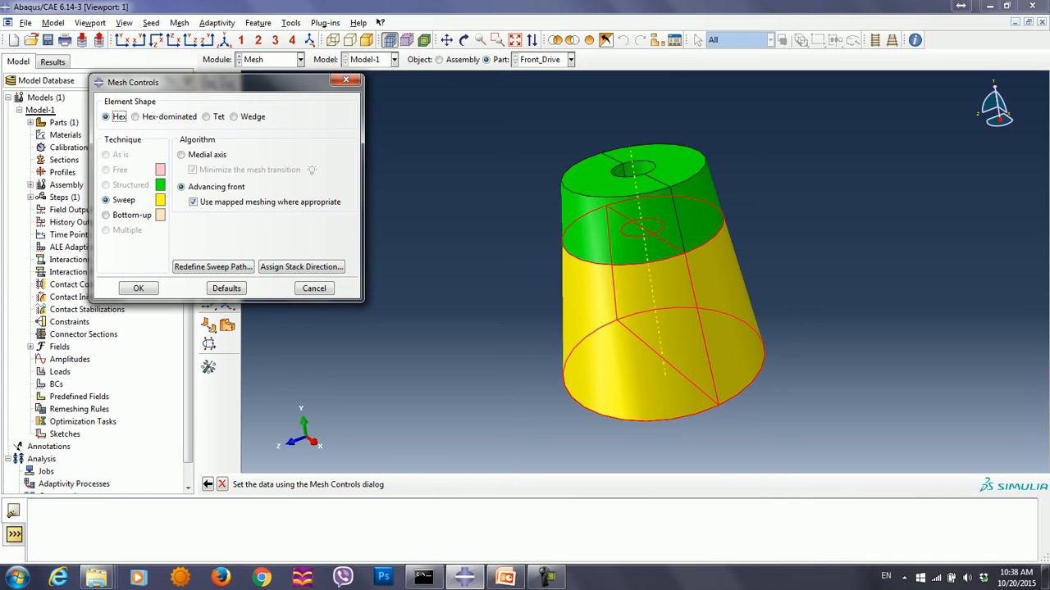
{"action": "left_click", "coordinate": [182, 155]}
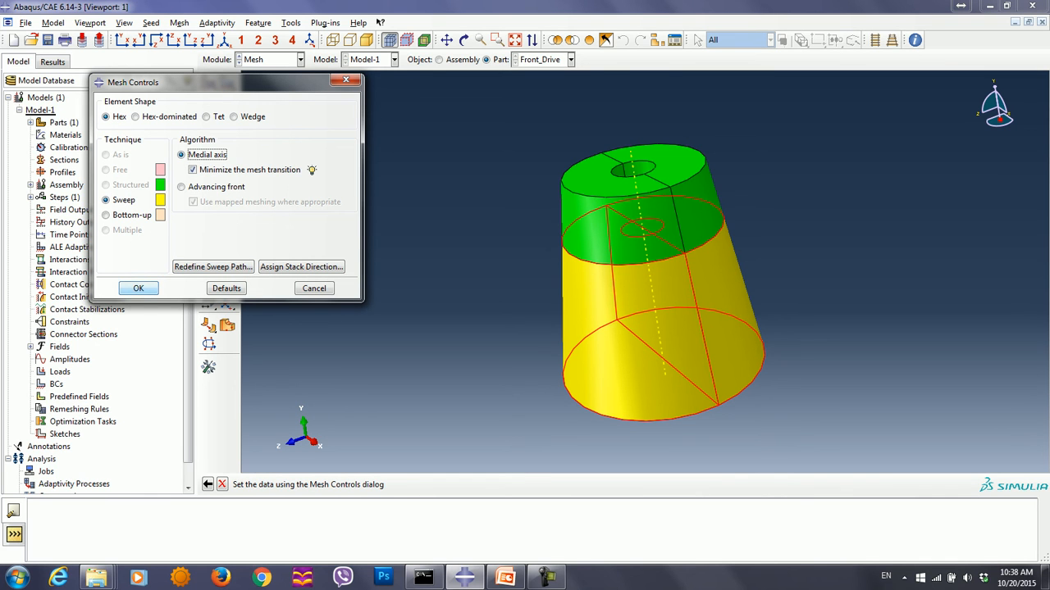
{"action": "left_click", "coordinate": [138, 288]}
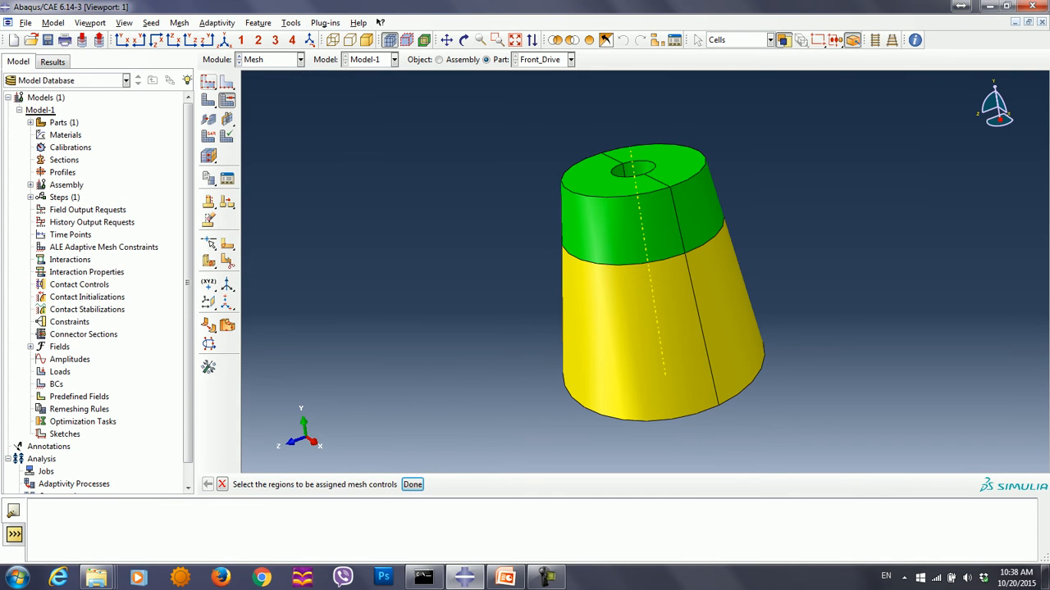
- Seed the Front_Drive part with an approximate global element size of 0.0024
{"action": "left_click", "coordinate": [208, 82]}
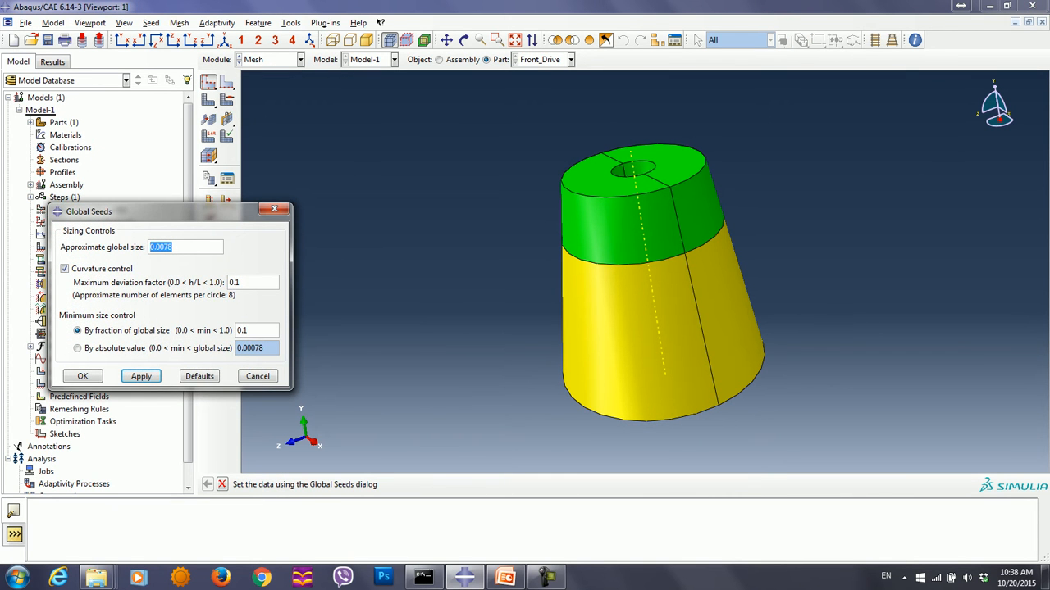
{"action": "left_click_drag", "start_coordinate": [89, 211], "coordinate": [156, 210]}
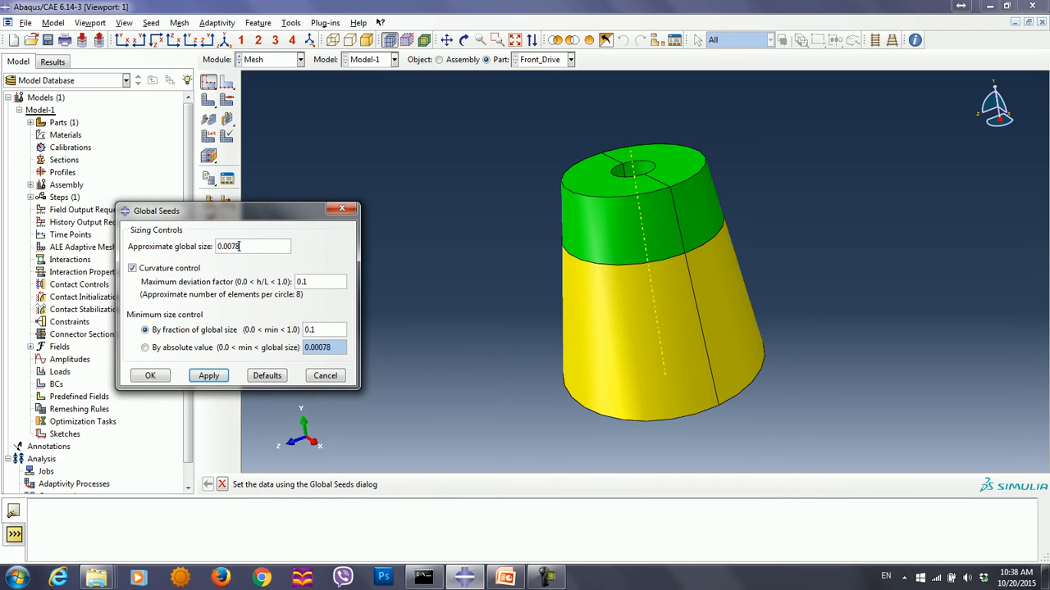
{"action": "key", "text": "BackSpace"}
{"action": "key", "text": "BackSpace"}
{"action": "key", "text": "BackSpace"}
{"action": "type", "text": "024"}
{"action": "left_click", "coordinate": [208, 375]}
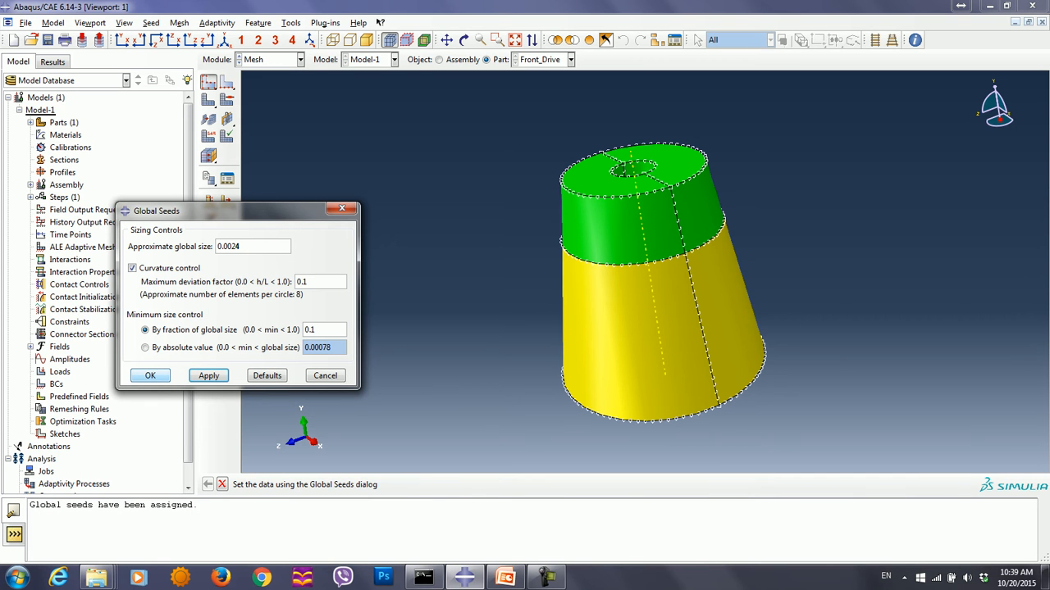
{"action": "left_click", "coordinate": [150, 375]}
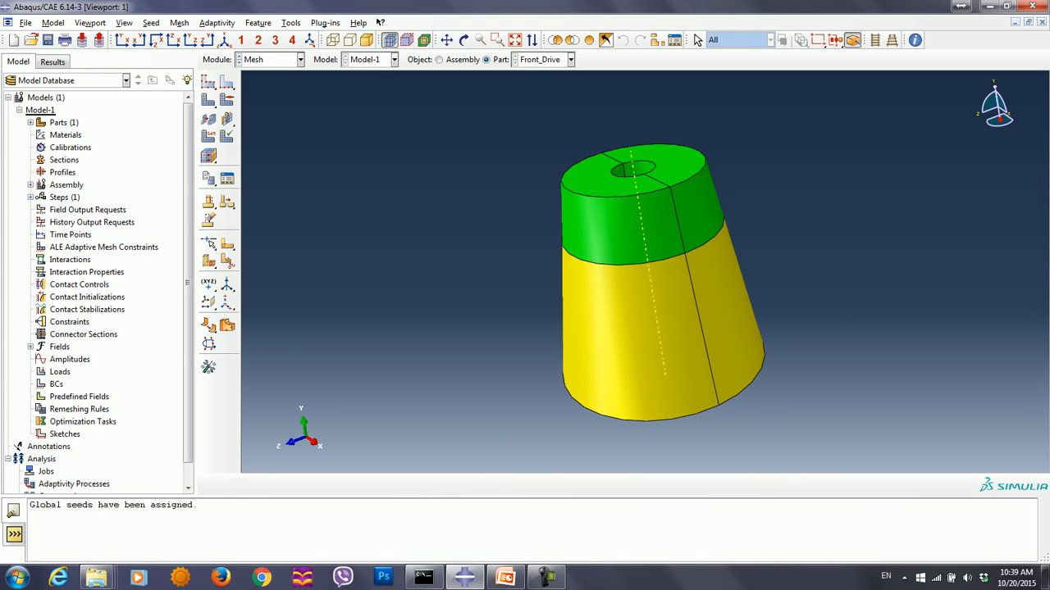
- Select the straight edge across the base for local seeding and give it a double bias with flipped direction
{"action": "left_click_drag", "start_coordinate": [228, 83], "coordinate": [246, 84]}
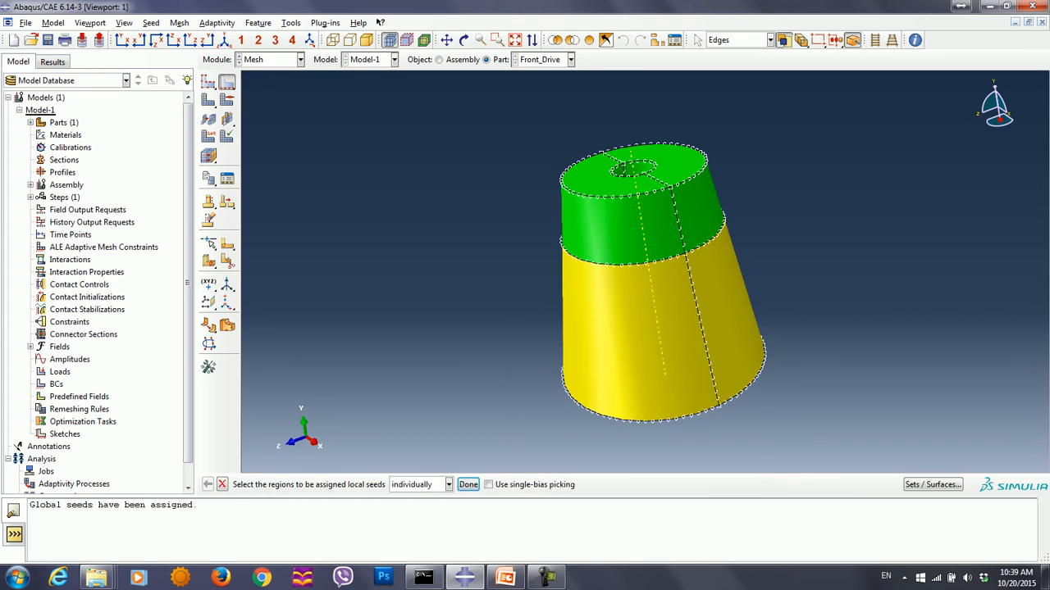
{"action": "left_click_drag", "start_coordinate": [651, 352], "coordinate": [661, 221], "text": "ctrl+alt"}
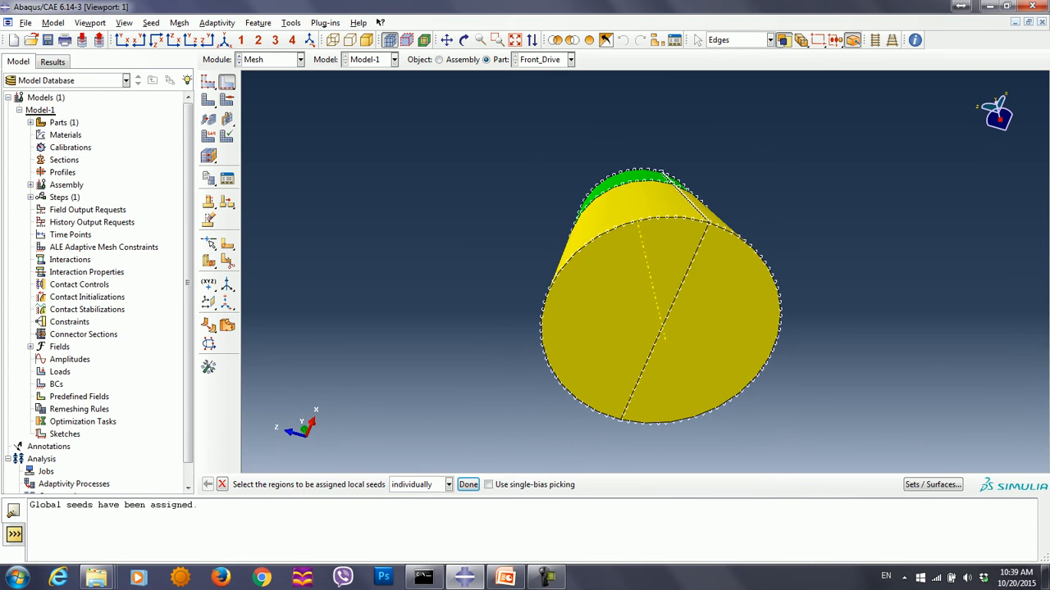
{"action": "left_click", "coordinate": [660, 334]}
{"action": "left_click", "coordinate": [468, 484]}
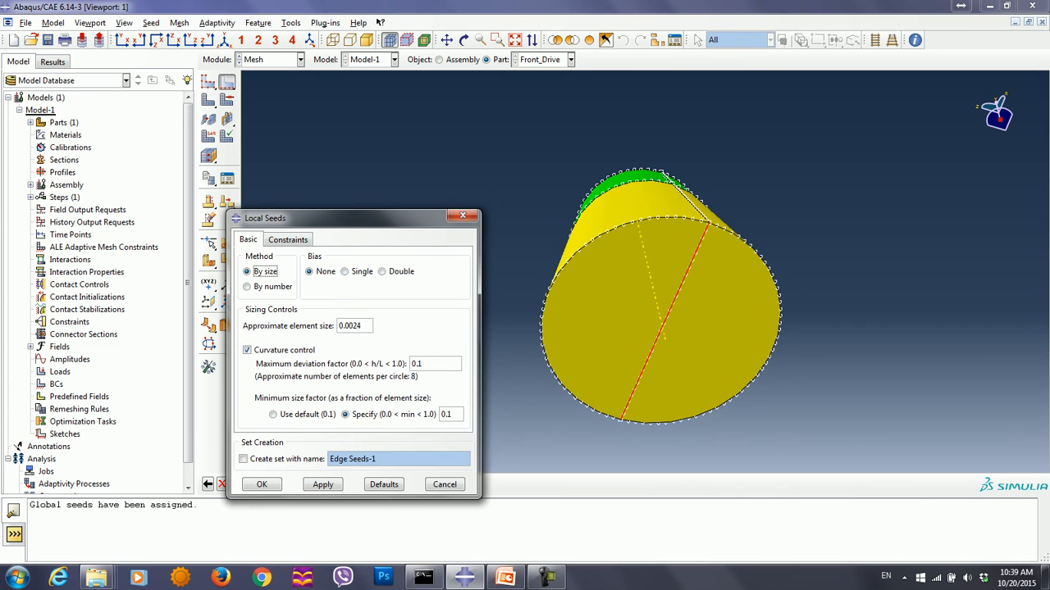
{"action": "left_click", "coordinate": [382, 271]}
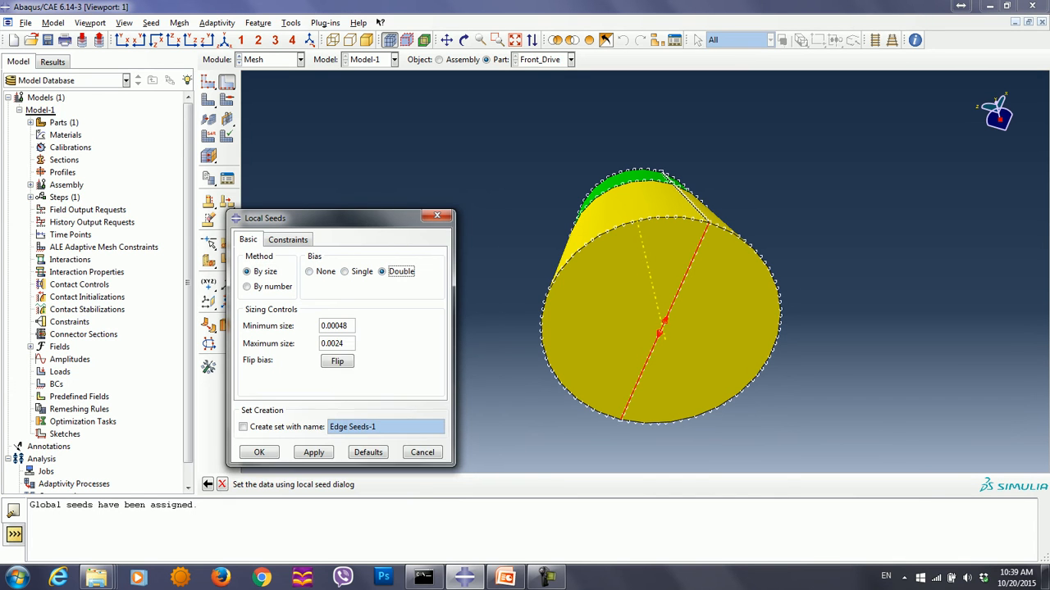
{"action": "left_click", "coordinate": [337, 362]}
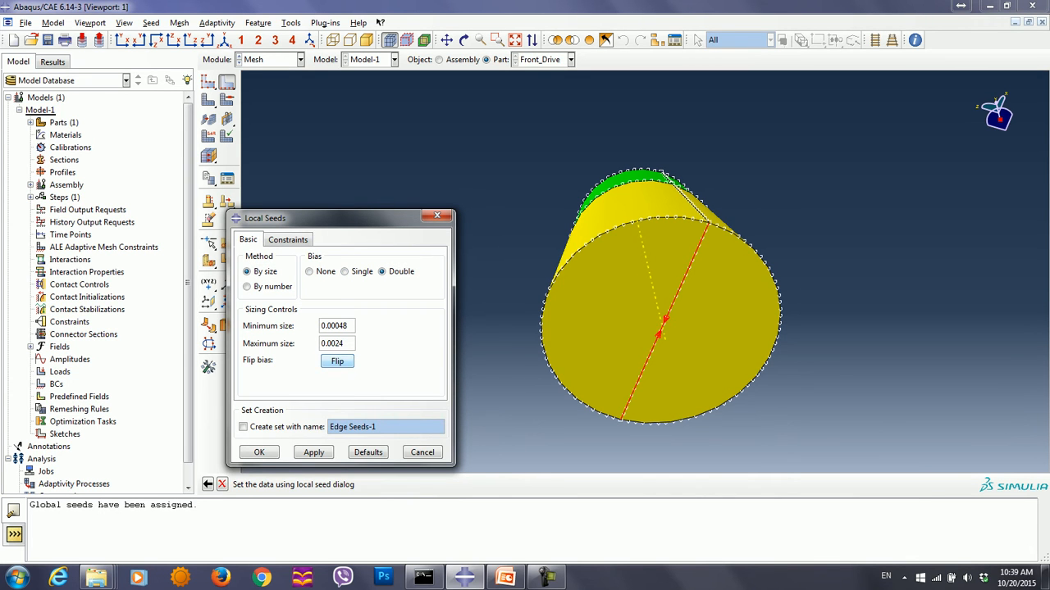
- Seed the base's dividing edge by number with 25 elements and a bias ratio of 2
{"action": "left_click", "coordinate": [246, 286]}
{"action": "key", "text": "Tab"}
{"action": "type", "text": "25"}
{"action": "key", "text": "Tab"}
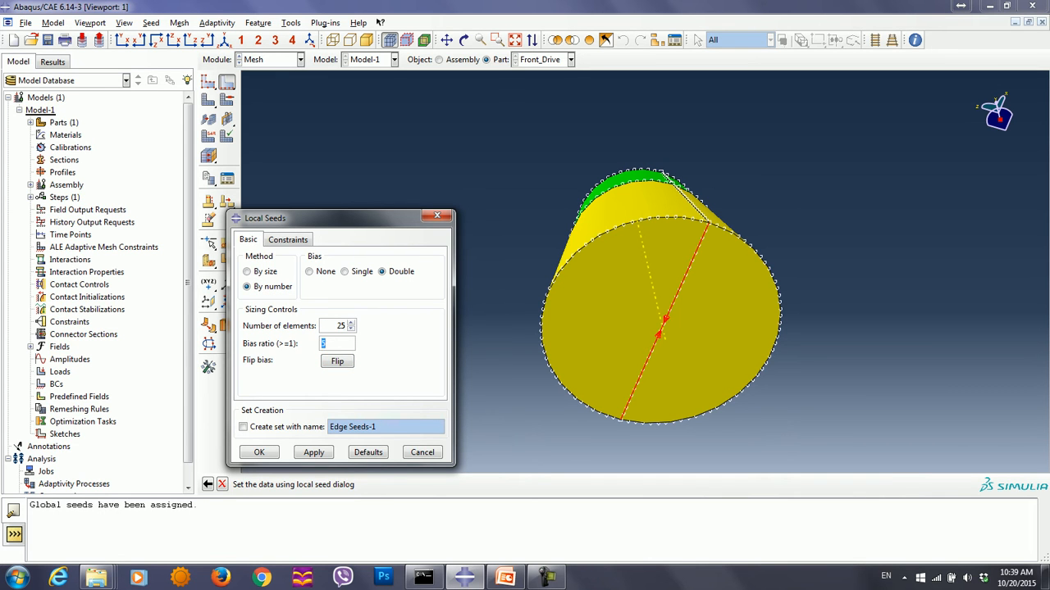
{"action": "type", "text": "2"}
{"action": "left_click", "coordinate": [259, 452]}
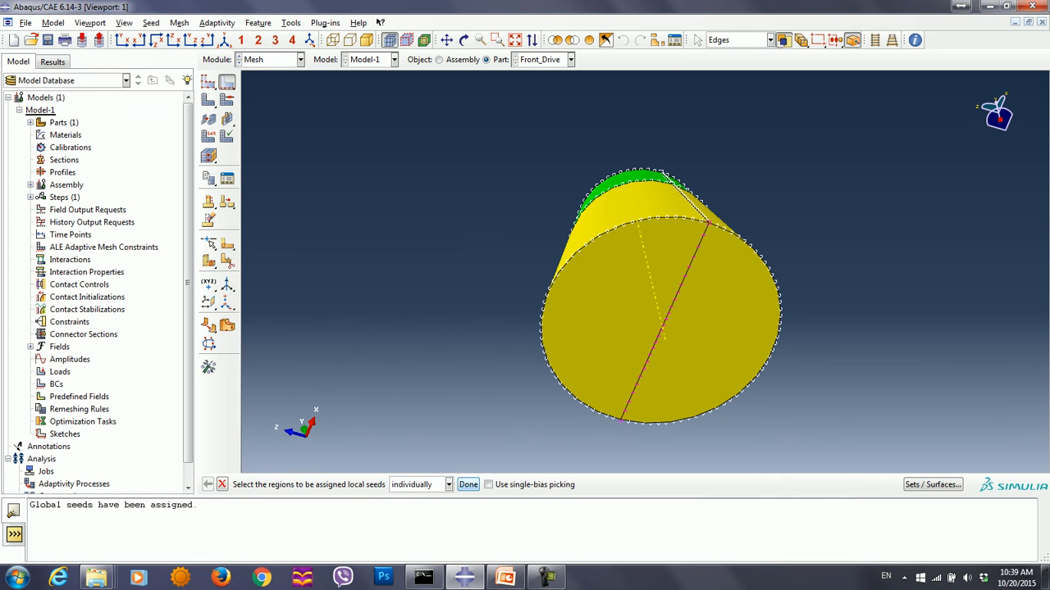
{"action": "left_click", "coordinate": [468, 484]}
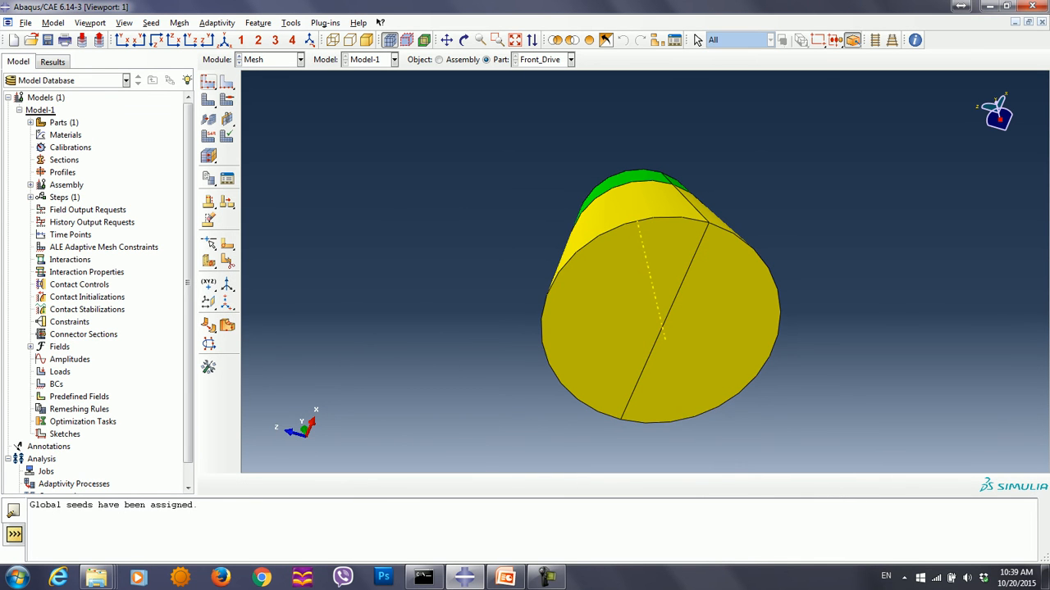
- Turn off reduced integration for all cells so they use the C3D8 linear brick element type
{"action": "left_click", "coordinate": [208, 136]}
{"action": "left_click_drag", "start_coordinate": [452, 117], "coordinate": [824, 439]}
{"action": "left_click", "coordinate": [412, 483]}
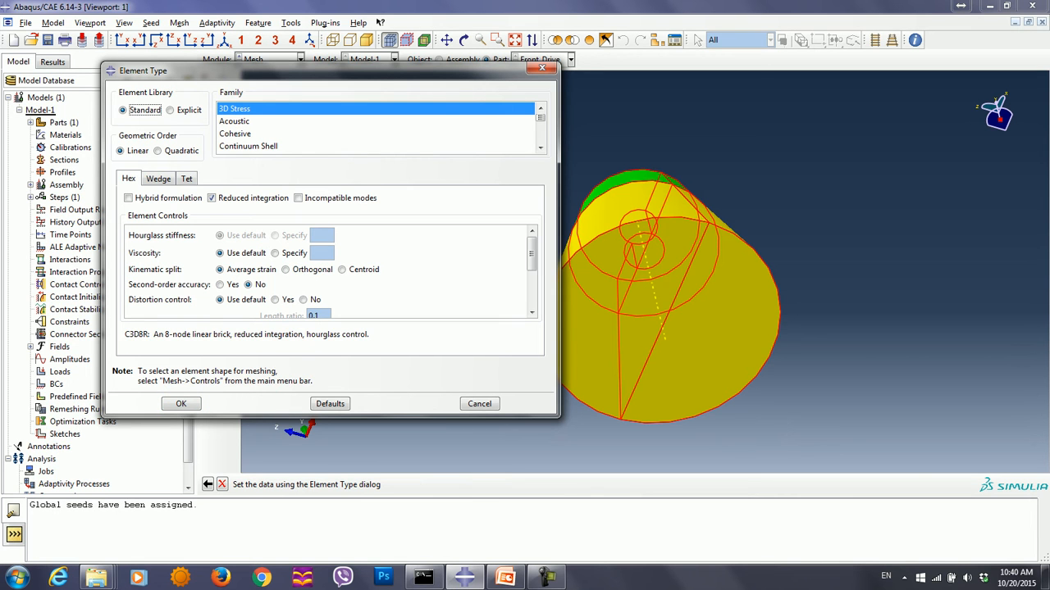
{"action": "left_click", "coordinate": [211, 197]}
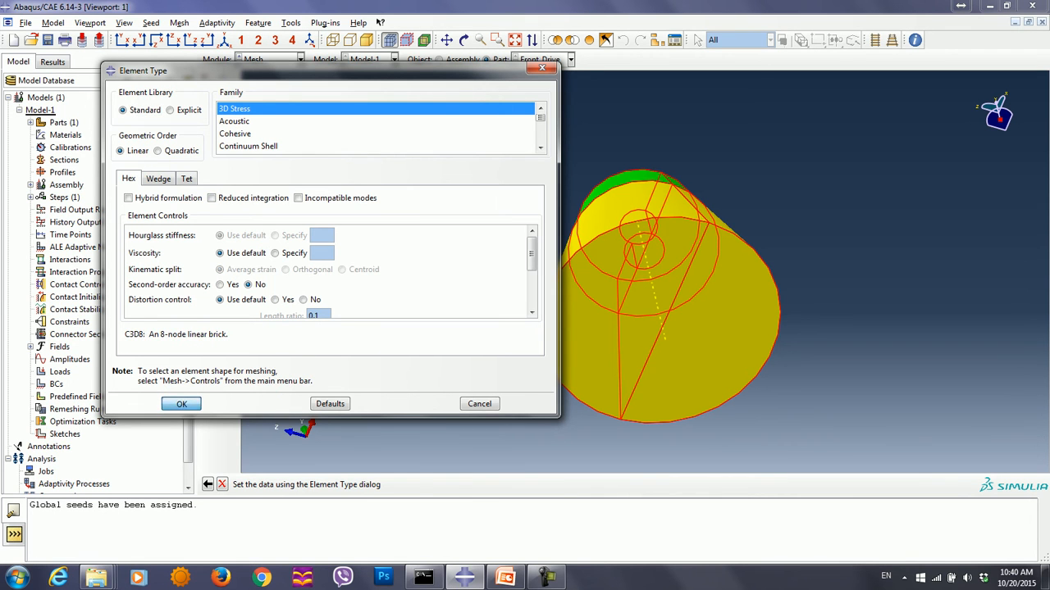
{"action": "left_click", "coordinate": [181, 404]}
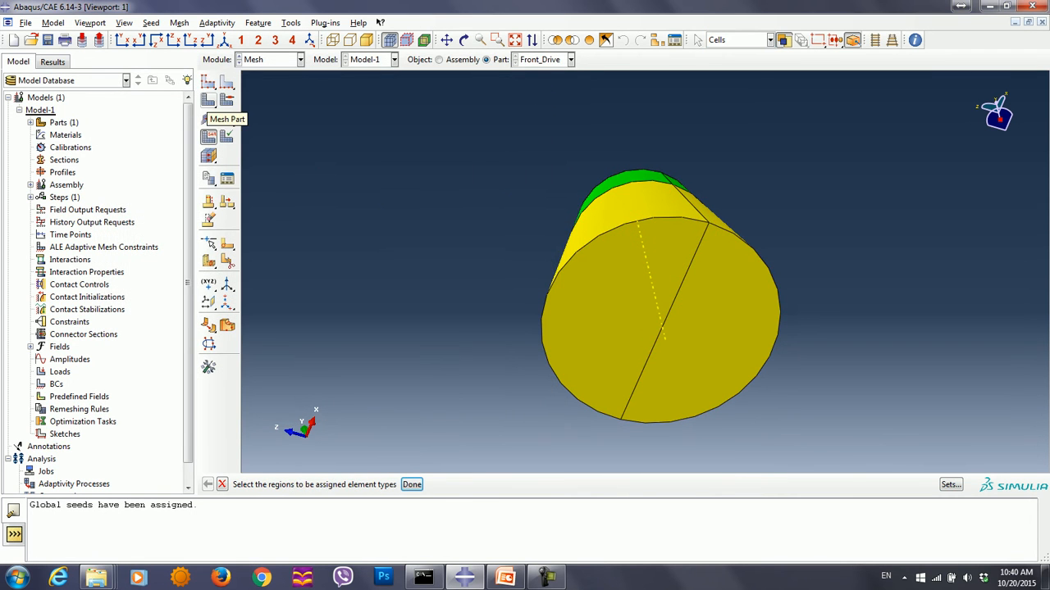
- Generate the mesh on the Front_Drive part
{"action": "left_click", "coordinate": [208, 117]}
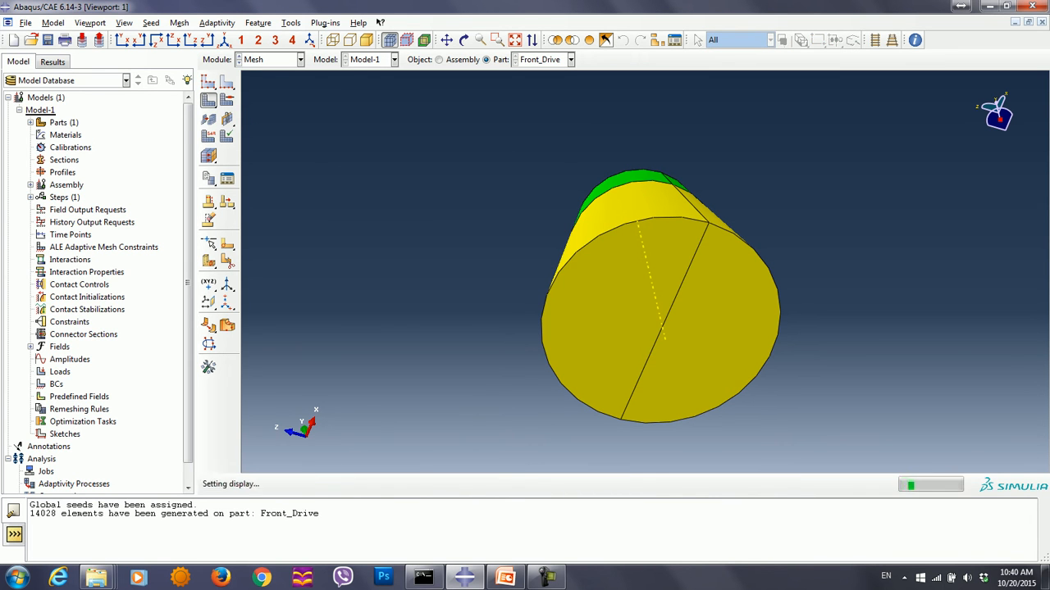
{"action": "left_click_drag", "start_coordinate": [647, 246], "coordinate": [644, 336], "text": "ctrl+alt"}
{"action": "left_click_drag", "start_coordinate": [636, 221], "coordinate": [646, 368], "text": "ctrl+alt"}
- Verify the whole part's mesh with the analysis checks, highlighting errors and warnings
{"action": "left_click", "coordinate": [179, 22]}
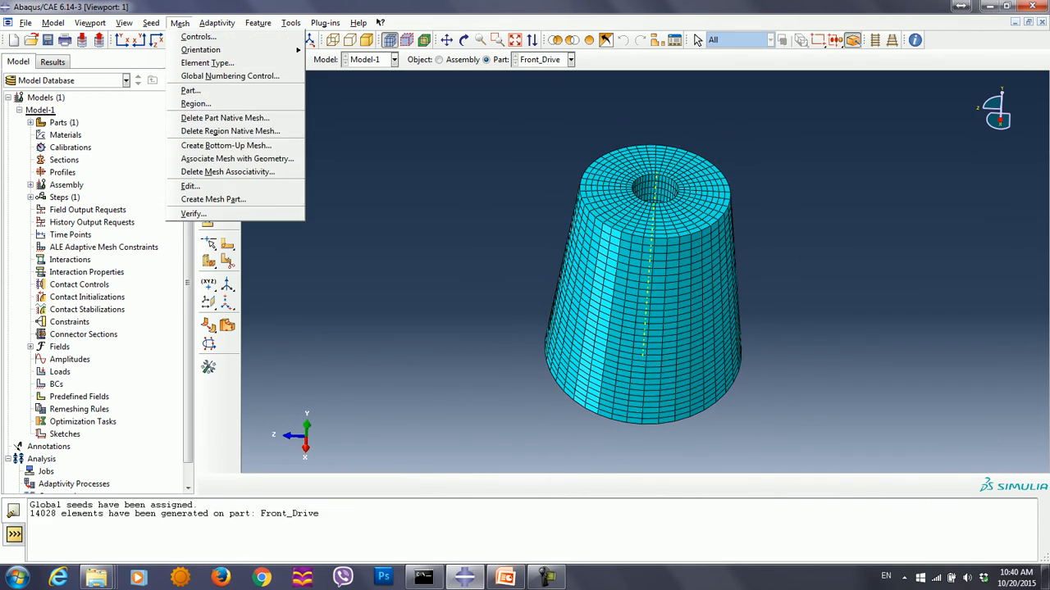
{"action": "left_click", "coordinate": [192, 213]}
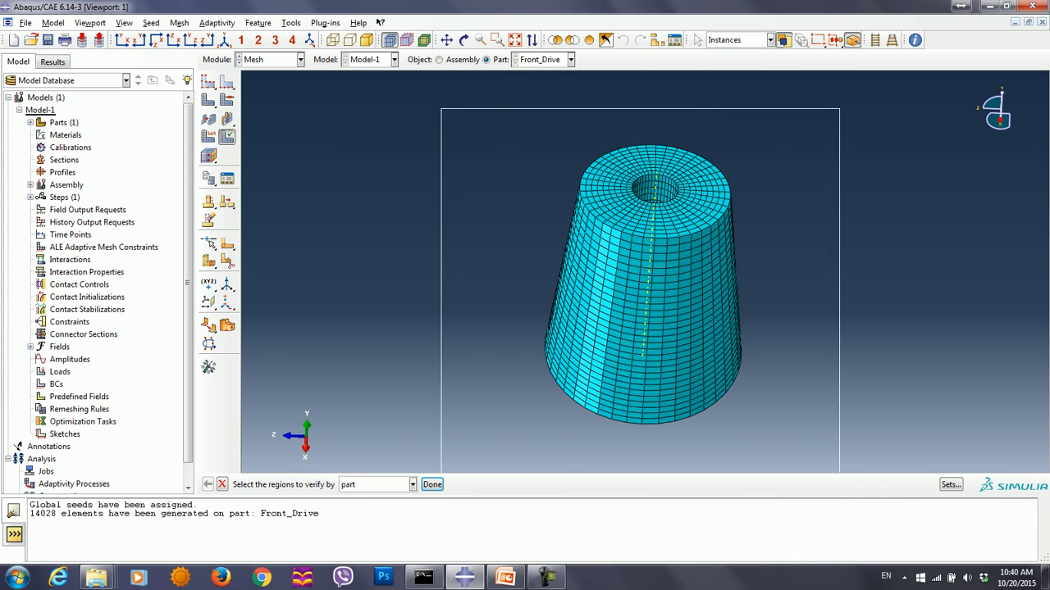
{"action": "left_click", "coordinate": [432, 484]}
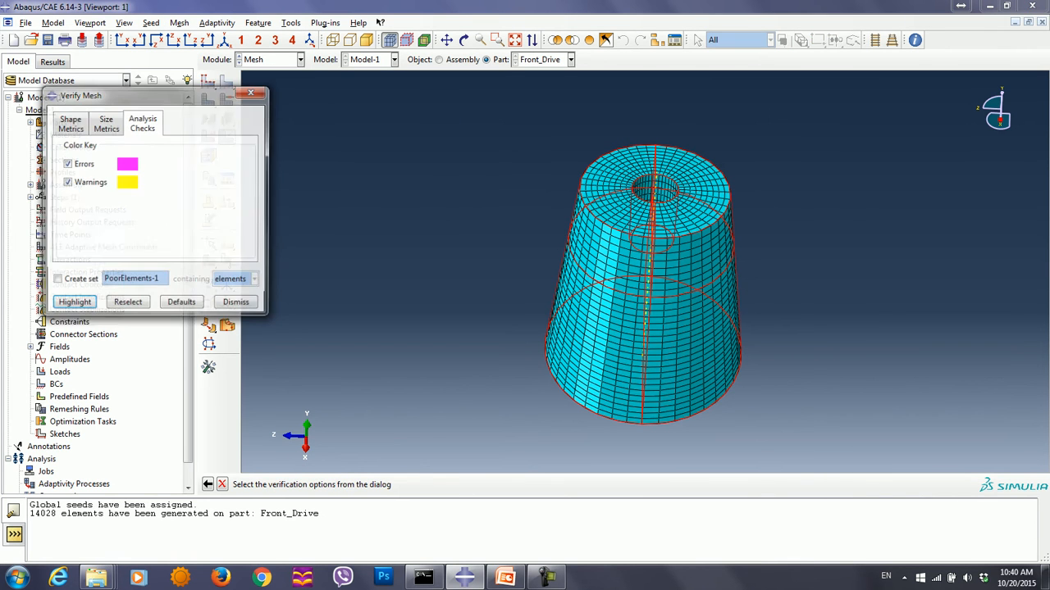
{"action": "left_click", "coordinate": [73, 304]}
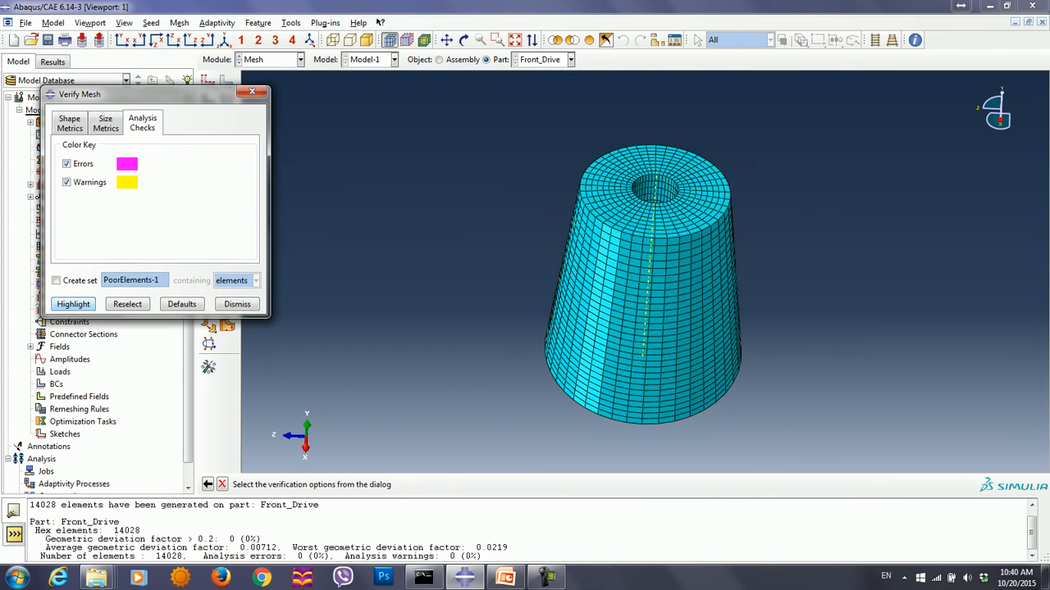
{"action": "left_click_drag", "start_coordinate": [648, 312], "coordinate": [654, 265], "text": "ctrl+alt"}
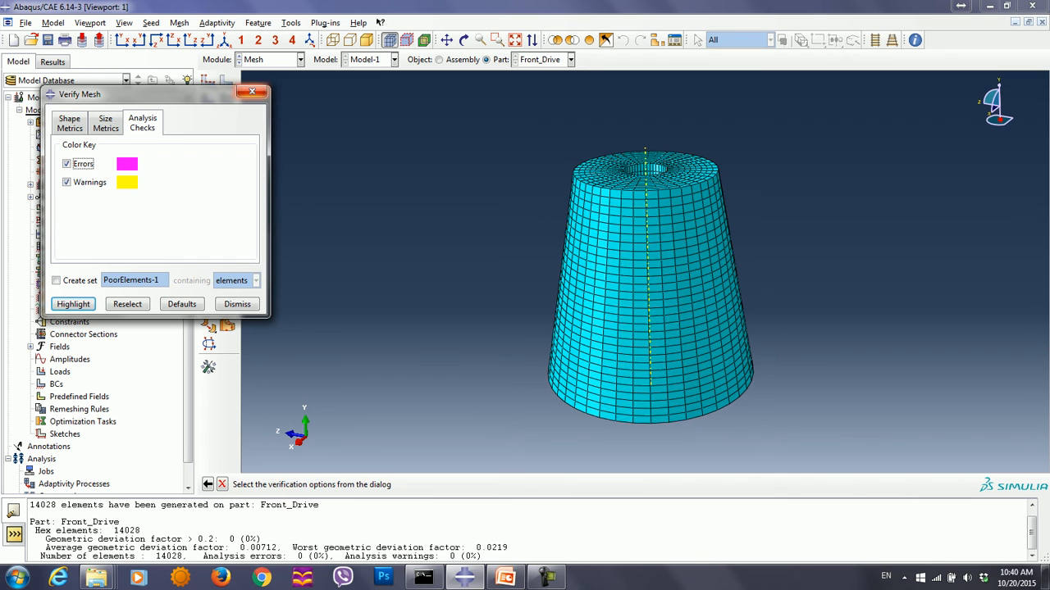
{"action": "left_click", "coordinate": [252, 91]}
- Switch to the Part module and create a 3D deformable solid extrusion part named Back_Drive
{"action": "left_click", "coordinate": [271, 59]}
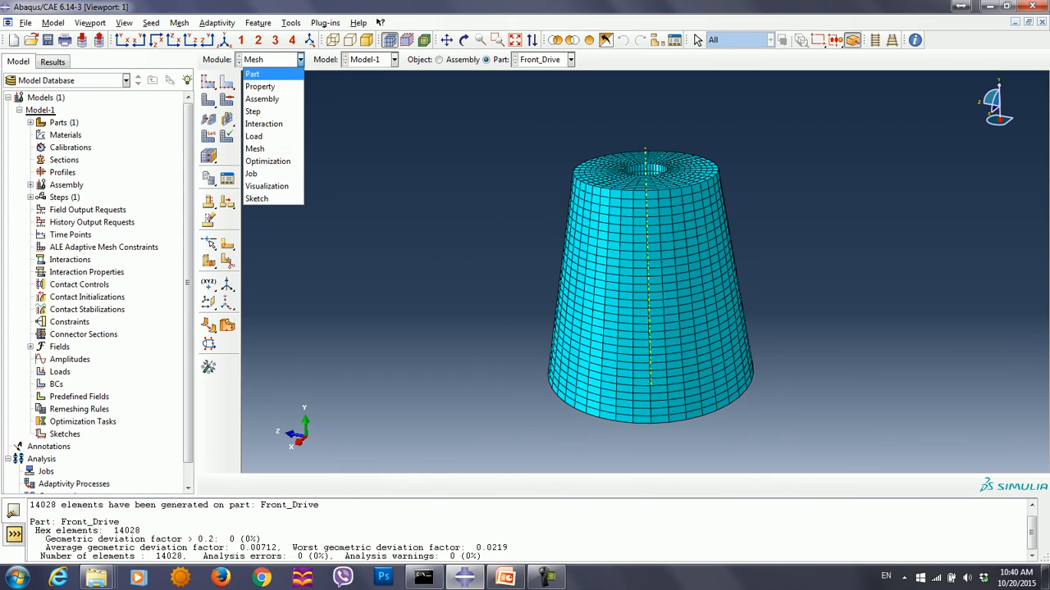
{"action": "left_click", "coordinate": [256, 72]}
{"action": "left_click", "coordinate": [208, 81]}
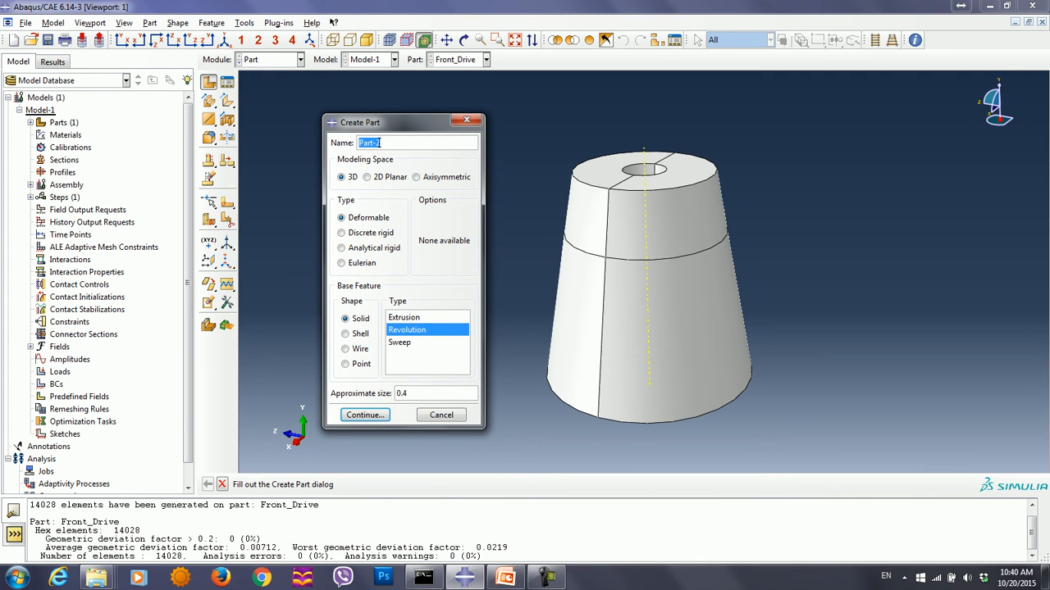
{"action": "type", "text": "Back_Drive"}
{"action": "left_click", "coordinate": [414, 317]}
{"action": "left_click", "coordinate": [365, 415]}
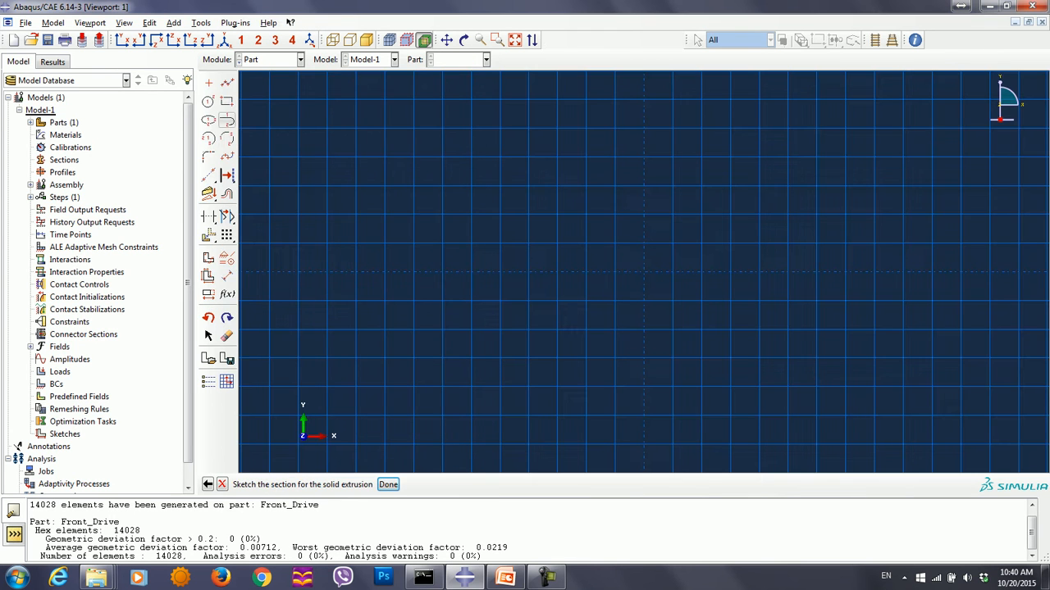
- Sketch two concentric circles centred at 0,0 with perimeter points at .007,0 and .0225,0
{"action": "left_click", "coordinate": [208, 100]}
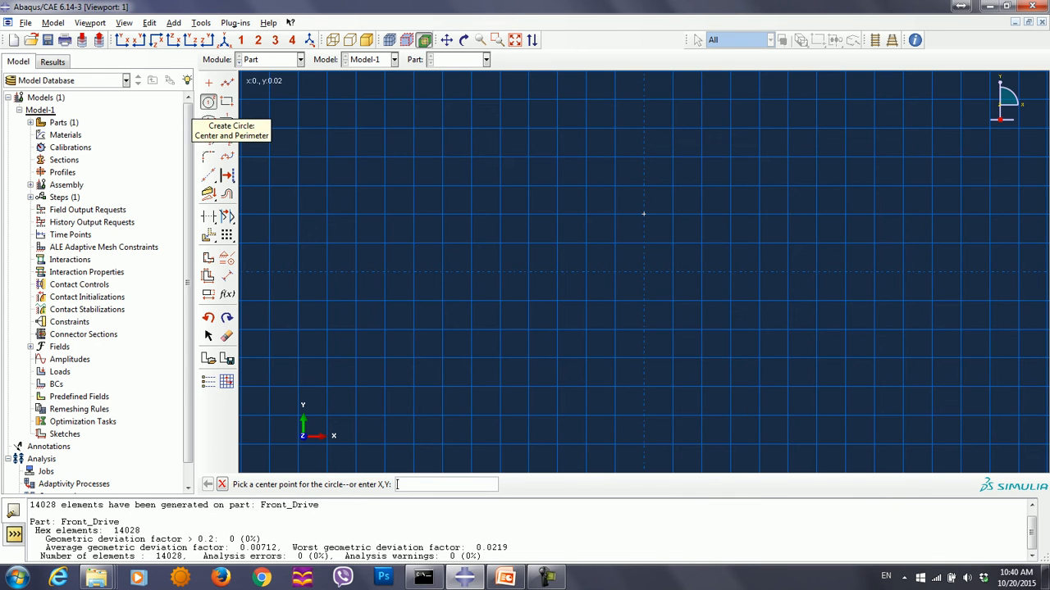
{"action": "type", "text": "0,0"}
{"action": "key", "text": "Return"}
{"action": "type", "text": ".007,0"}
{"action": "key", "text": "Return"}
{"action": "type", "text": "0,0"}
{"action": "key", "text": "Return"}
{"action": "type", "text": "0225,0"}
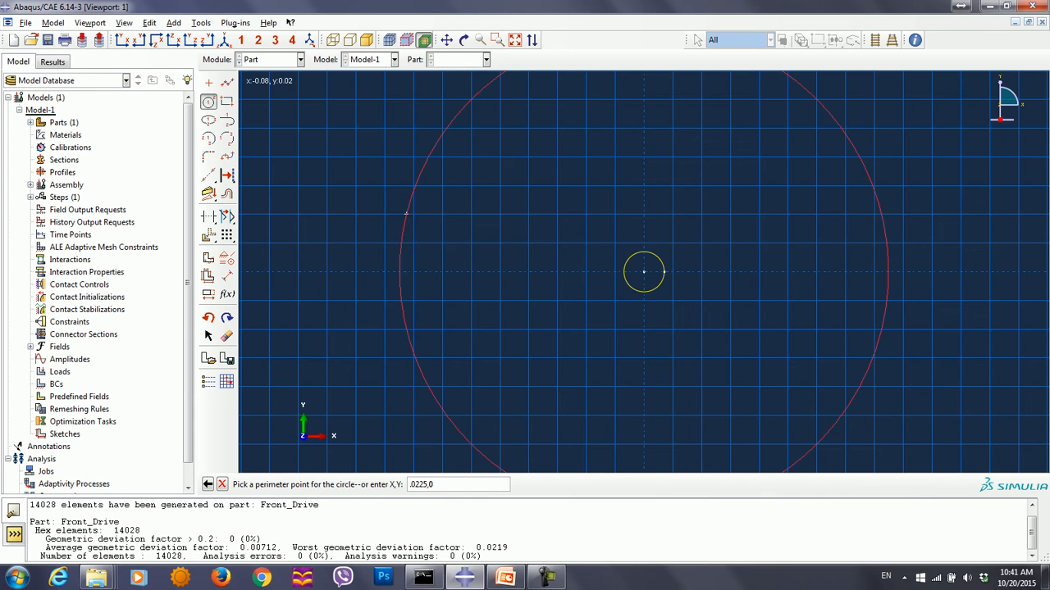
{"action": "key", "text": "Return"}
{"action": "key", "text": "Escape"}
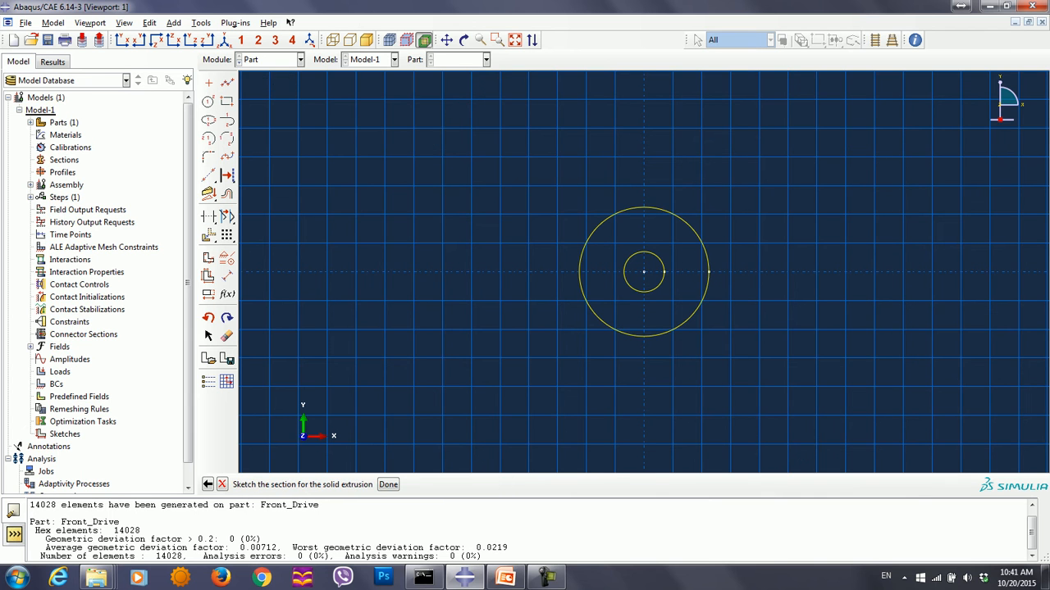
- Finish the sketch and extrude the ring section to a depth of .035
{"action": "key", "text": "Return"}
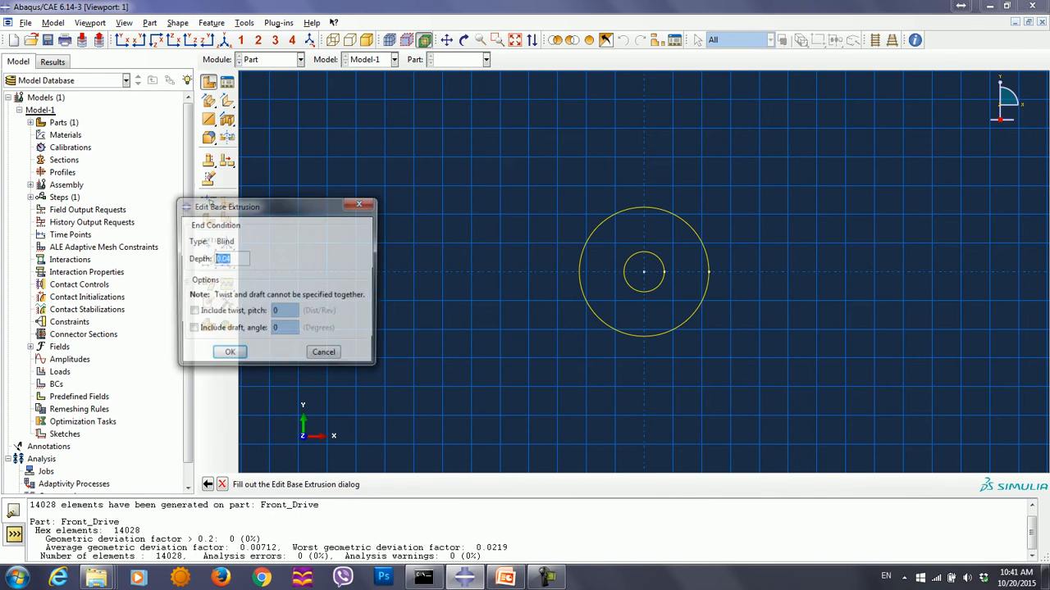
{"action": "type", "text": ".035"}
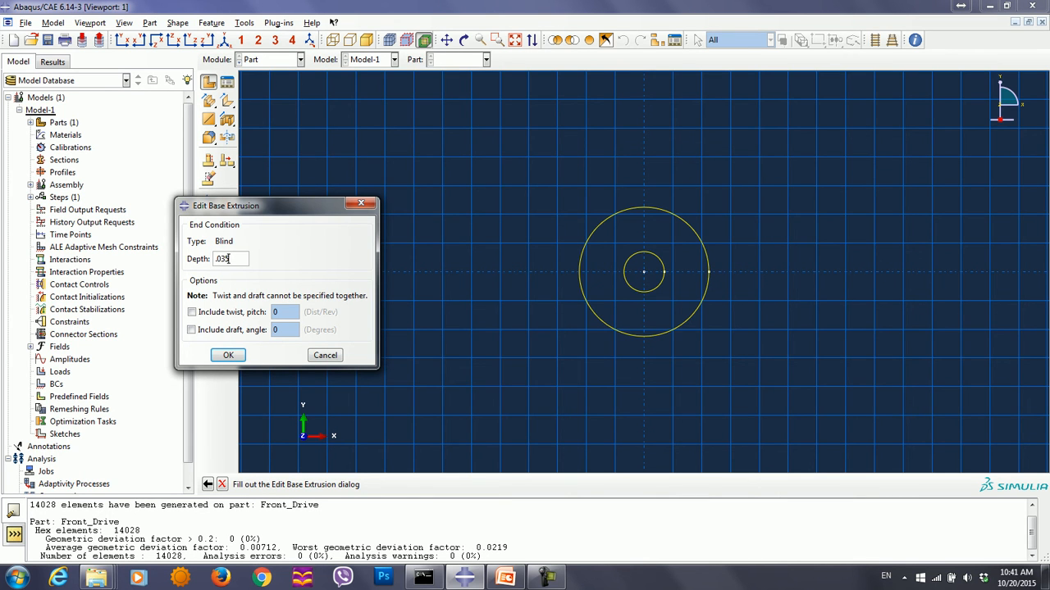
{"action": "key", "text": "Return"}
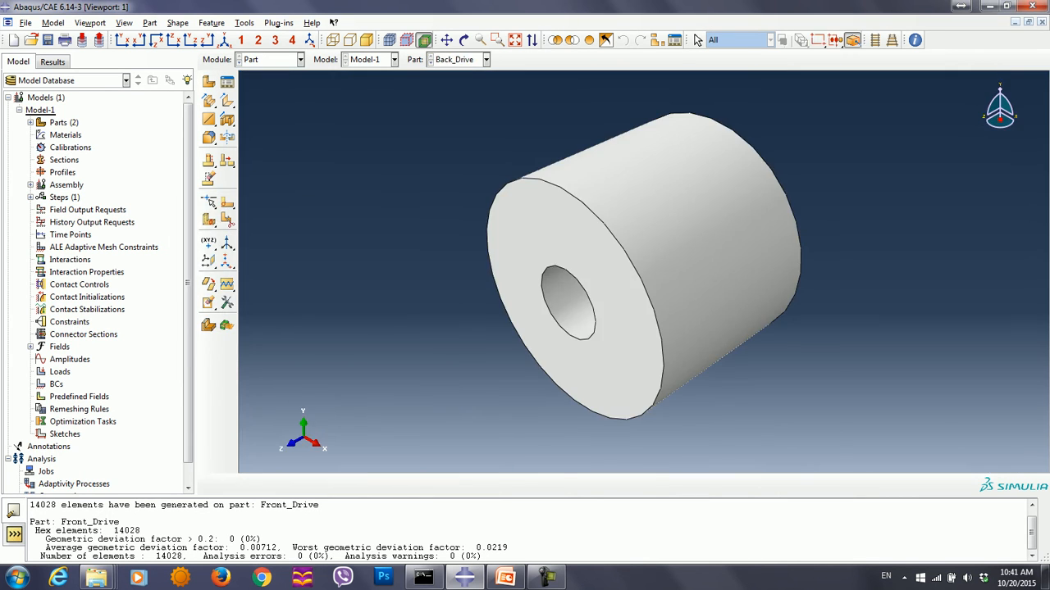
- Partition the Back_Drive cell lengthwise with a three-point cutting plane through two opposite front rim points and one rear rim point
{"action": "left_click", "coordinate": [243, 22]}
{"action": "left_click", "coordinate": [250, 87]}
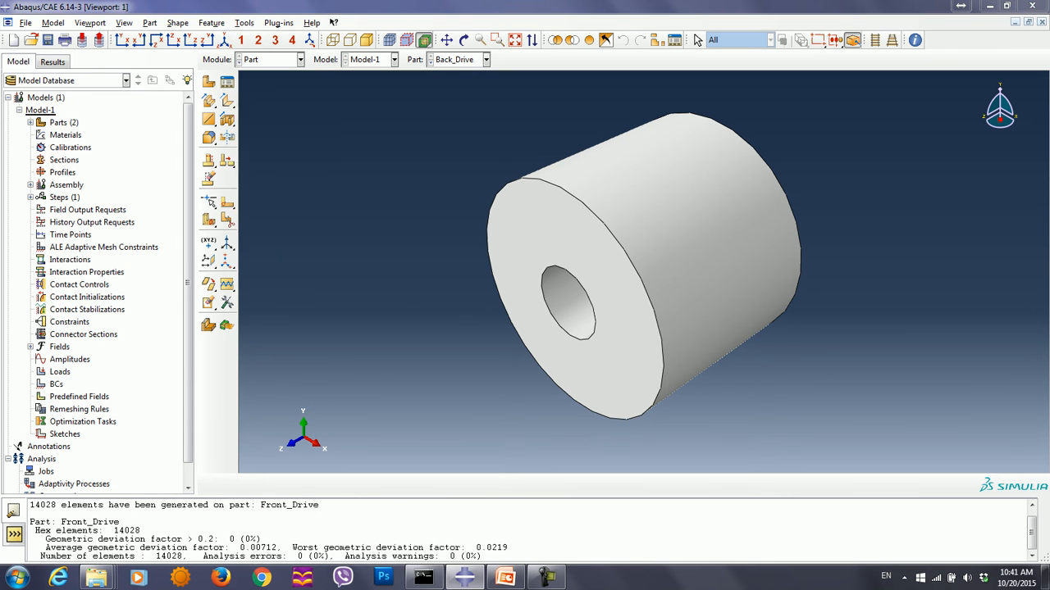
{"action": "left_click", "coordinate": [160, 186]}
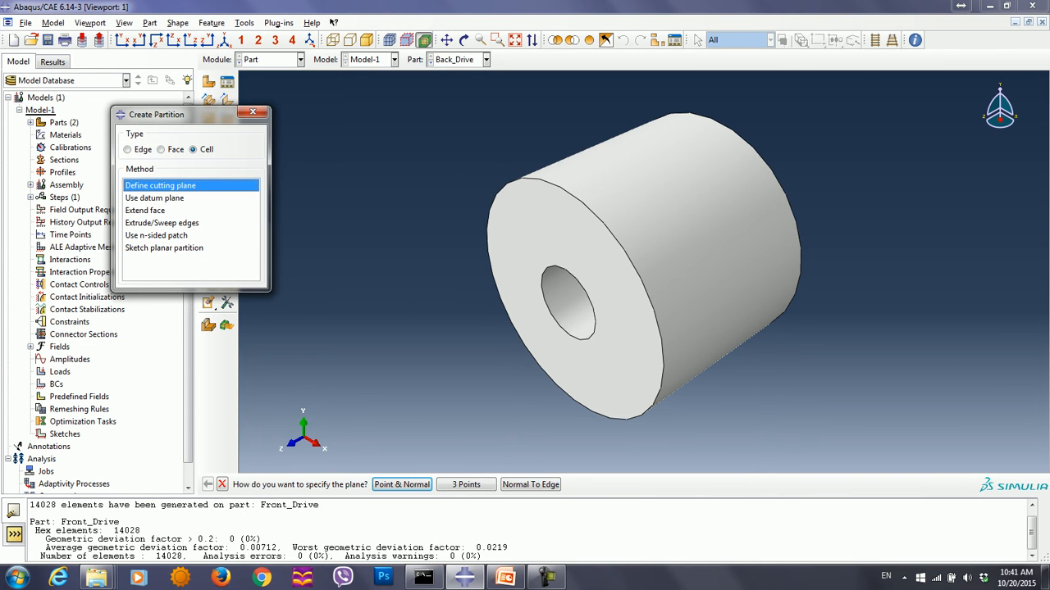
{"action": "left_click", "coordinate": [466, 485]}
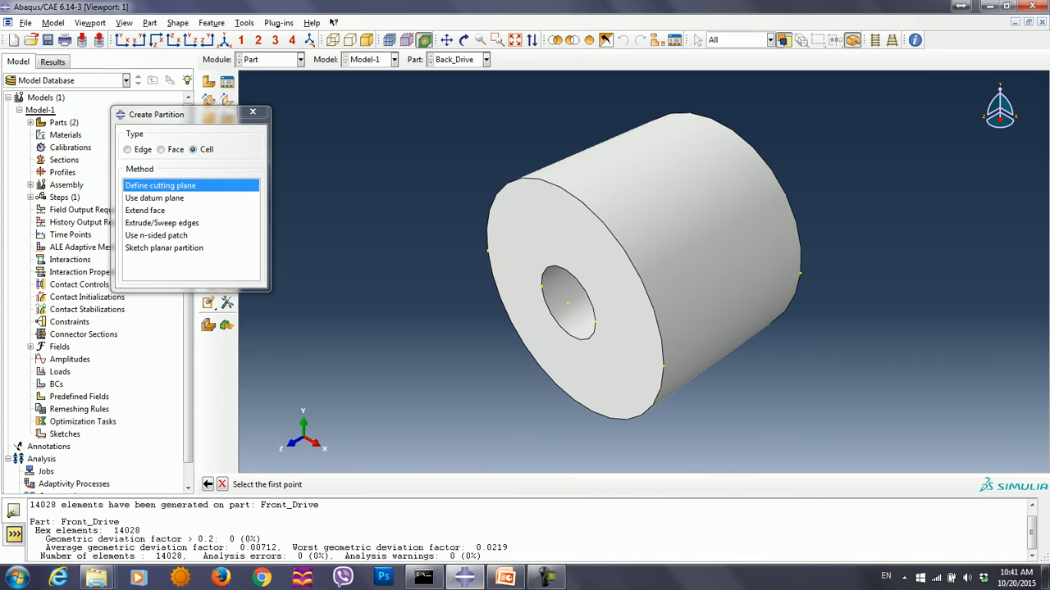
{"action": "left_click", "coordinate": [488, 250]}
{"action": "left_click", "coordinate": [664, 367]}
{"action": "left_click", "coordinate": [800, 273]}
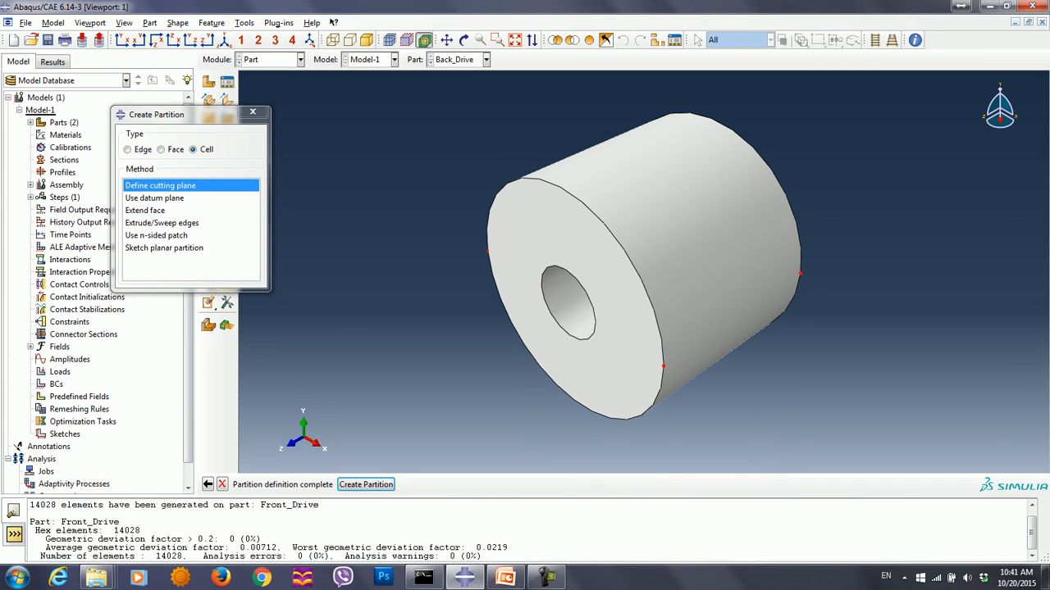
{"action": "left_click", "coordinate": [366, 485]}
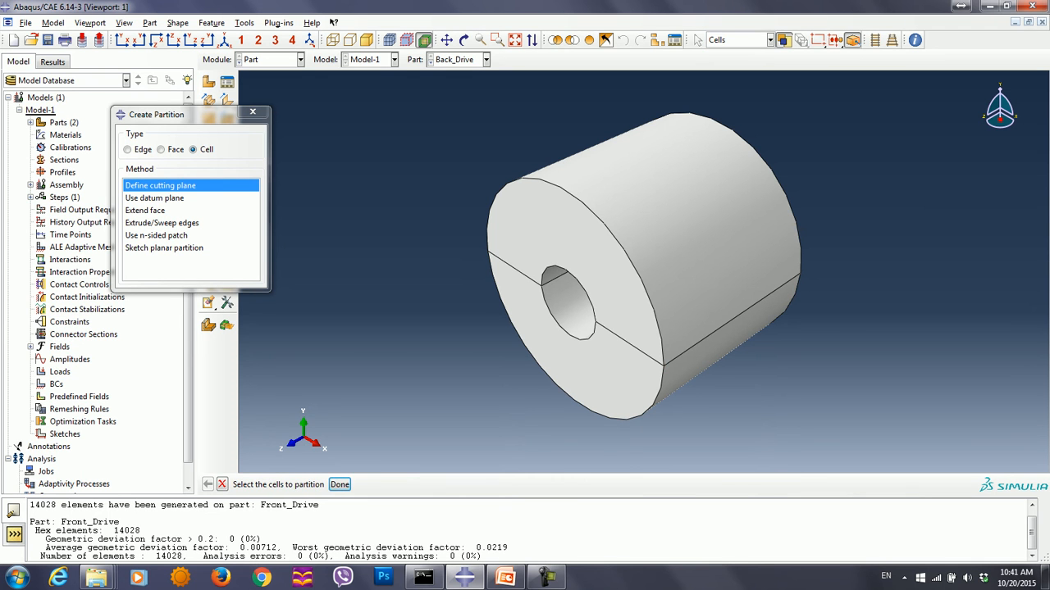
{"action": "left_click", "coordinate": [253, 111]}
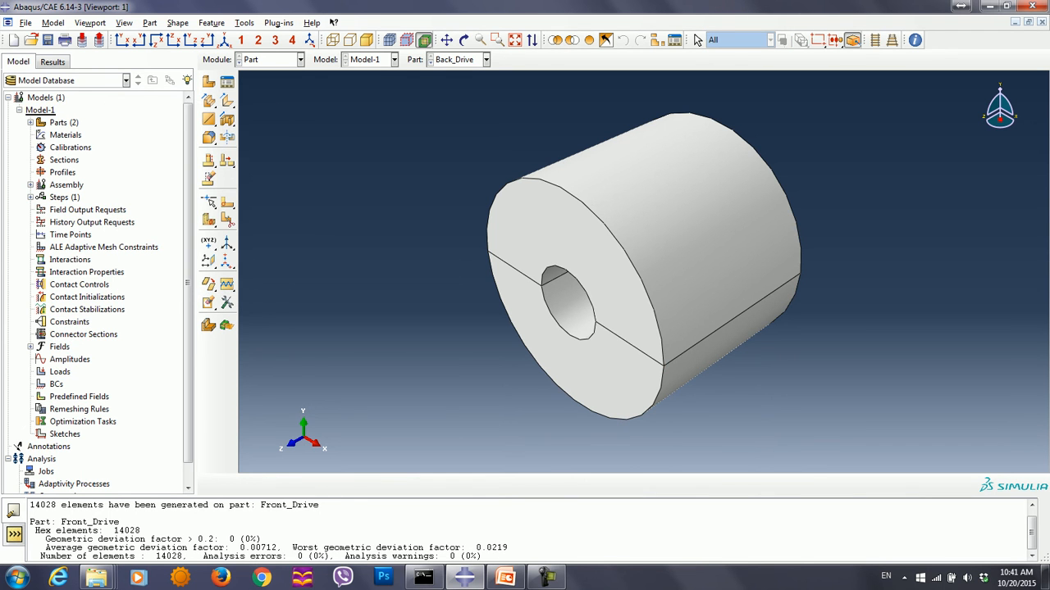
- Switch to the Mesh module and seed the Back_Drive part with an approximate global size of 0.0025
{"action": "left_click", "coordinate": [300, 59]}
{"action": "left_click", "coordinate": [254, 149]}
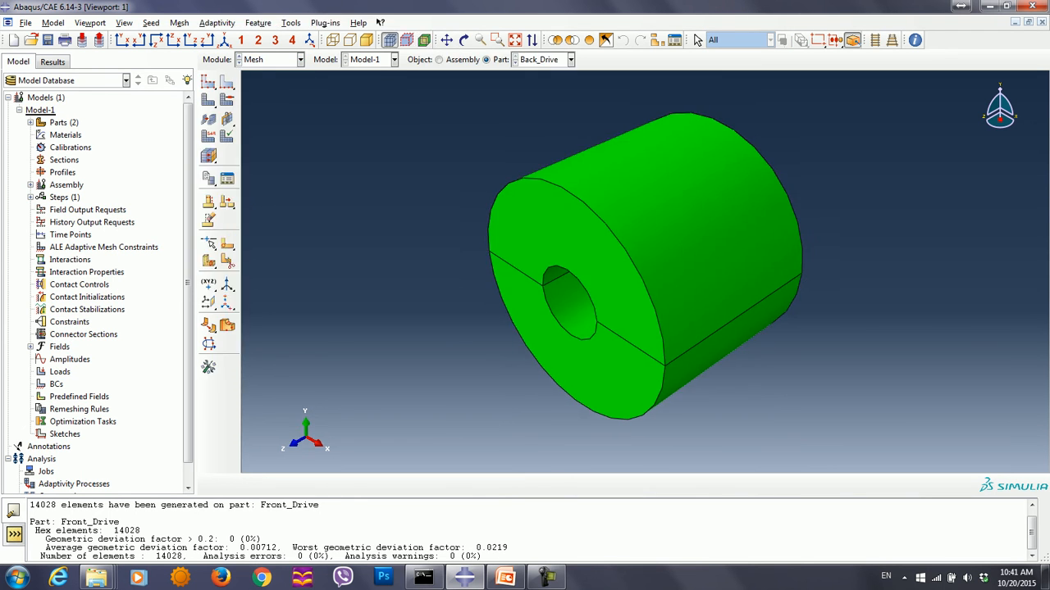
{"action": "left_click", "coordinate": [207, 82]}
{"action": "left_click", "coordinate": [234, 246]}
{"action": "key", "text": "BackSpace"}
{"action": "type", "text": "2"}
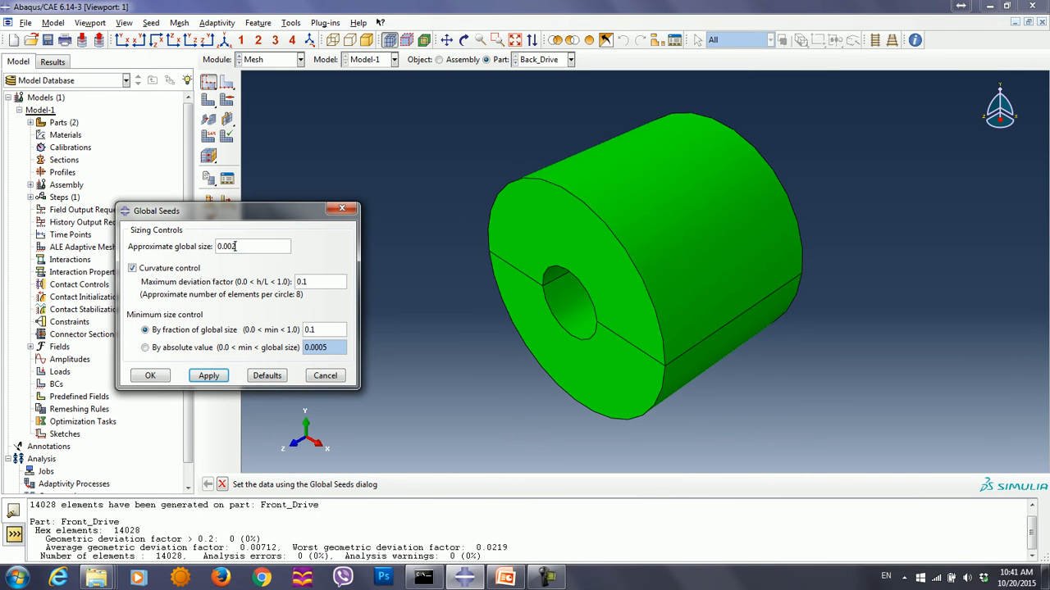
{"action": "left_click", "coordinate": [208, 375]}
{"action": "left_click", "coordinate": [150, 374]}
- Assign linear 3D Stress hex elements without reduced integration (C3D8) to all Back_Drive cells and mesh the part
{"action": "left_click", "coordinate": [208, 136]}
{"action": "left_click_drag", "start_coordinate": [452, 112], "coordinate": [804, 466]}
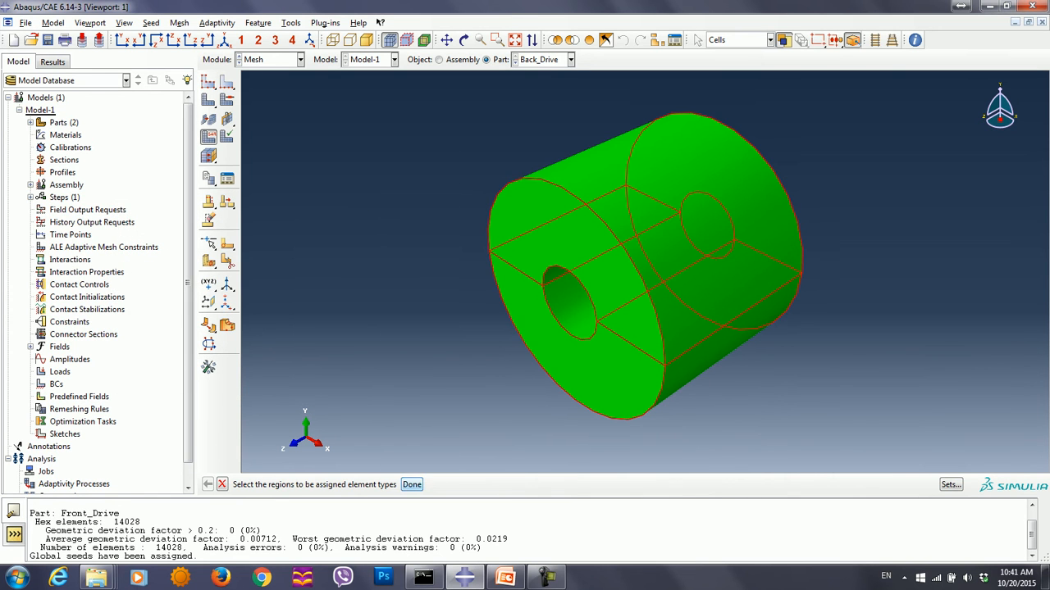
{"action": "left_click", "coordinate": [411, 485]}
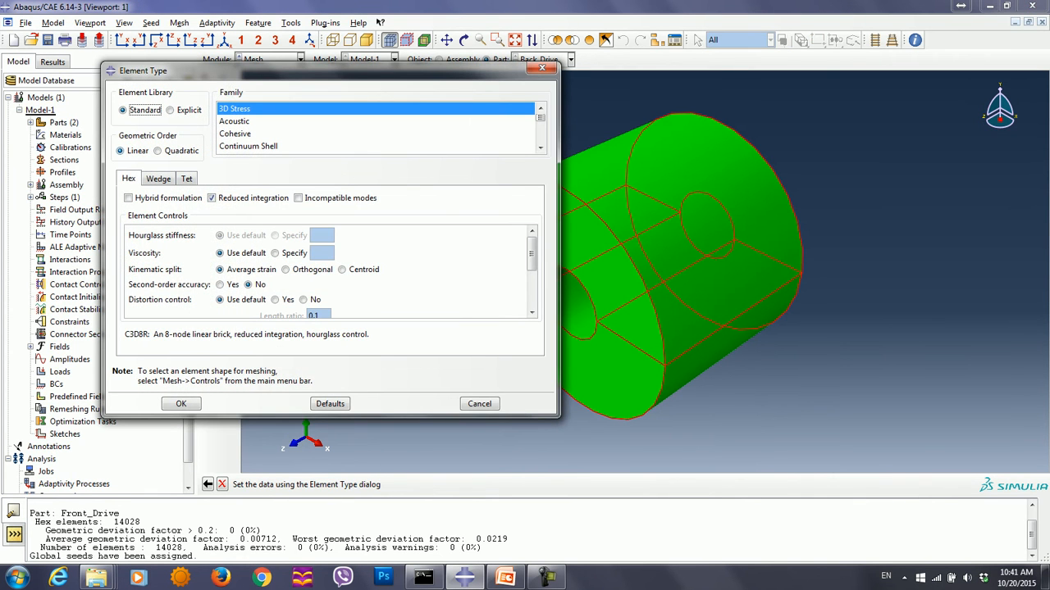
{"action": "left_click", "coordinate": [212, 198]}
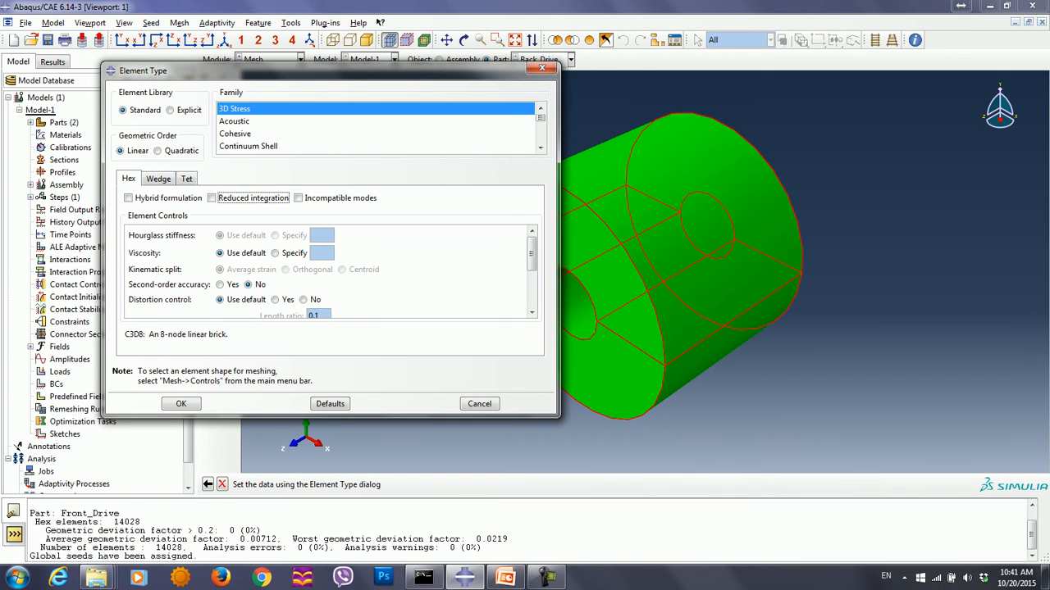
{"action": "left_click", "coordinate": [181, 404]}
{"action": "left_click", "coordinate": [208, 100]}
{"action": "left_click", "coordinate": [317, 485]}
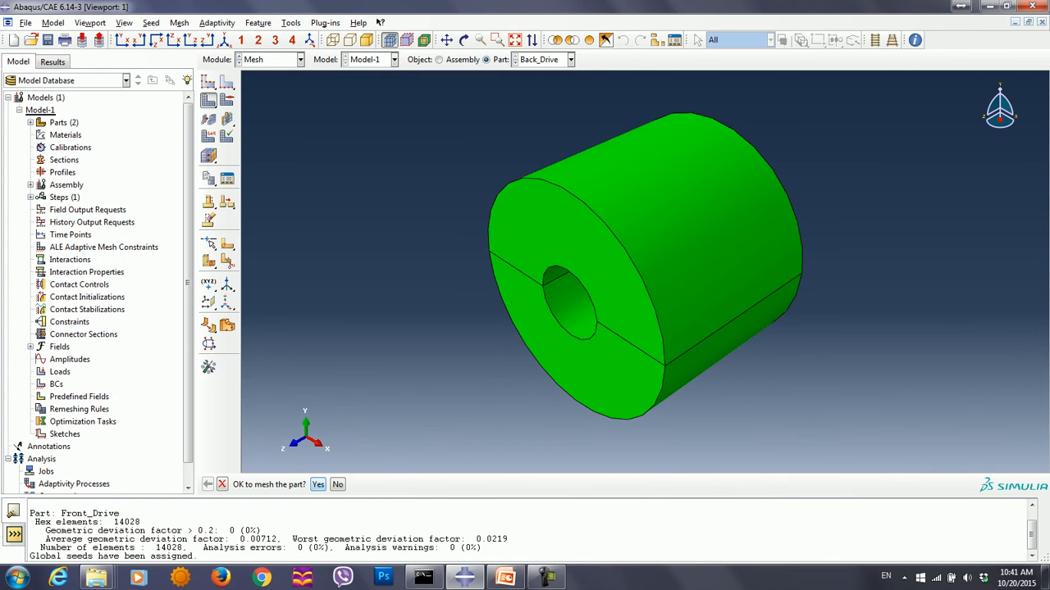
- Switch to the Part module and create a 3D deformable solid extrusion part named Piezoelectric_Disk
{"action": "left_click", "coordinate": [271, 59]}
{"action": "left_click", "coordinate": [254, 71]}
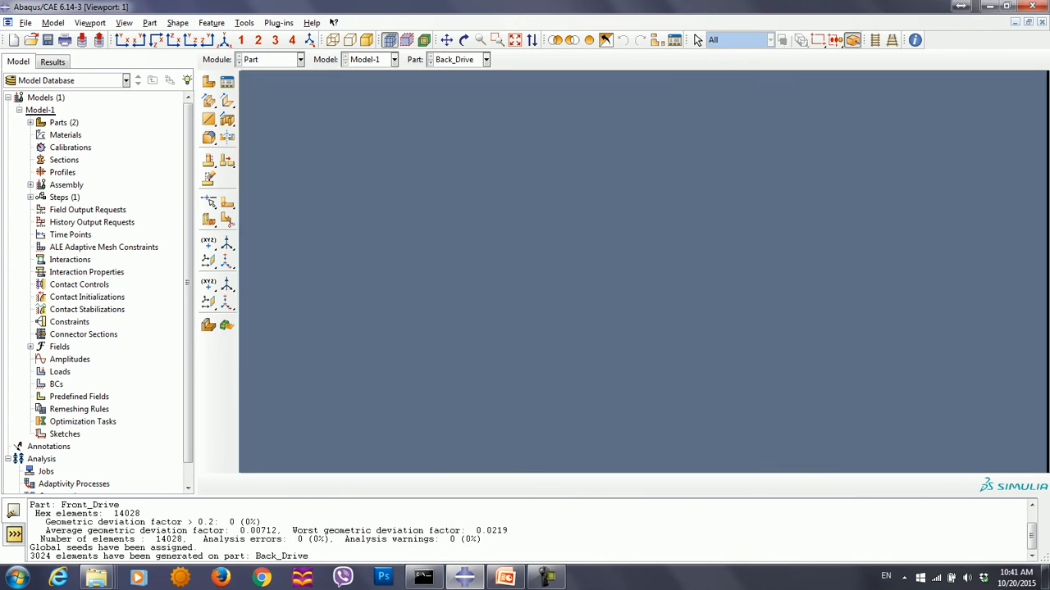
{"action": "left_click", "coordinate": [208, 81]}
{"action": "type", "text": "P"}
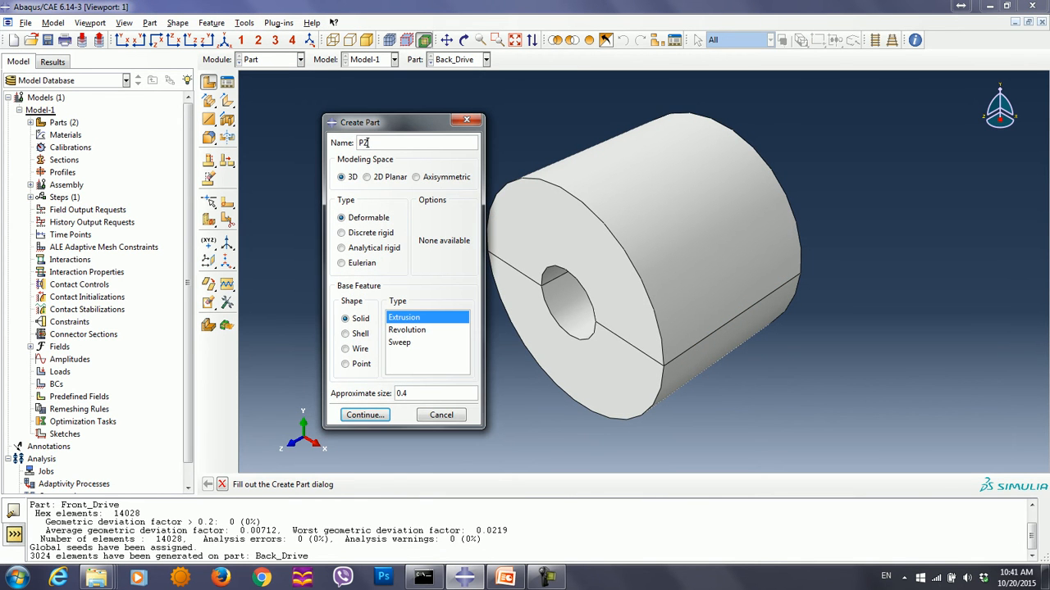
{"action": "type", "text": "iezoelectric_Disk"}
{"action": "key", "text": "Return"}
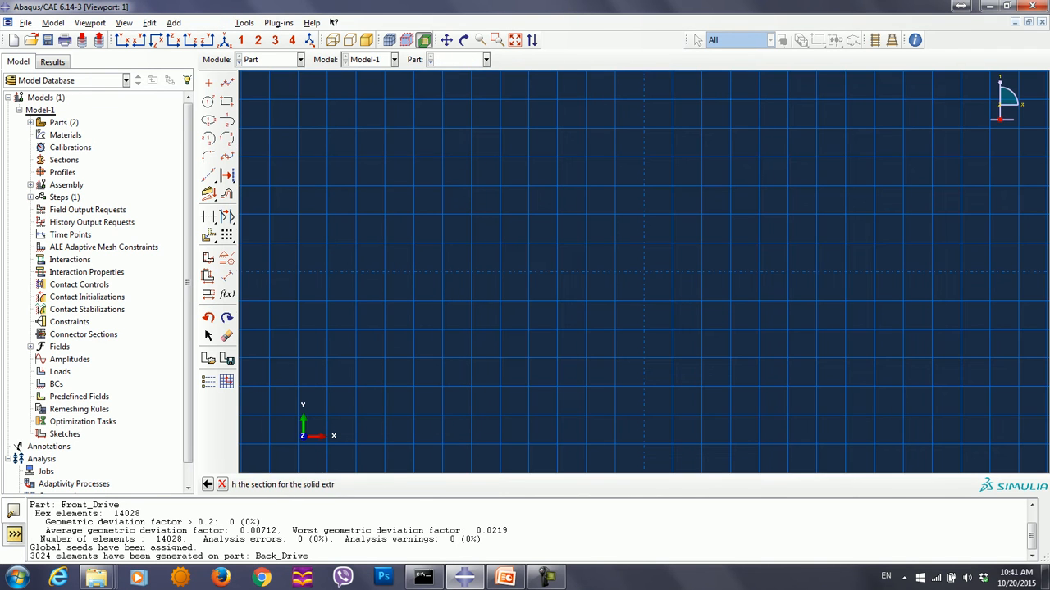
- Sketch two concentric circles centred at 0,0 with perimeter points at .0085,0 and .0225,0 for the disk section
{"action": "left_click", "coordinate": [208, 100]}
{"action": "type", "text": "0,0"}
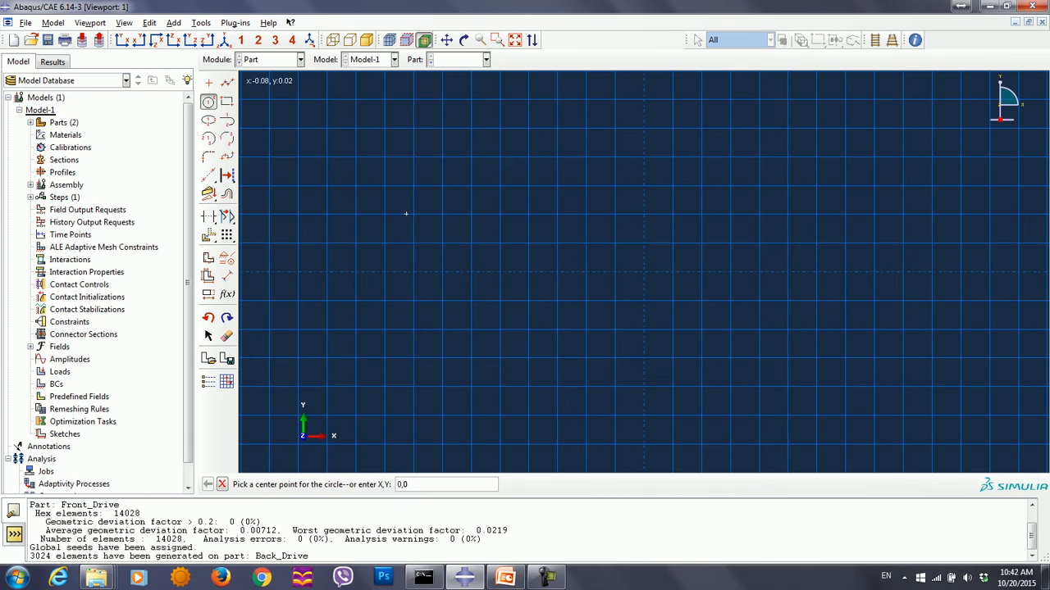
{"action": "key", "text": "Return"}
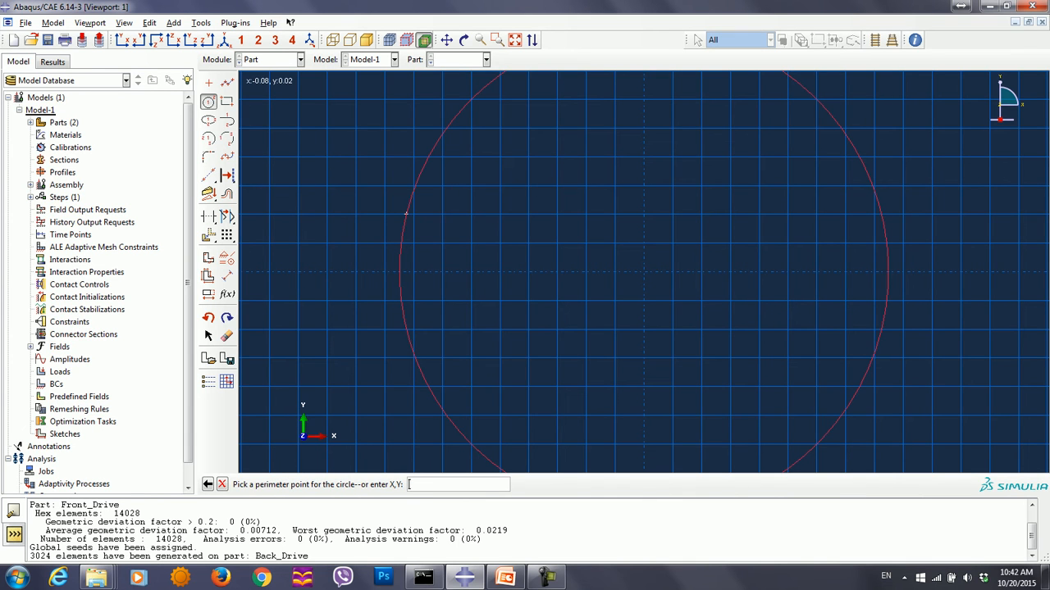
{"action": "type", "text": ".0085,0"}
{"action": "key", "text": "Return"}
{"action": "type", "text": "0,0"}
{"action": "key", "text": "Return"}
{"action": "type", "text": ".0225,0"}
{"action": "key", "text": "Return"}
{"action": "key", "text": "Escape"}
- Finish the disk sketch and extrude the ring section to a depth of .006
{"action": "left_click", "coordinate": [388, 484]}
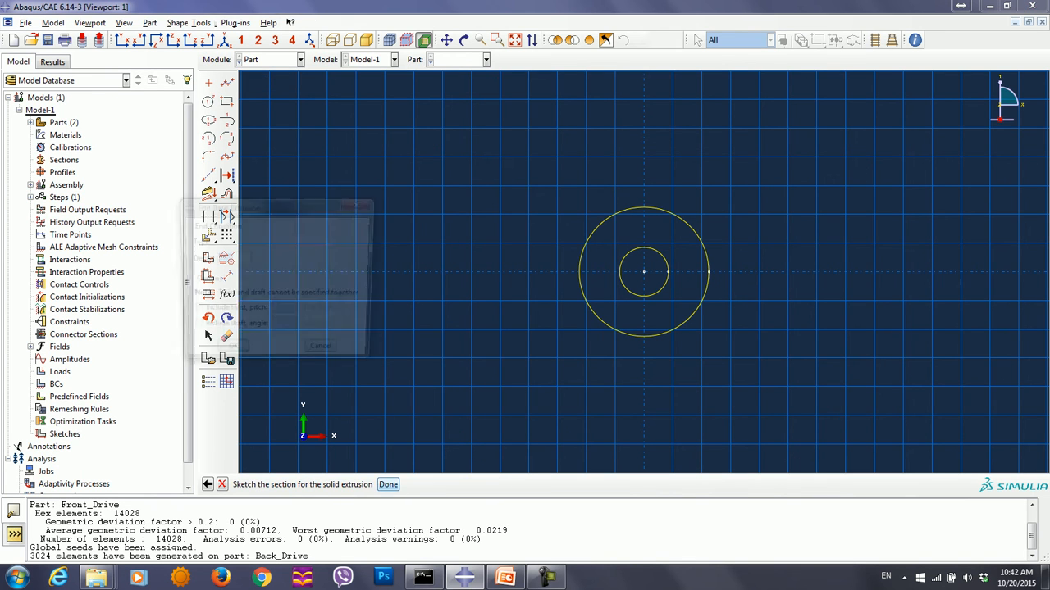
{"action": "type", "text": ".006"}
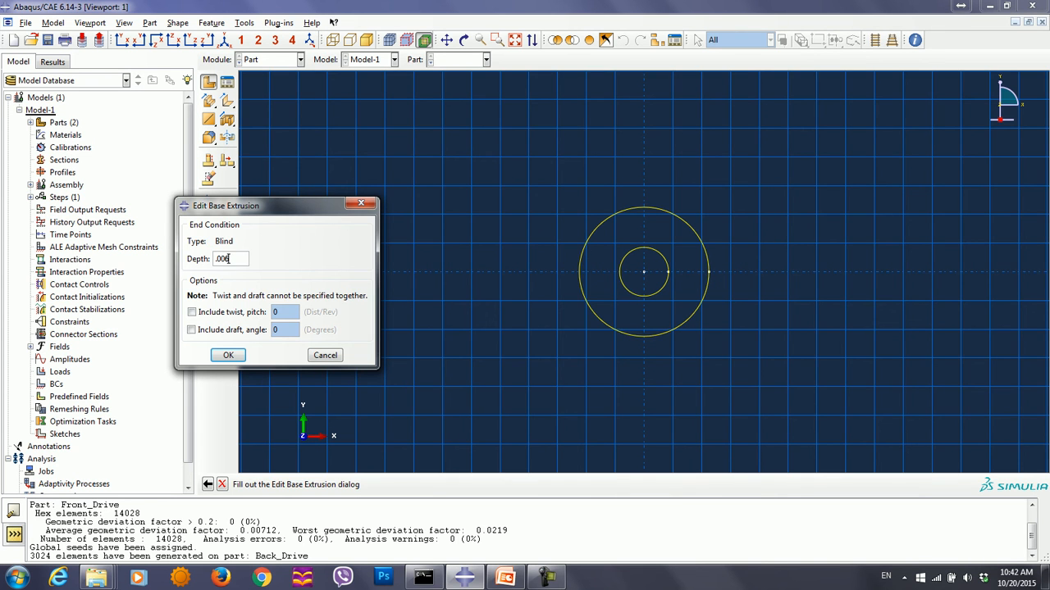
{"action": "key", "text": "Return"}
- Partition the Piezoelectric_Disk cell with a three-point cutting plane through a front inner rim point and the front and rear centre points
{"action": "left_click", "coordinate": [245, 22]}
{"action": "left_click", "coordinate": [244, 22]}
{"action": "left_click", "coordinate": [161, 186]}
{"action": "left_click", "coordinate": [466, 485]}
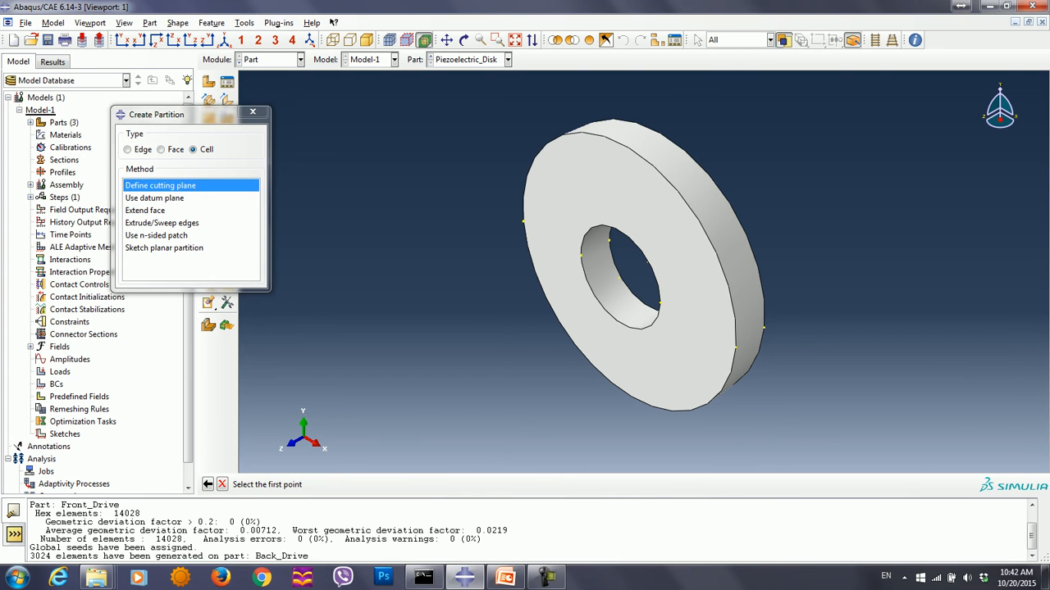
{"action": "left_click", "coordinate": [582, 255]}
{"action": "left_click", "coordinate": [618, 278]}
{"action": "left_click", "coordinate": [648, 262]}
{"action": "left_click", "coordinate": [366, 485]}
{"action": "left_click", "coordinate": [253, 113]}
- Switch to the Mesh module and seed the Piezoelectric_Disk part with an approximate global size of 0.0025
{"action": "left_click", "coordinate": [270, 59]}
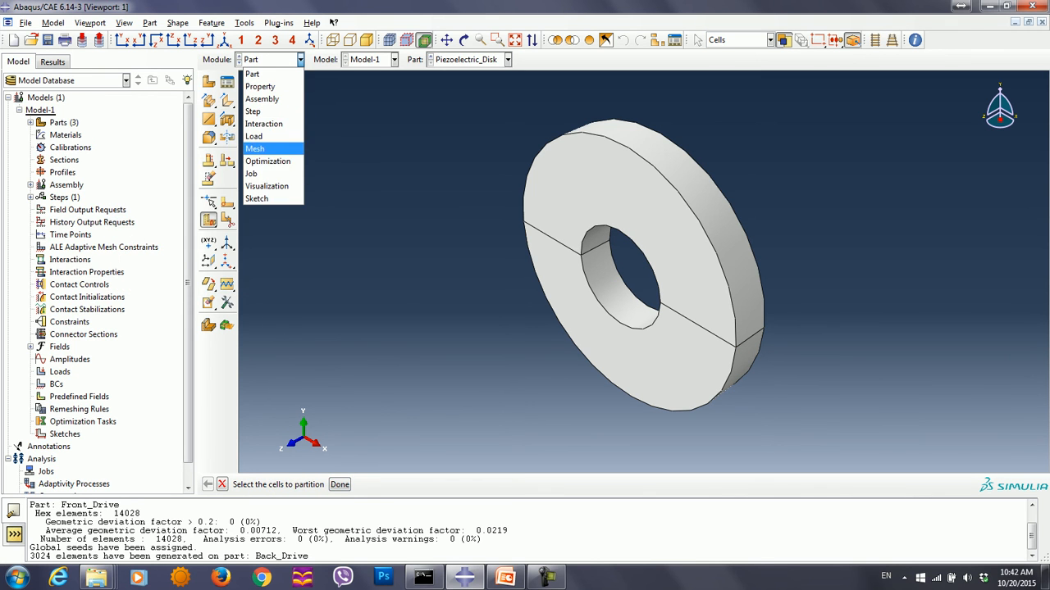
{"action": "left_click", "coordinate": [262, 147]}
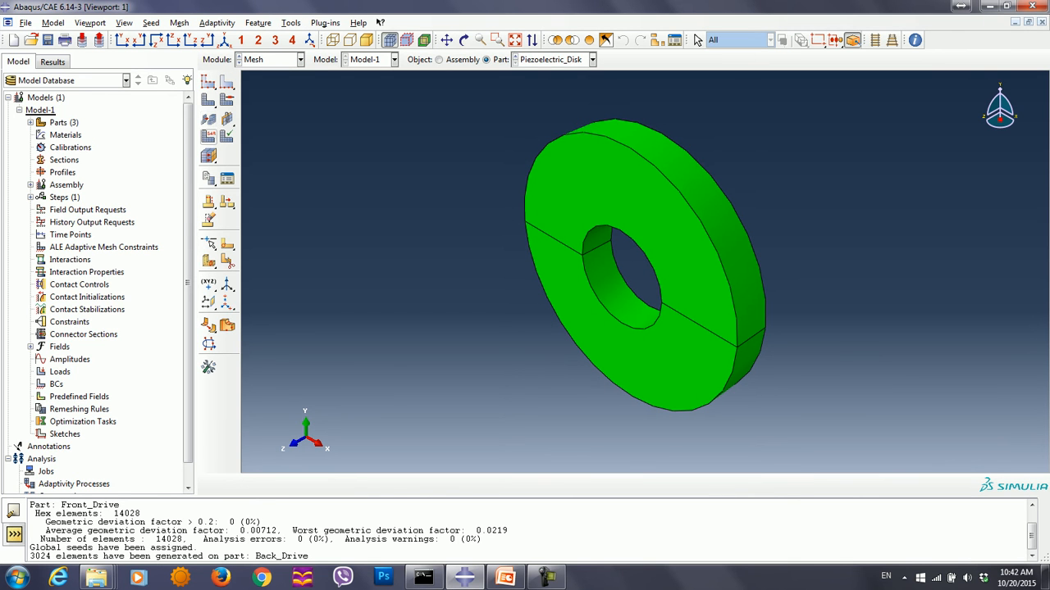
{"action": "left_click", "coordinate": [209, 82]}
{"action": "type", "text": "0.005"}
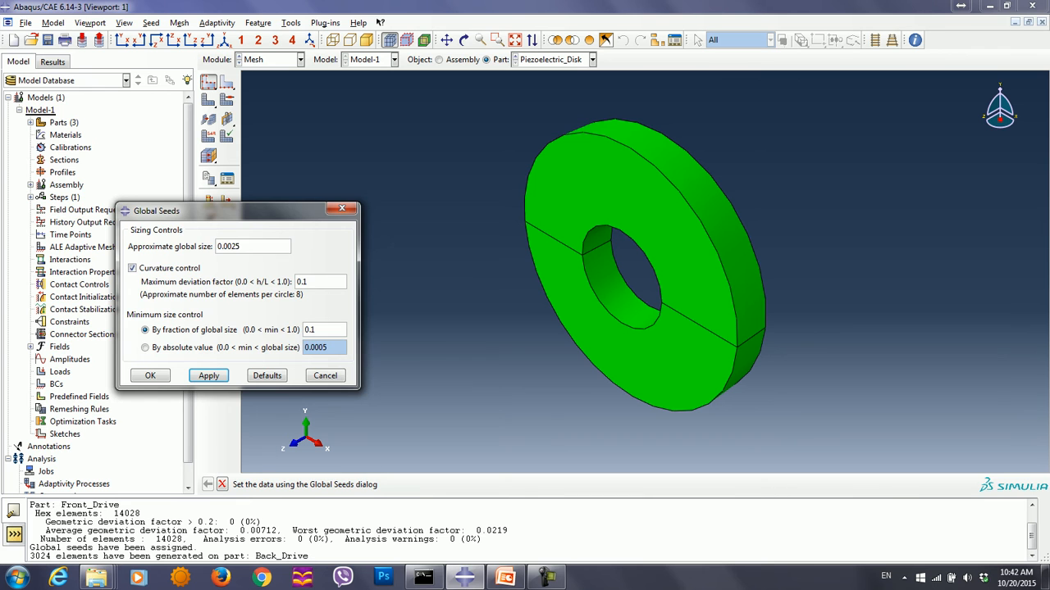
{"action": "left_click", "coordinate": [150, 375]}
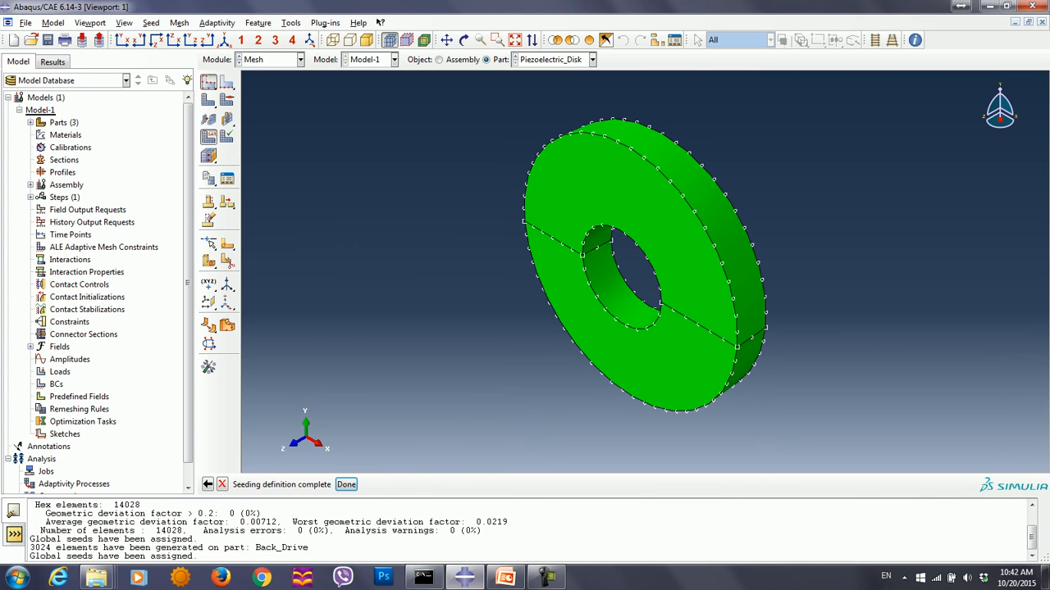
- Assign the linear Piezoelectric hex element type (C3D8E) to all Piezoelectric_Disk cells and mesh the part
{"action": "left_click", "coordinate": [208, 136]}
{"action": "left_click_drag", "start_coordinate": [437, 117], "coordinate": [807, 419]}
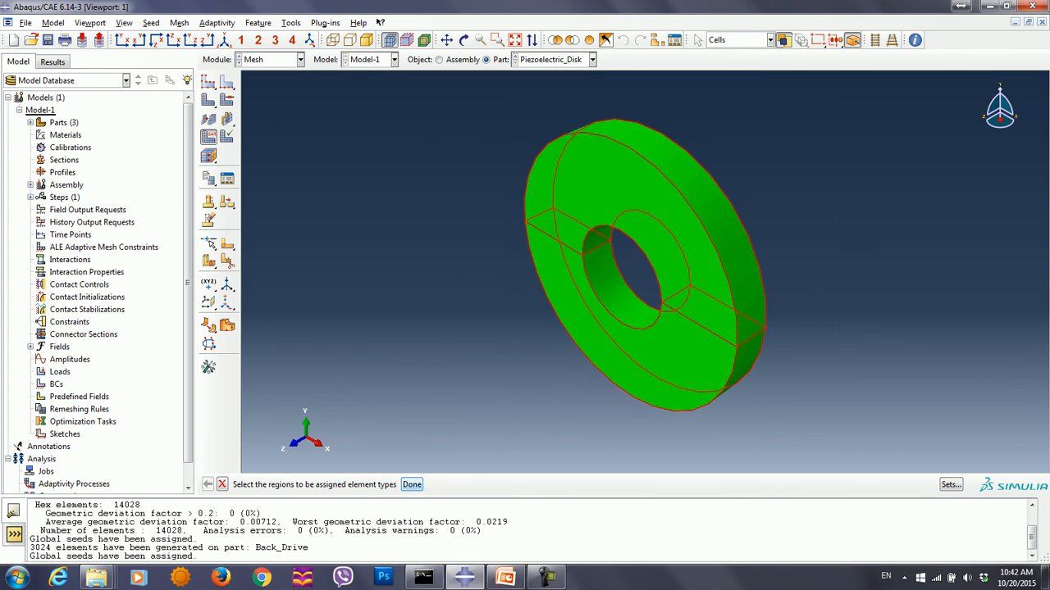
{"action": "left_click", "coordinate": [412, 485]}
{"action": "scroll", "coordinate": [377, 127], "scroll_direction": "down", "scroll_amount": 9}
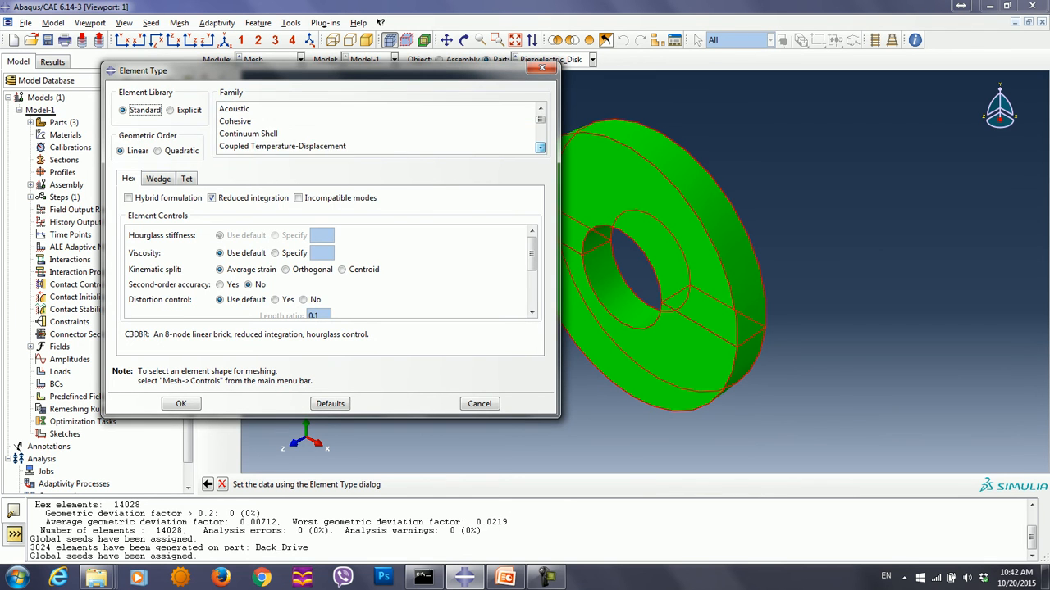
{"action": "left_click", "coordinate": [241, 134]}
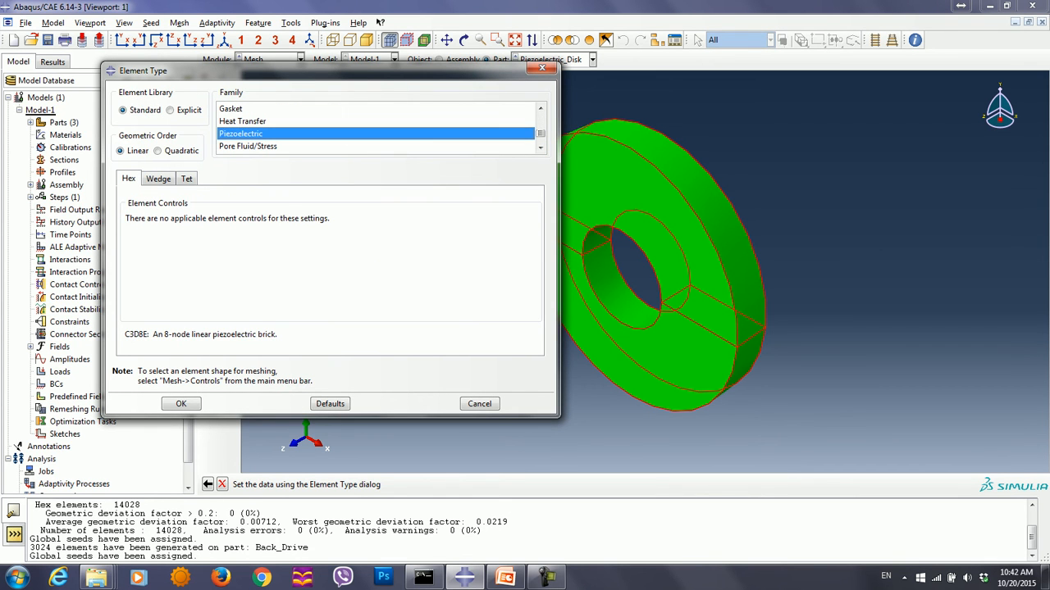
{"action": "left_click", "coordinate": [158, 179]}
{"action": "left_click", "coordinate": [187, 179]}
{"action": "left_click", "coordinate": [129, 179]}
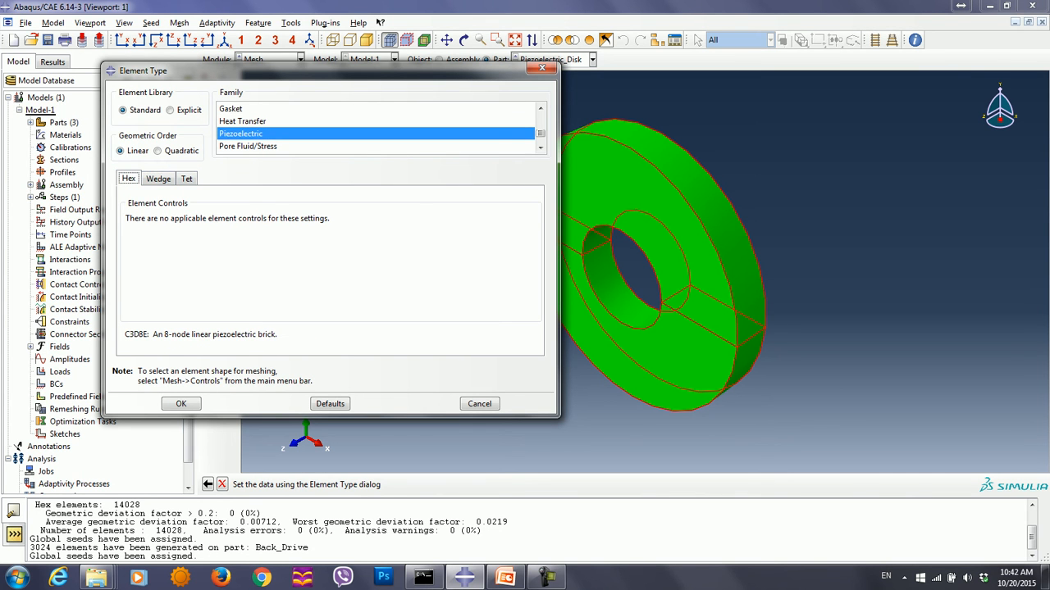
{"action": "left_click", "coordinate": [180, 403]}
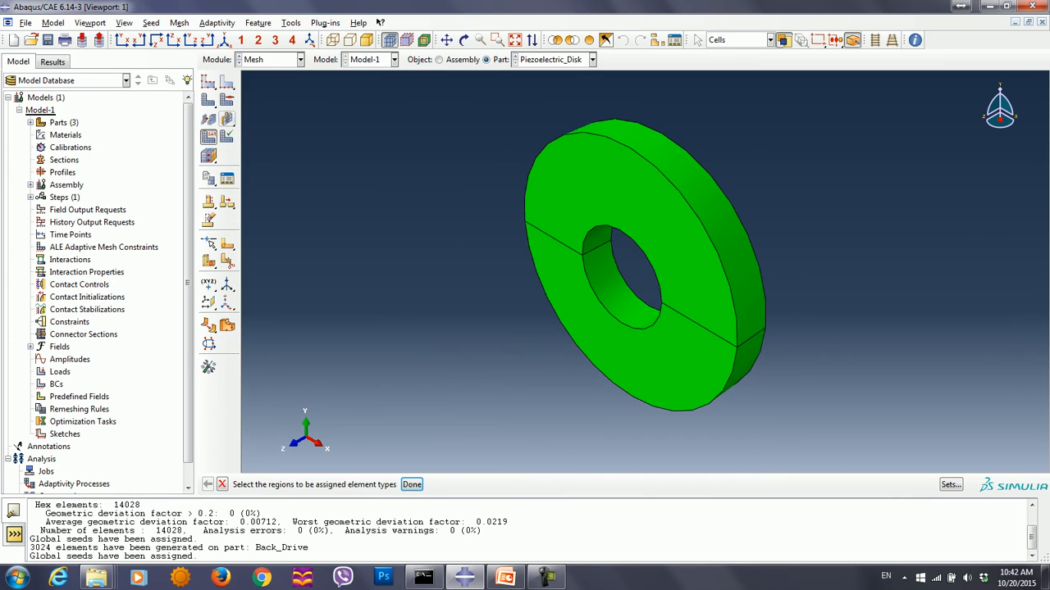
{"action": "left_click", "coordinate": [208, 100]}
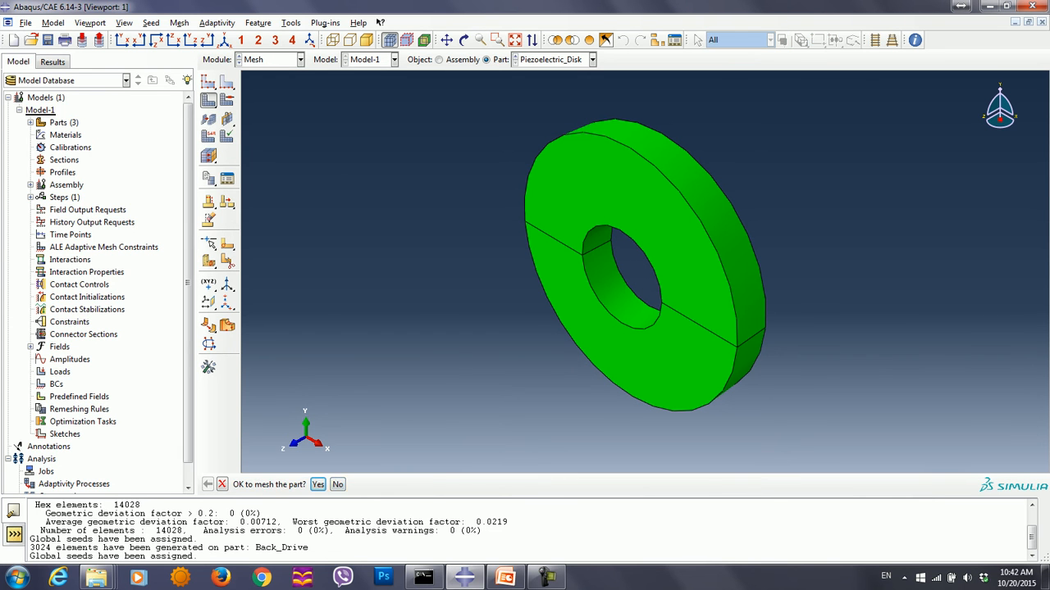
{"action": "left_click", "coordinate": [318, 485]}
- Switch to the Part module and create a 3D deformable solid extrusion part named Electrode
{"action": "left_click", "coordinate": [270, 59]}
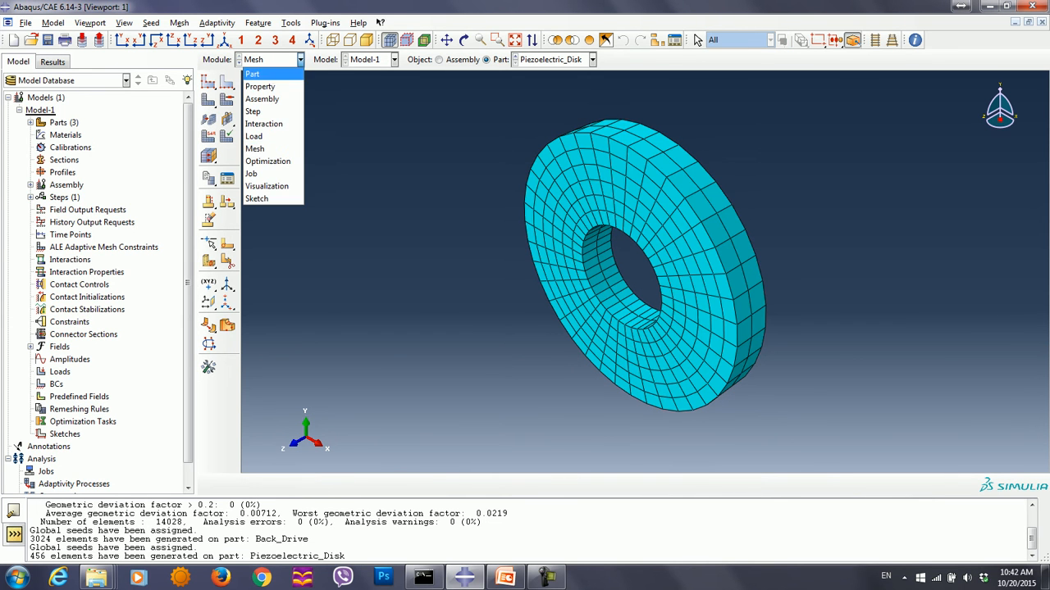
{"action": "left_click", "coordinate": [262, 74]}
{"action": "left_click", "coordinate": [209, 82]}
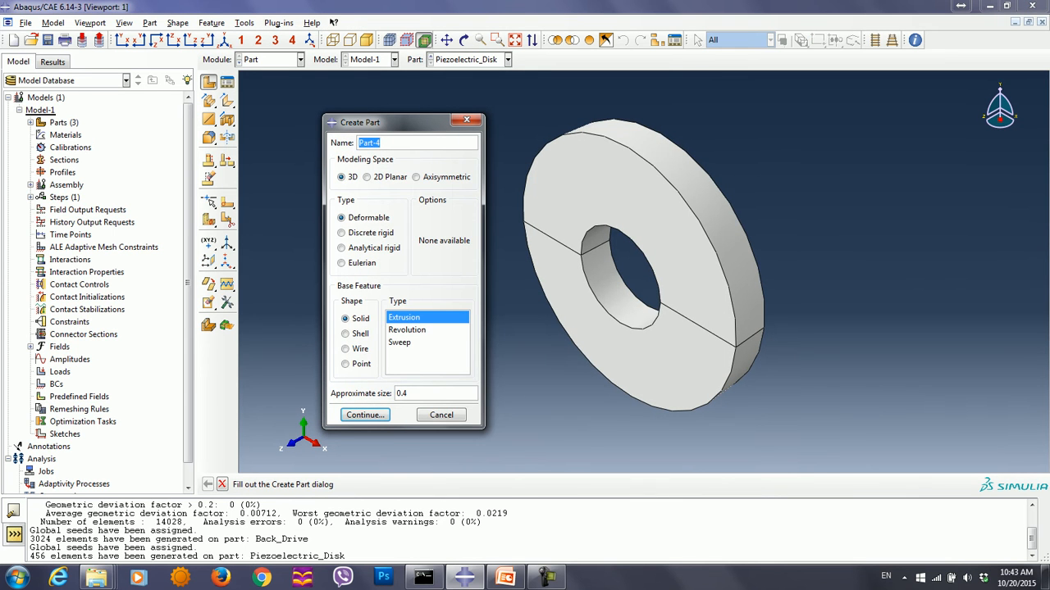
{"action": "type", "text": "Electrode"}
{"action": "left_click", "coordinate": [365, 415]}
- Sketch the electrode section as two concentric circles centred at 0,0 with perimeter points at .0085,0 and .0225,0
{"action": "left_click", "coordinate": [208, 101]}
{"action": "type", "text": "0,0"}
{"action": "key", "text": "Return"}
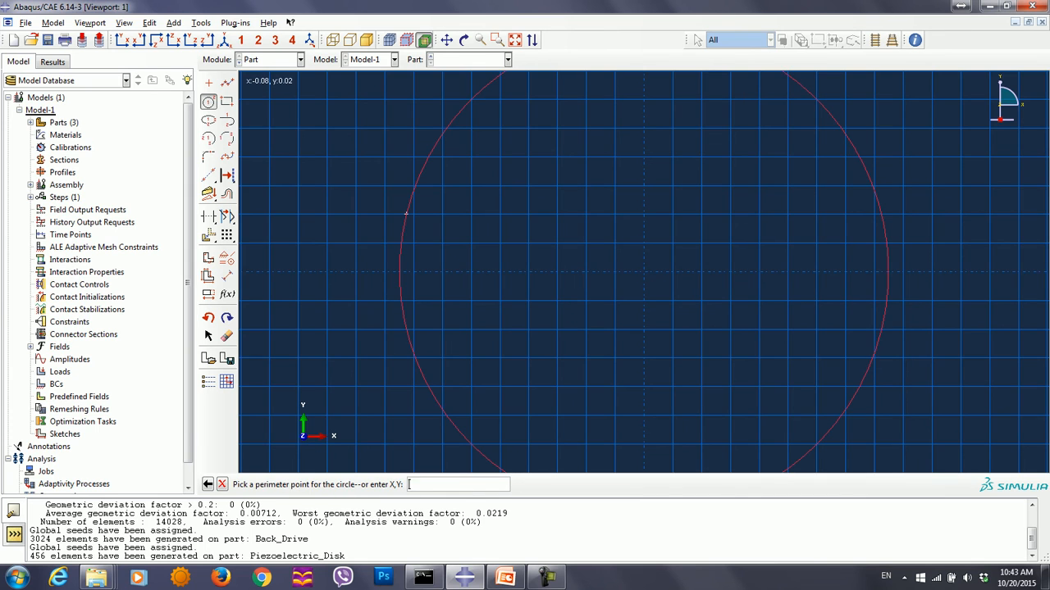
{"action": "type", "text": ".08"}
{"action": "key", "text": "BackSpace"}
{"action": "type", "text": "085,0"}
{"action": "key", "text": "Return"}
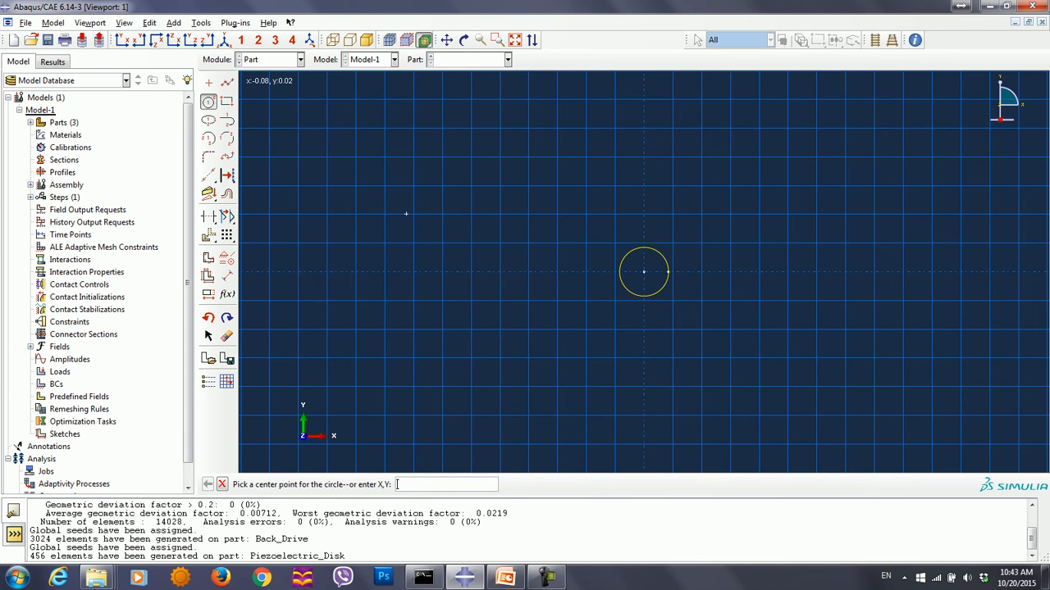
{"action": "type", "text": "0,0"}
{"action": "key", "text": "Return"}
{"action": "type", "text": ".02"}
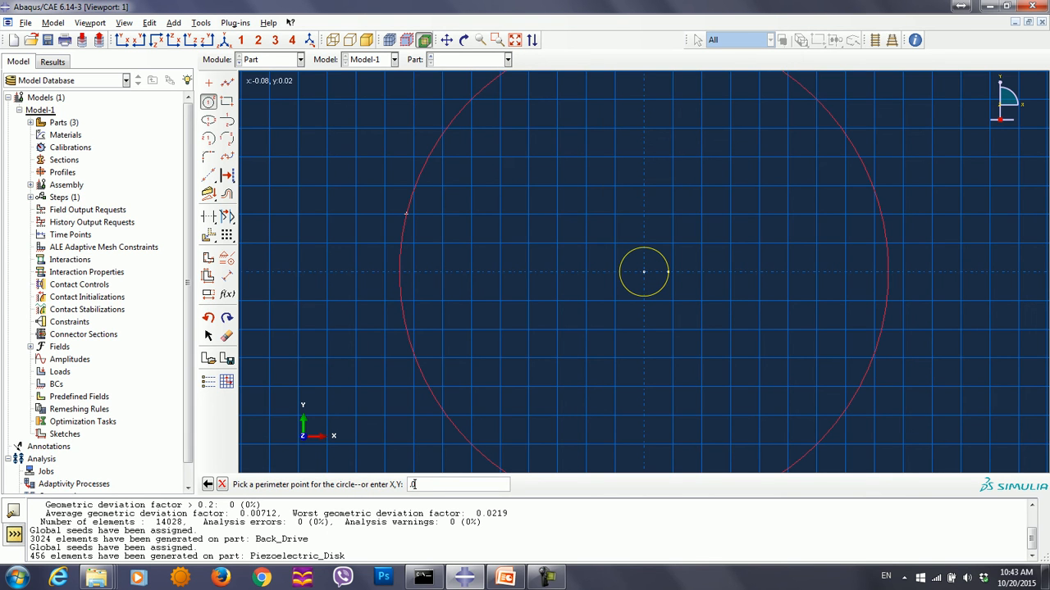
{"action": "type", "text": "25,0"}
{"action": "key", "text": "Return"}
{"action": "key", "text": "Escape"}
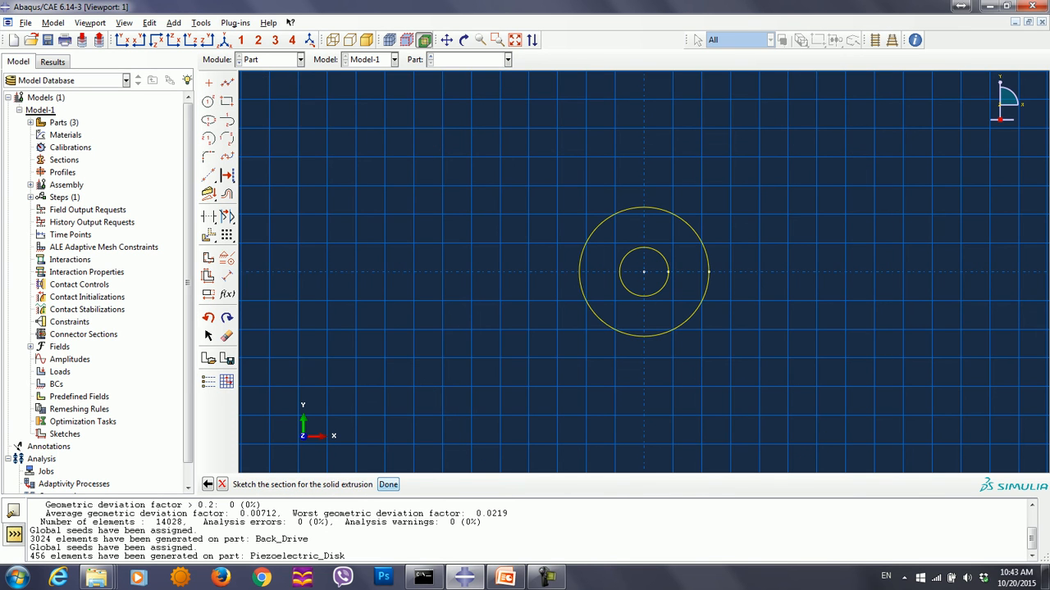
- Finish the electrode sketch and extrude the ring section to a depth of .0006
{"action": "key", "text": "Return"}
{"action": "type", "text": ".0006"}
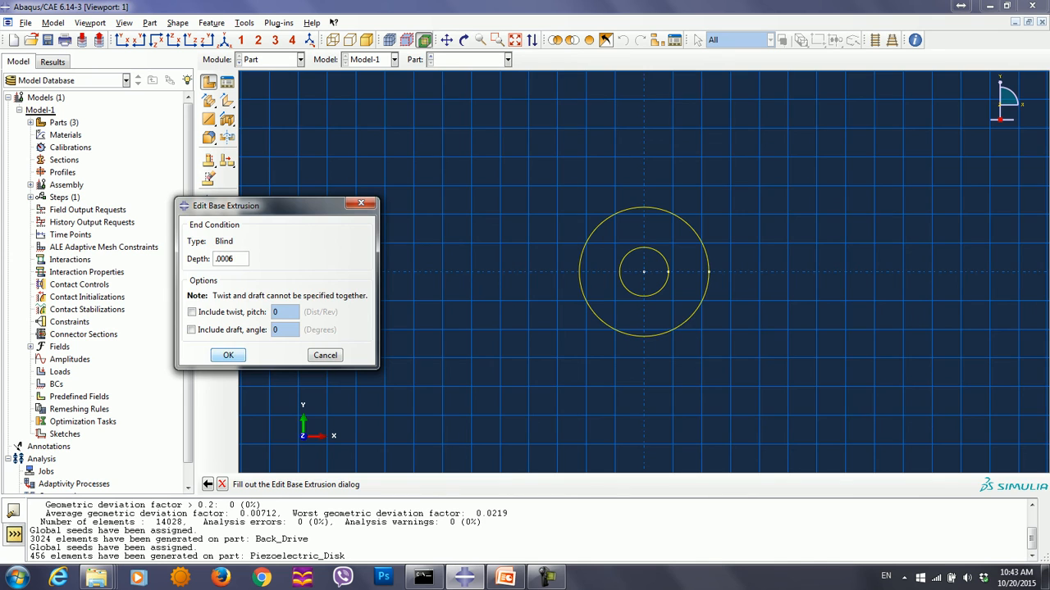
{"action": "key", "text": "Return"}
- Partition the Electrode cell with a three-point cutting plane through an inner rim point and the front and rear centre points
{"action": "left_click", "coordinate": [279, 59]}
{"action": "left_click", "coordinate": [245, 22]}
{"action": "left_click", "coordinate": [244, 22]}
{"action": "left_click", "coordinate": [263, 101]}
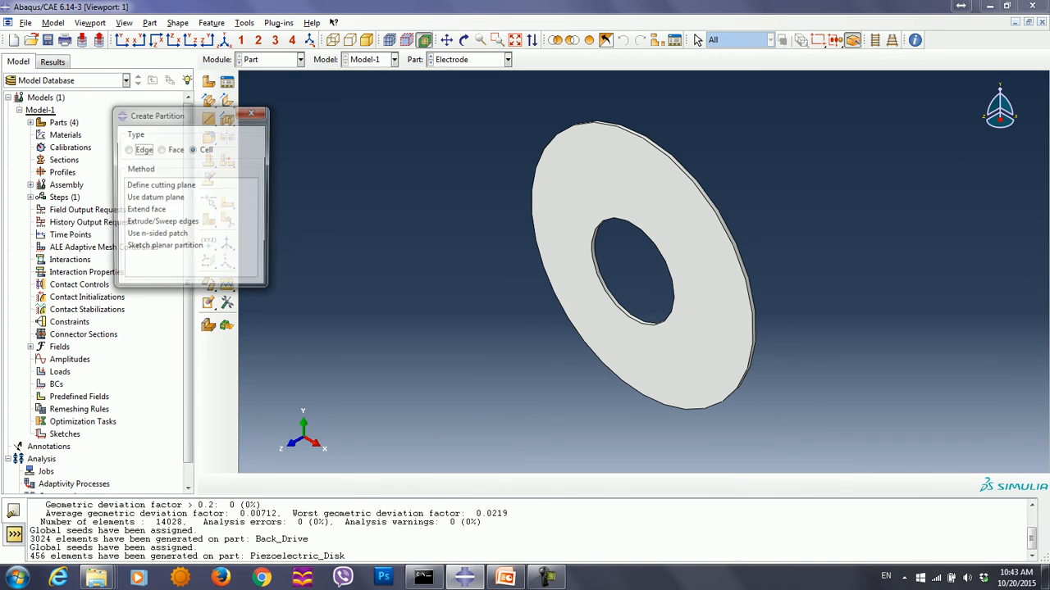
{"action": "left_click", "coordinate": [160, 185]}
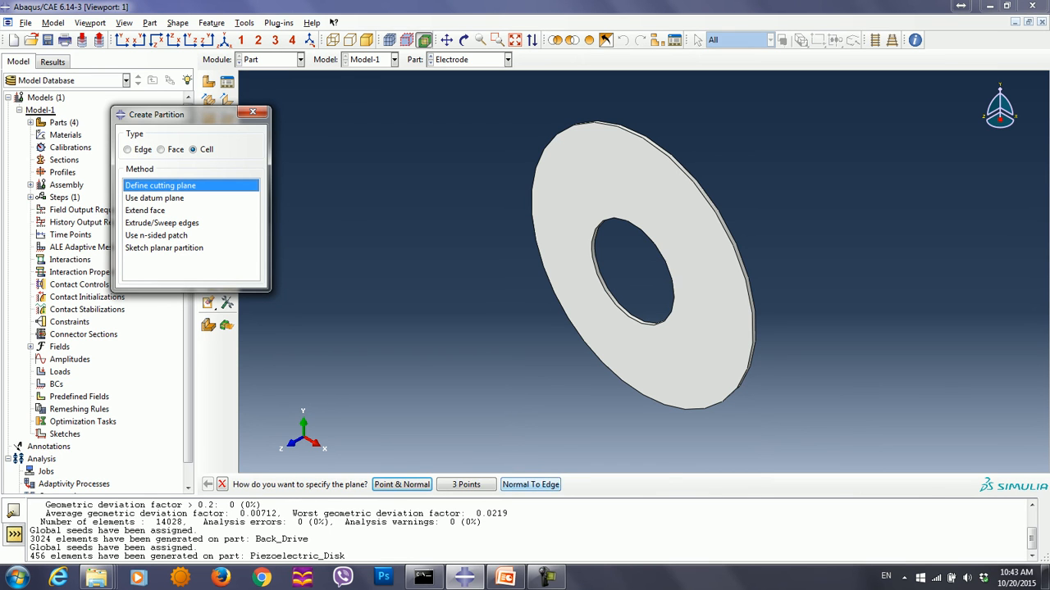
{"action": "left_click", "coordinate": [466, 485]}
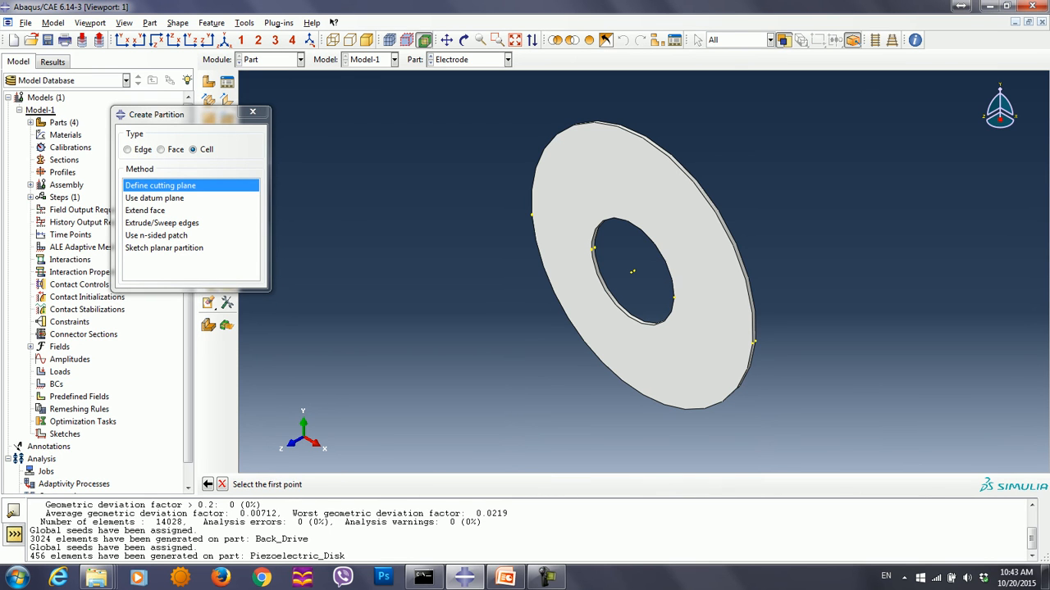
{"action": "left_click", "coordinate": [593, 249]}
{"action": "left_click", "coordinate": [632, 271]}
{"action": "left_click", "coordinate": [634, 271]}
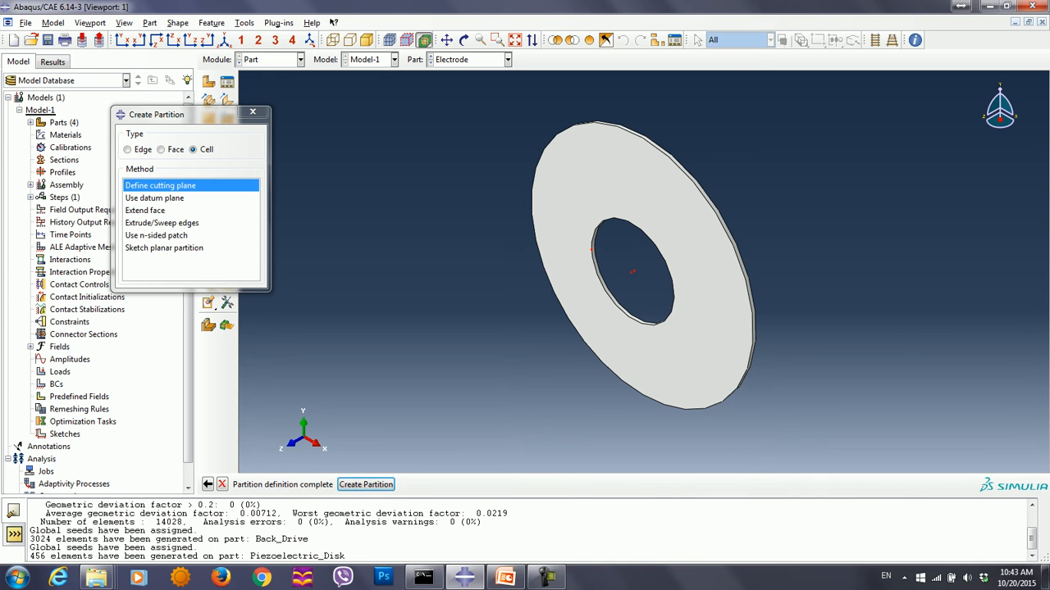
{"action": "left_click", "coordinate": [366, 485]}
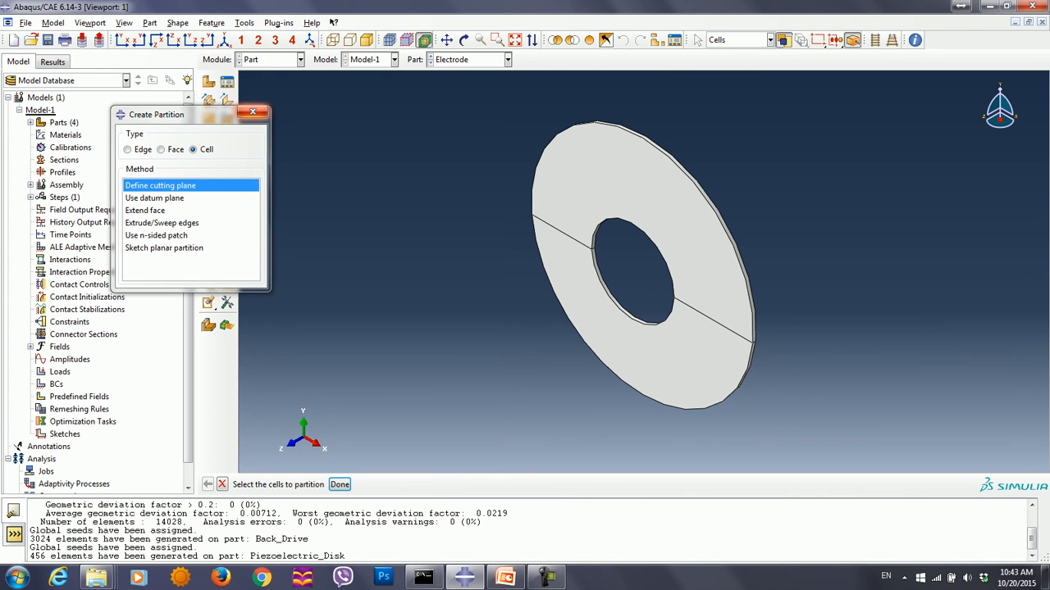
- Switch to the Mesh module and assign the whole Electrode linear 3D Stress hex elements without reduced integration
{"action": "left_click", "coordinate": [253, 112]}
{"action": "left_click", "coordinate": [300, 59]}
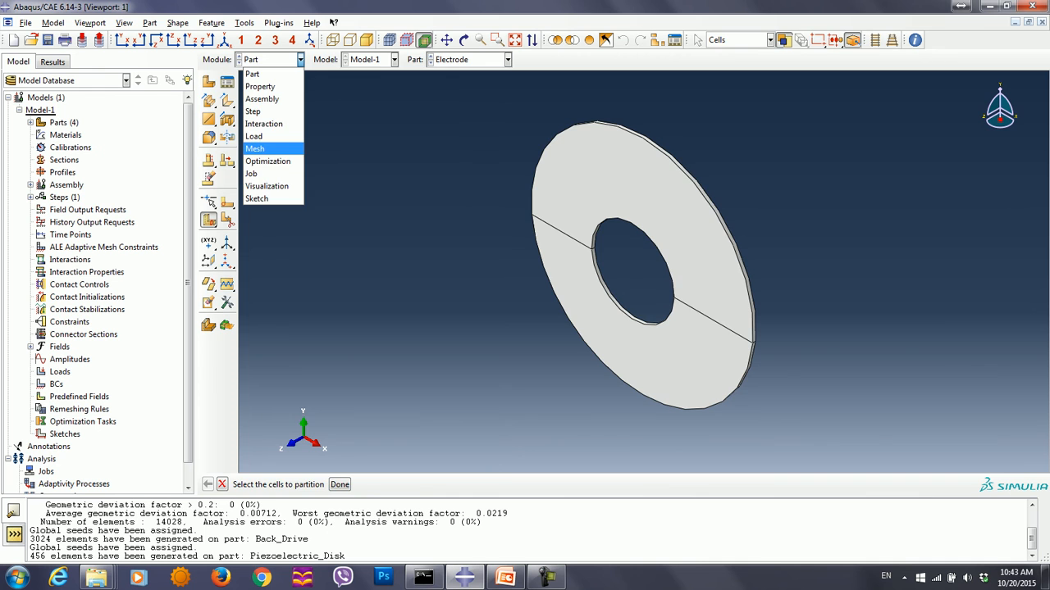
{"action": "left_click", "coordinate": [259, 149]}
{"action": "left_click_drag", "start_coordinate": [519, 114], "coordinate": [784, 458]}
{"action": "left_click", "coordinate": [411, 484]}
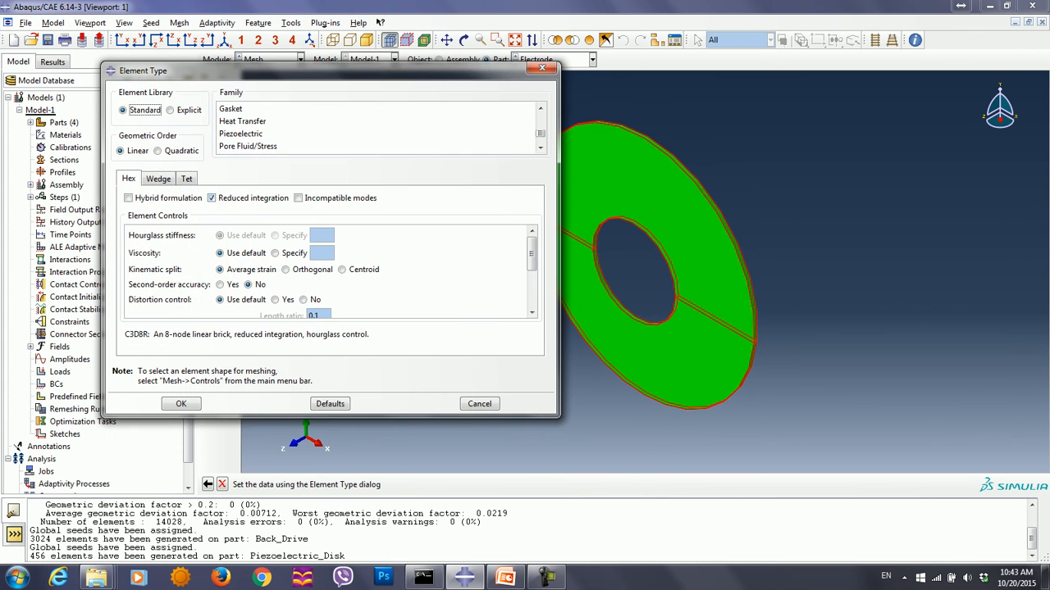
{"action": "left_click", "coordinate": [212, 197]}
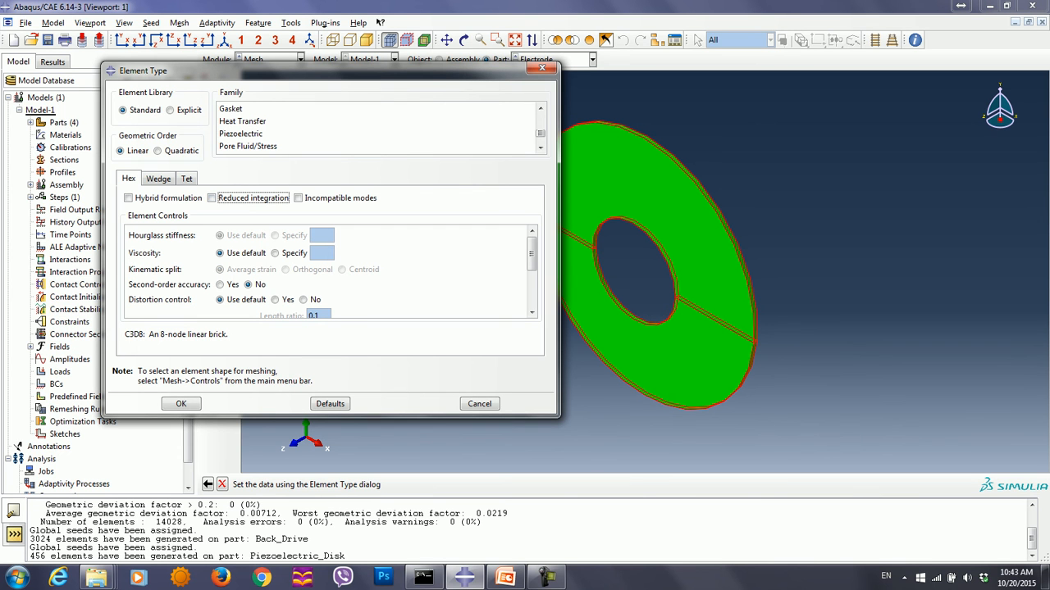
{"action": "left_click_drag", "start_coordinate": [540, 134], "coordinate": [540, 117]}
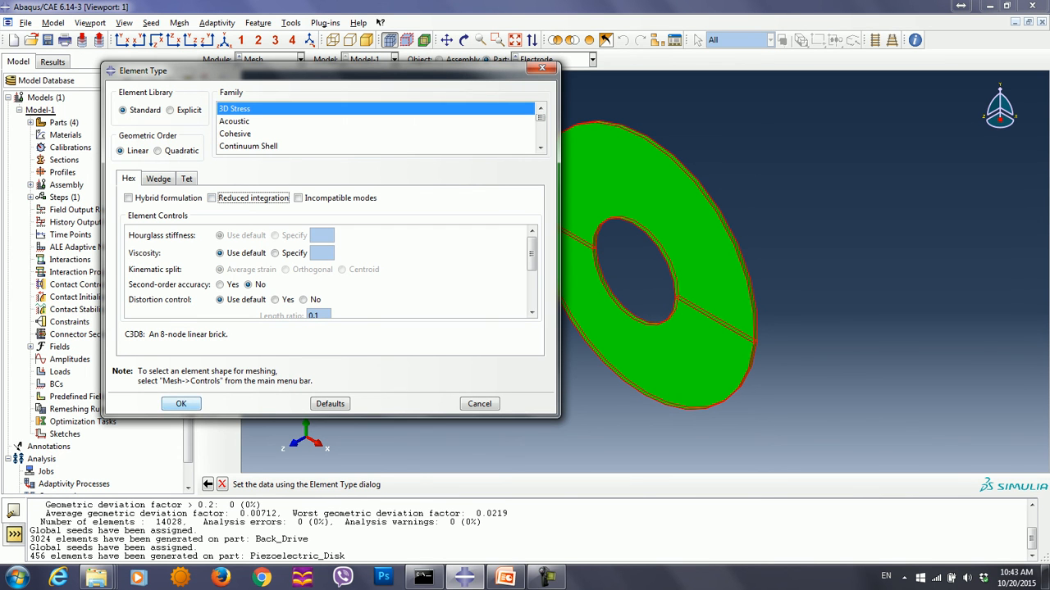
{"action": "left_click", "coordinate": [181, 404]}
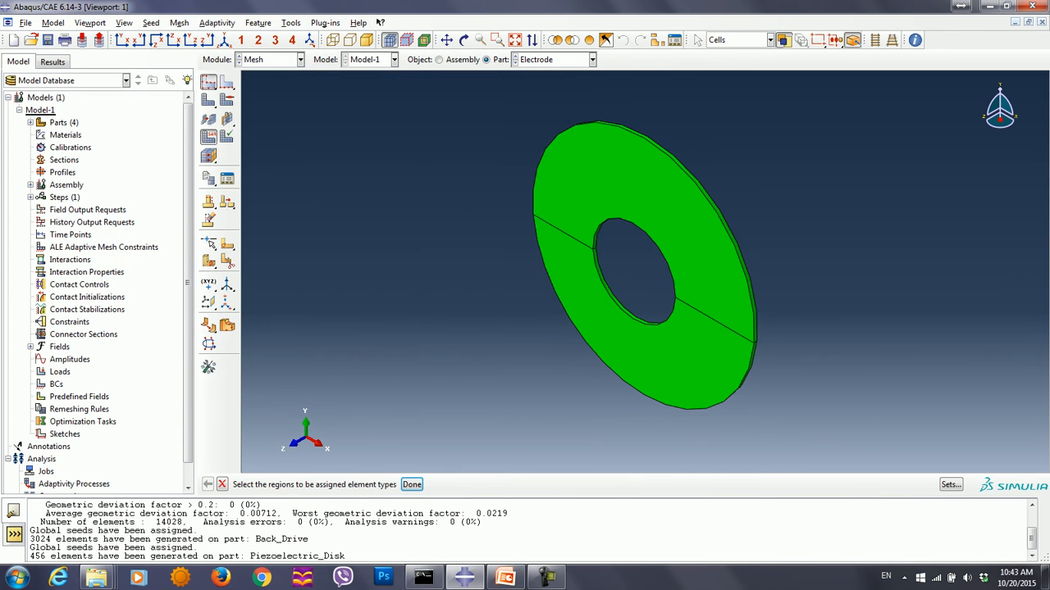
- Seed the Electrode with an approximate global size of 0.0025 and mesh the part
{"action": "left_click", "coordinate": [208, 82]}
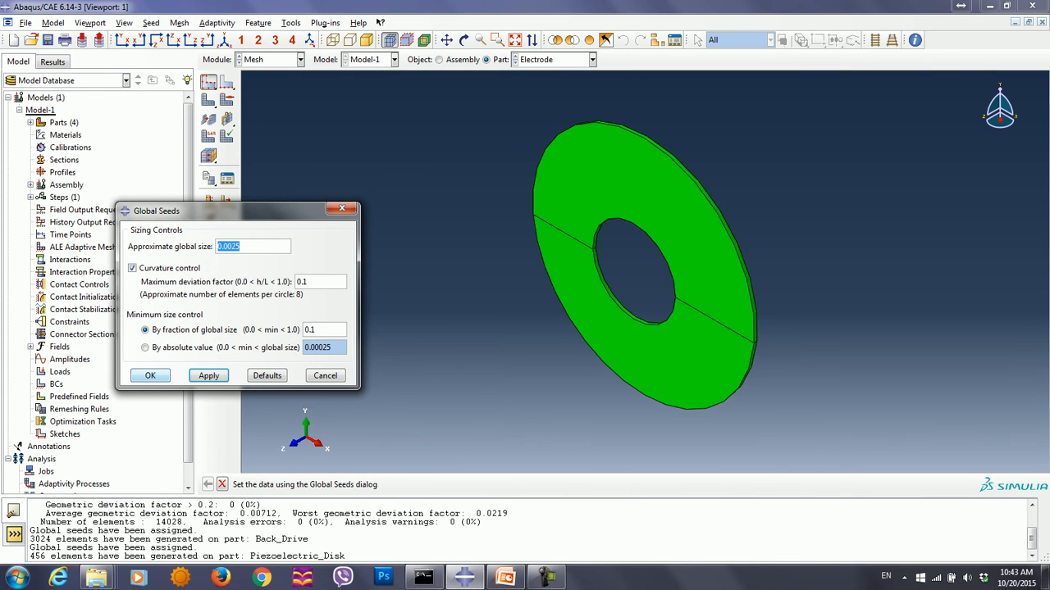
{"action": "left_click", "coordinate": [150, 374]}
{"action": "left_click", "coordinate": [317, 484]}
- Return to the Part module and create a 3D deformable solid revolution part named Bolt with approximate size 0.5
{"action": "left_click", "coordinate": [271, 59]}
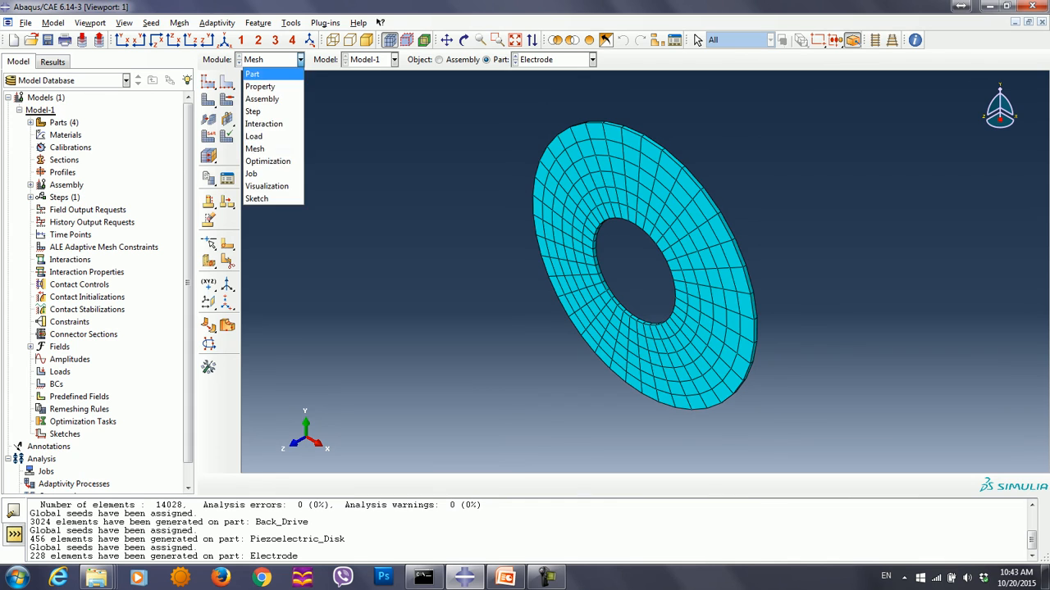
{"action": "left_click", "coordinate": [250, 74]}
{"action": "left_click", "coordinate": [208, 82]}
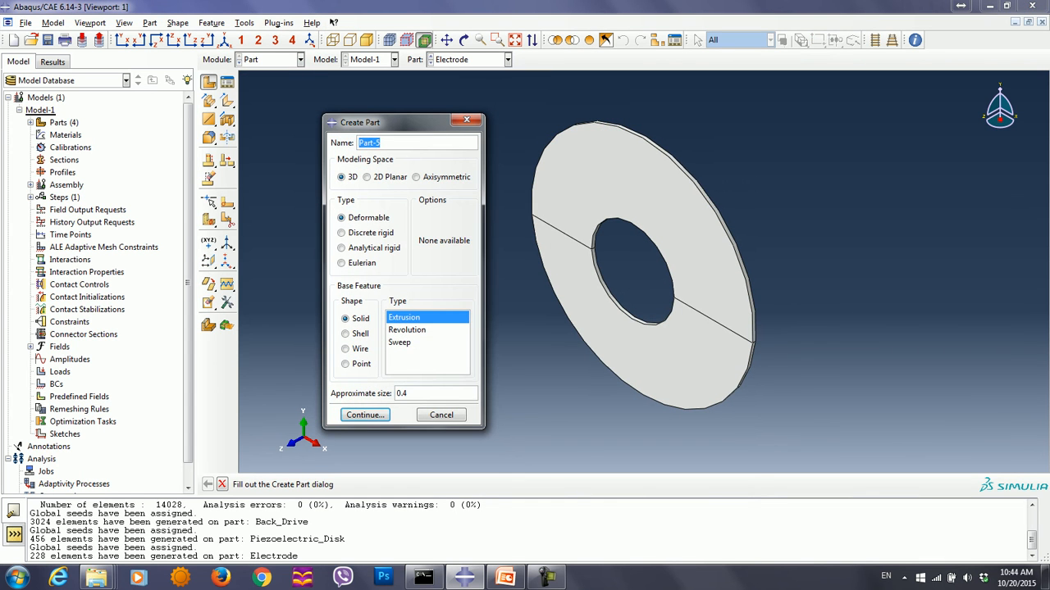
{"action": "type", "text": "Bolt"}
{"action": "left_click", "coordinate": [408, 329]}
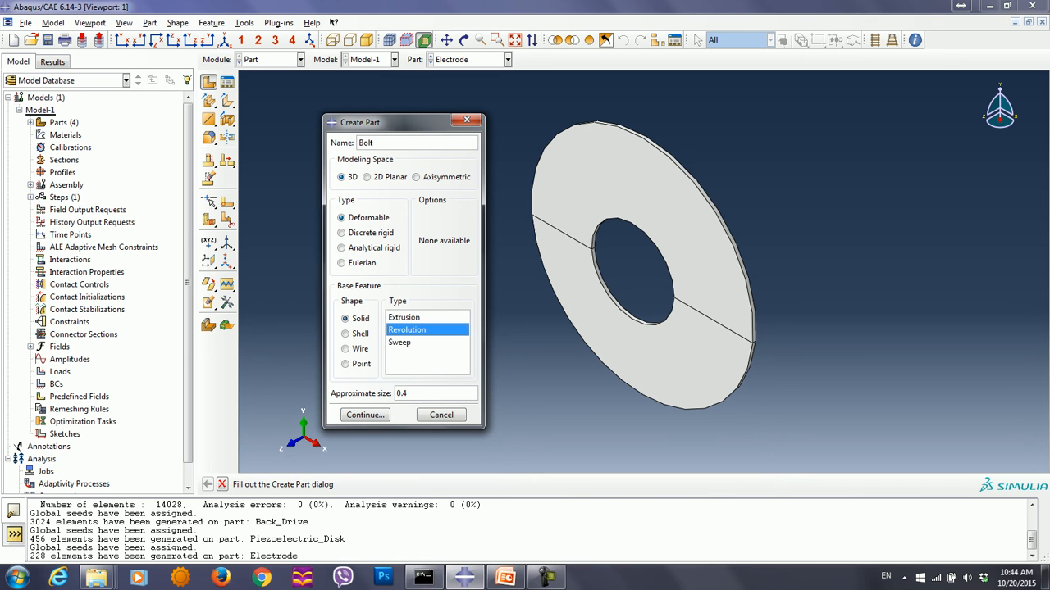
{"action": "left_click", "coordinate": [418, 394]}
{"action": "key", "text": "BackSpace"}
{"action": "type", "text": "5"}
{"action": "left_click", "coordinate": [365, 415]}
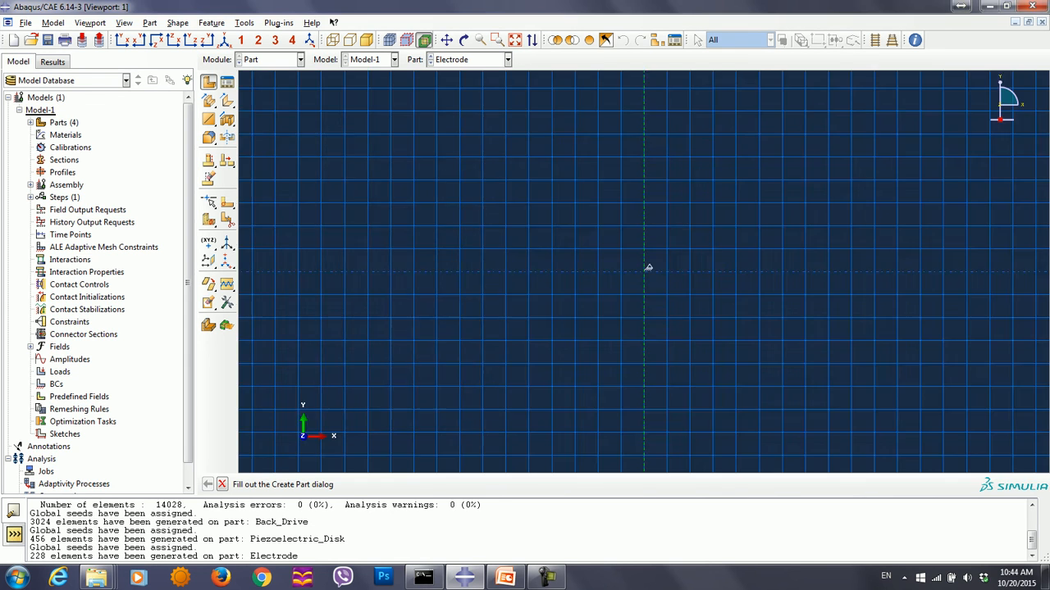
- Start the bolt profile with connected lines from 0,0 to .012,0 and up to .012,.01
{"action": "left_click", "coordinate": [226, 83]}
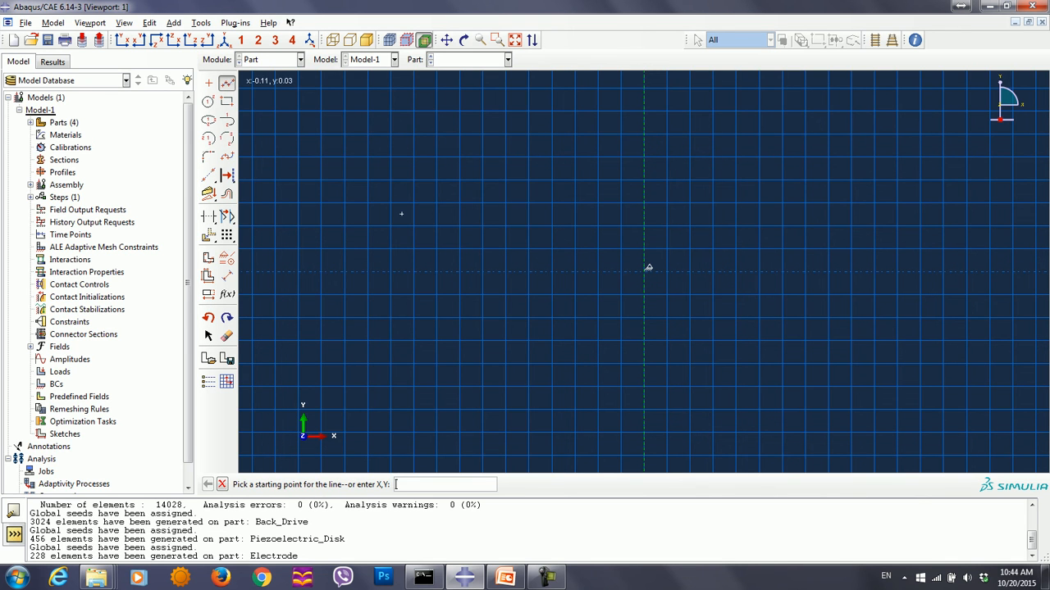
{"action": "type", "text": "0,0"}
{"action": "key", "text": "Return"}
{"action": "type", "text": "."}
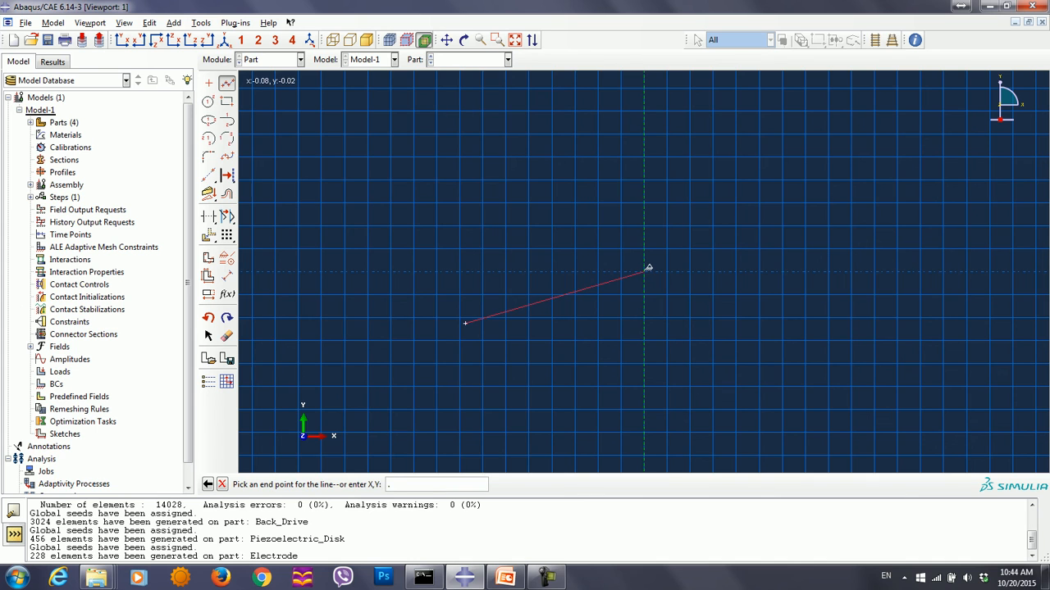
{"action": "type", "text": "012,0"}
{"action": "key", "text": "Return"}
{"action": "type", "text": ".012,.01"}
{"action": "key", "text": "Return"}
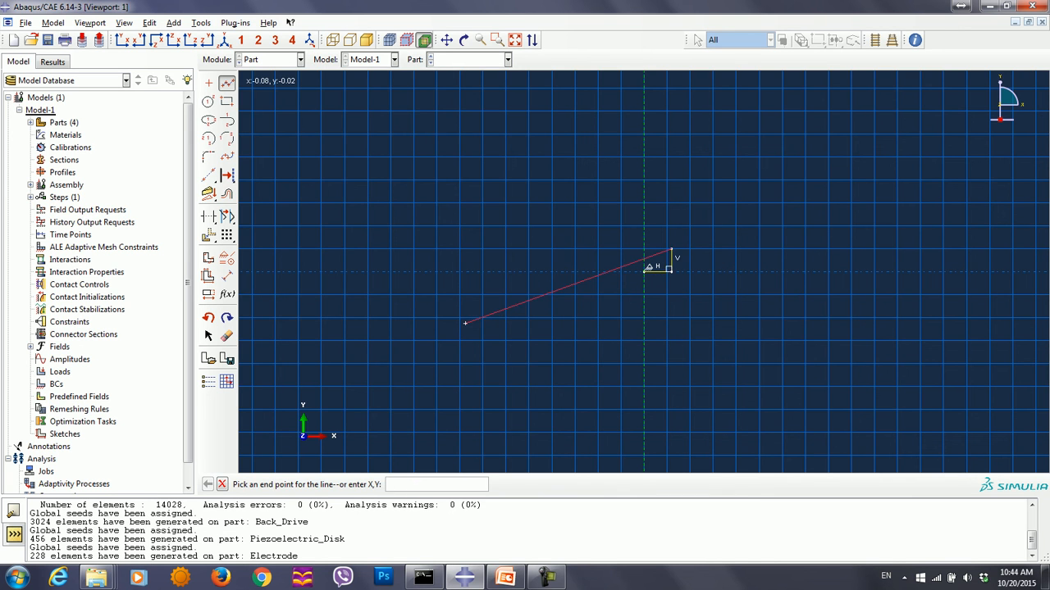
- Continue the bolt profile around the flange through .018,.01 and .018,.012 to .007,.012
{"action": "type", "text": ".018,.012"}
{"action": "key", "text": "BackSpace"}
{"action": "key", "text": "Return"}
{"action": "type", "text": ".018,.012"}
{"action": "key", "text": "Return"}
{"action": "type", "text": ".007,.012"}
{"action": "key", "text": "Return"}
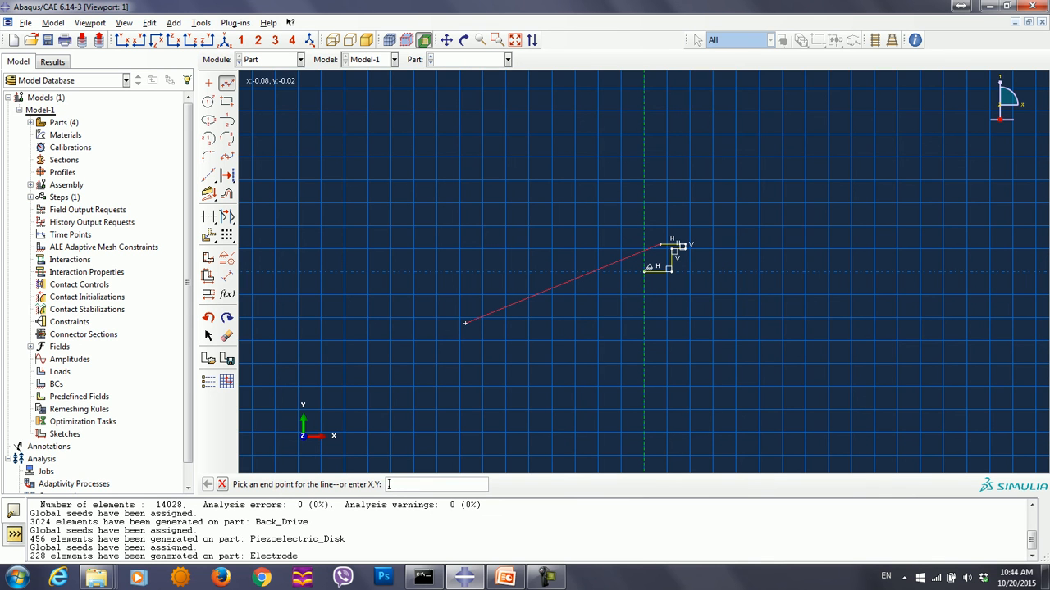
- Draw the shank lines through .007,.0758 and 0,.0758, and close the bolt profile at 0,0
{"action": "type", "text": ".007,.0758"}
{"action": "key", "text": "Return"}
{"action": "type", "text": "0,0"}
{"action": "key", "text": "BackSpace"}
{"action": "type", "text": ".0758"}
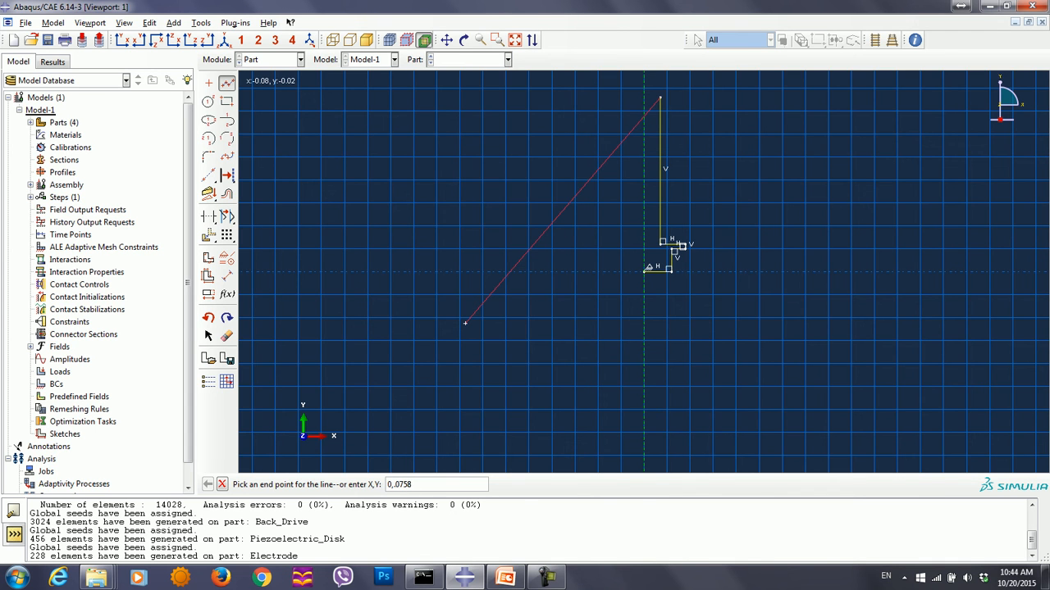
{"action": "key", "text": "Return"}
{"action": "type", "text": "0,0"}
{"action": "key", "text": "Return"}
{"action": "key", "text": "Escape"}
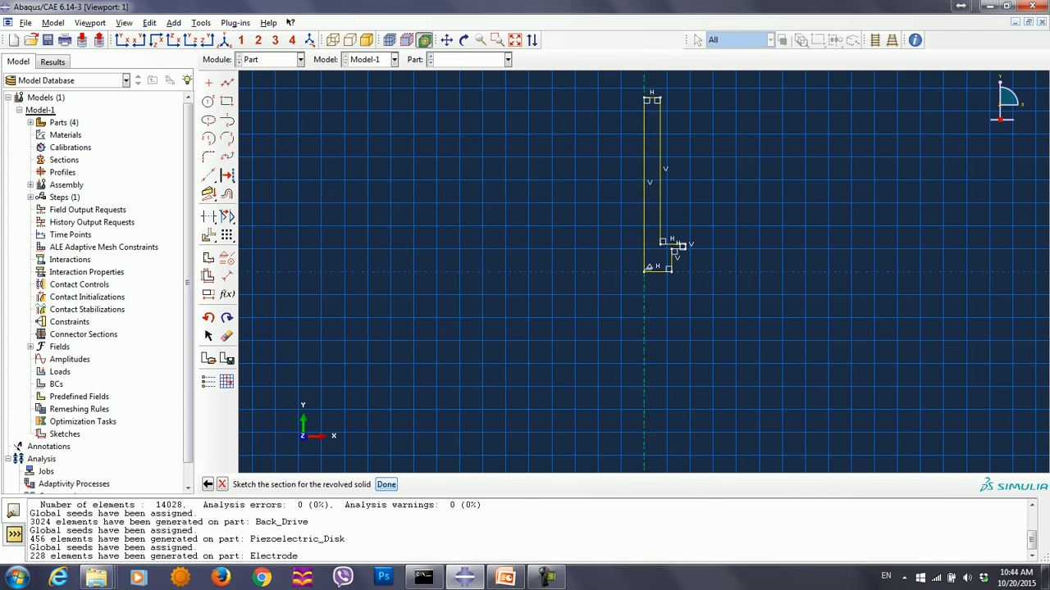
- Finish the bolt sketch and revolve the profile through 360 degrees
{"action": "key", "text": "Return"}
{"action": "type", "text": "360"}
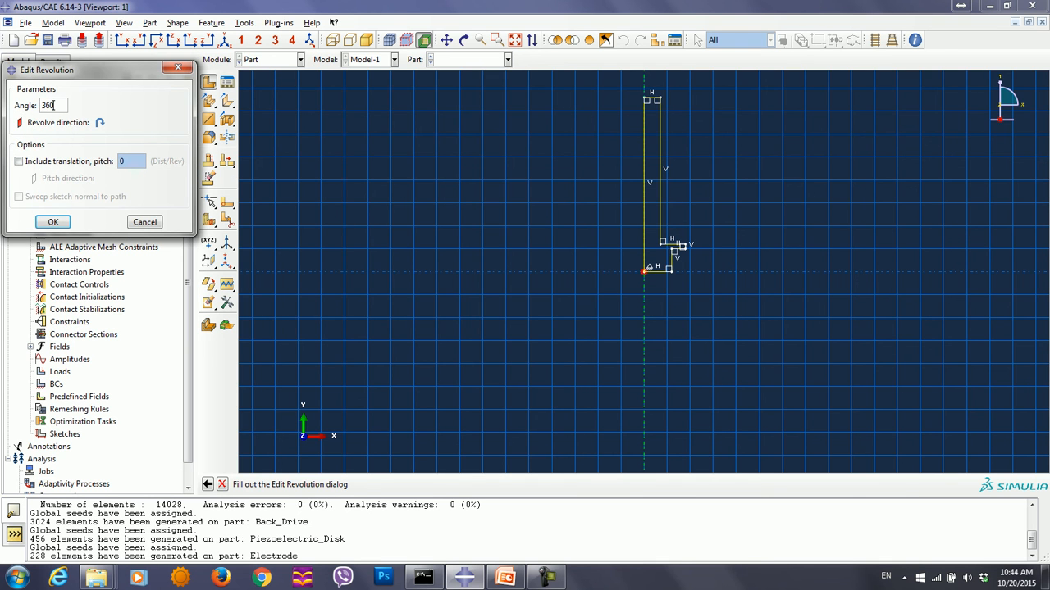
{"action": "key", "text": "Return"}
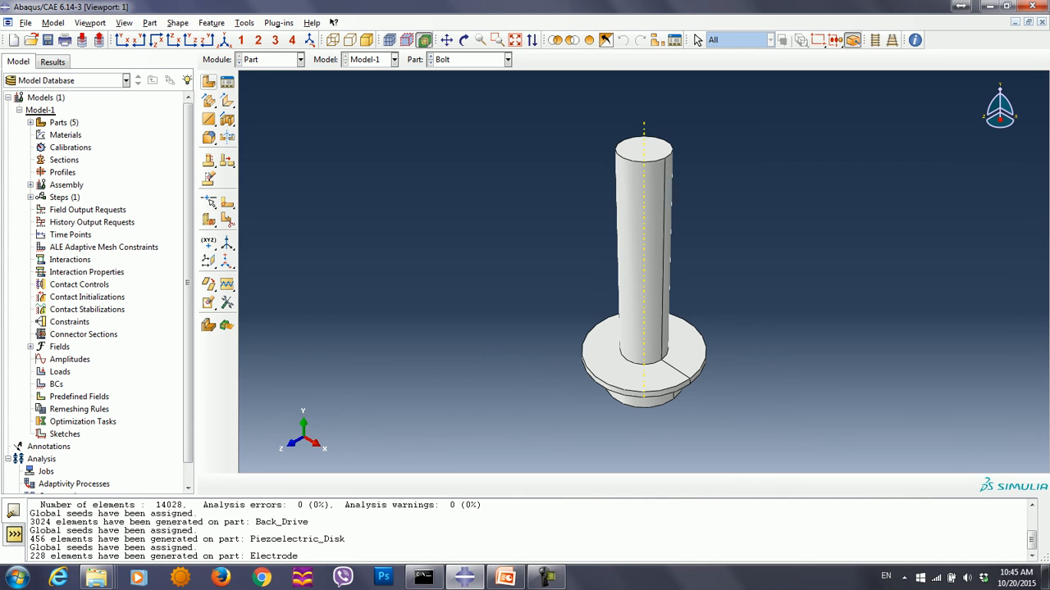
- Partition the Bolt cell by extruding the circular edge at the shank's base along the shank's straight edge
{"action": "left_click", "coordinate": [244, 22]}
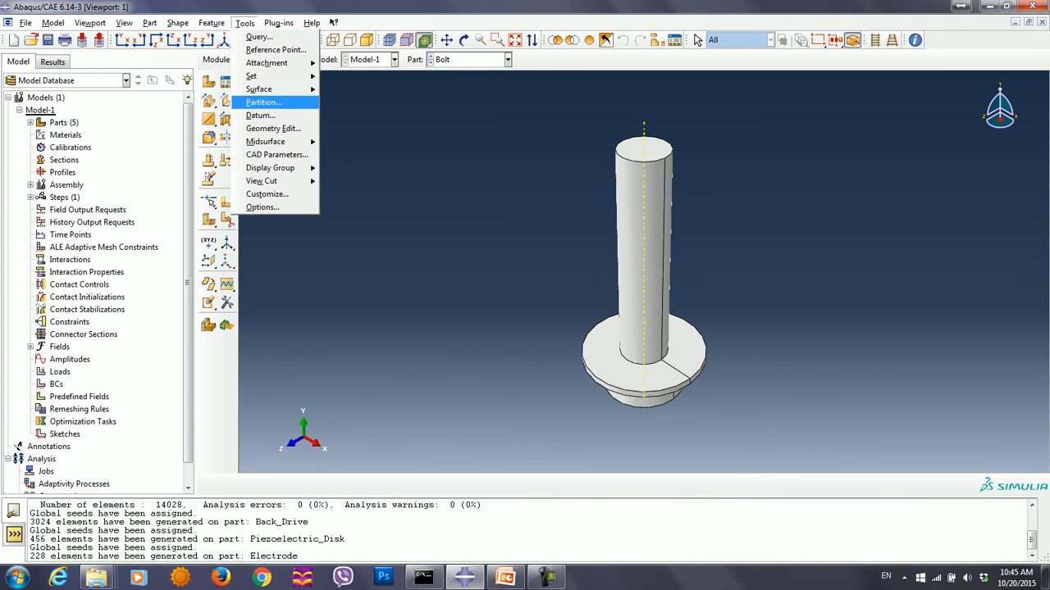
{"action": "left_click", "coordinate": [263, 101]}
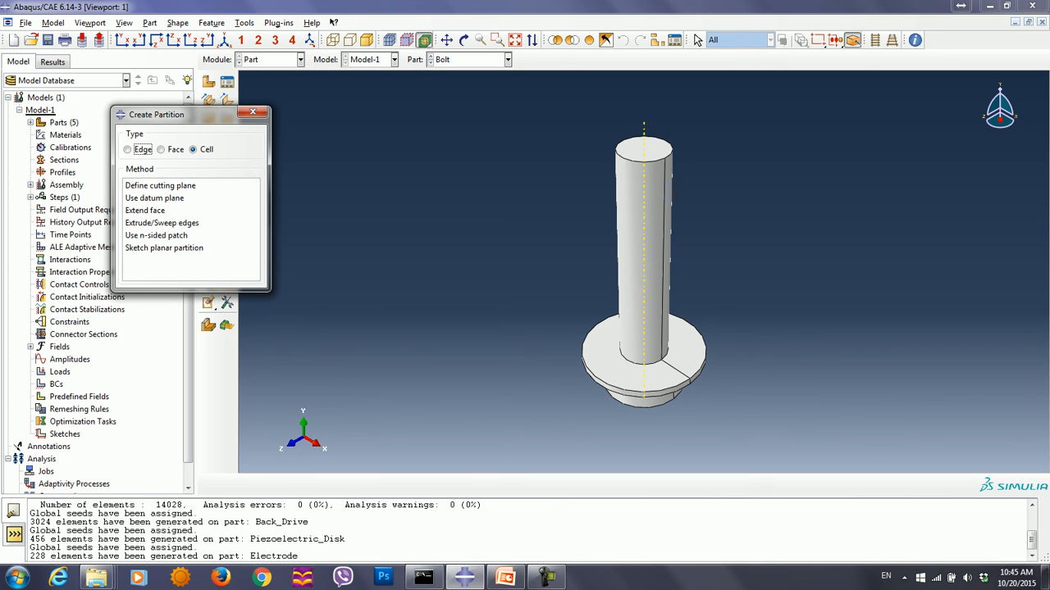
{"action": "left_click", "coordinate": [169, 185]}
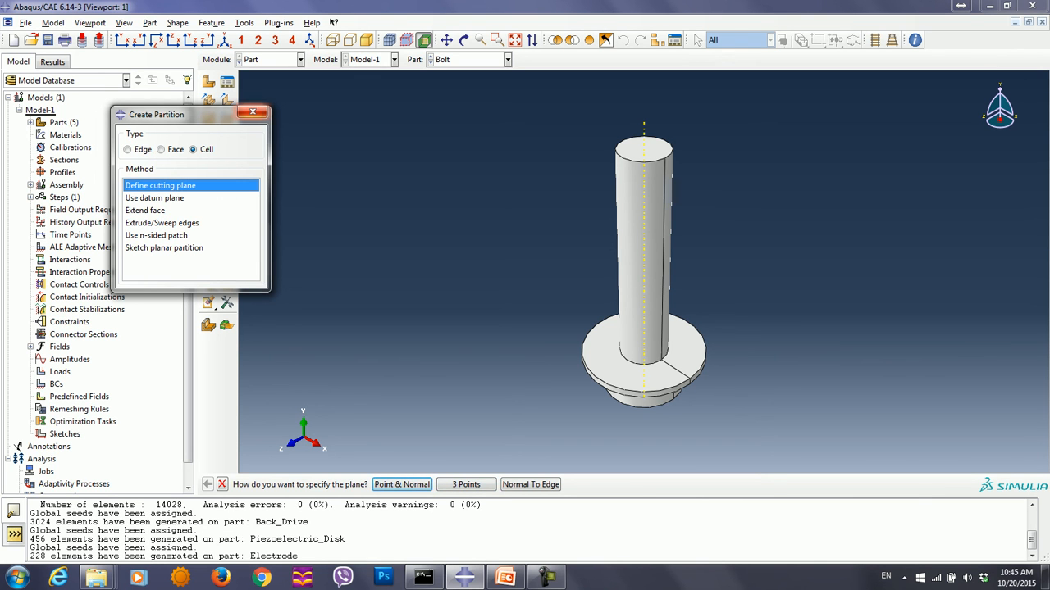
{"action": "left_click", "coordinate": [163, 223]}
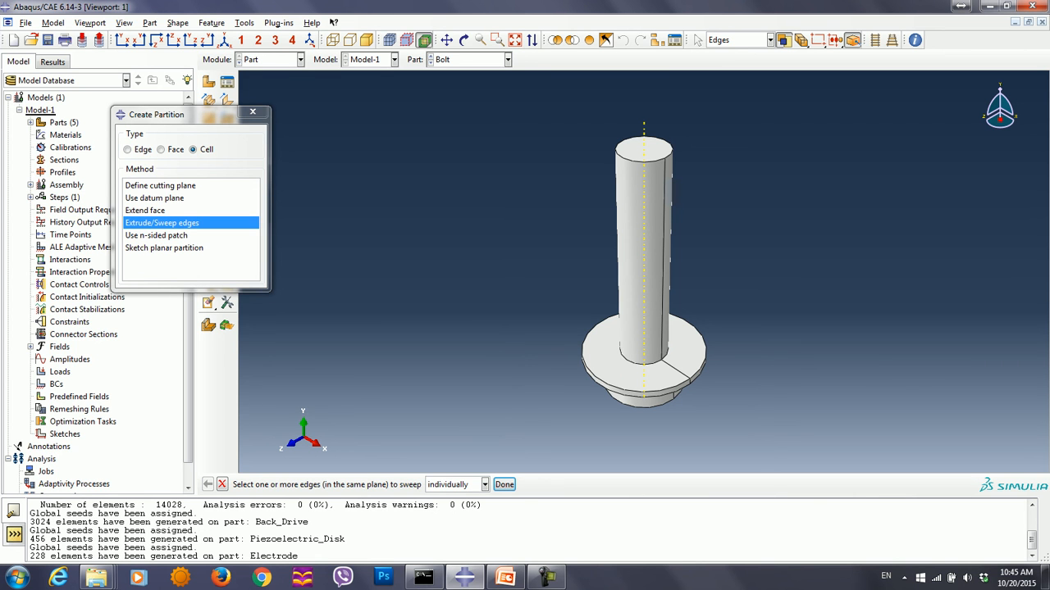
{"action": "left_click", "coordinate": [645, 364]}
{"action": "left_click", "coordinate": [505, 485]}
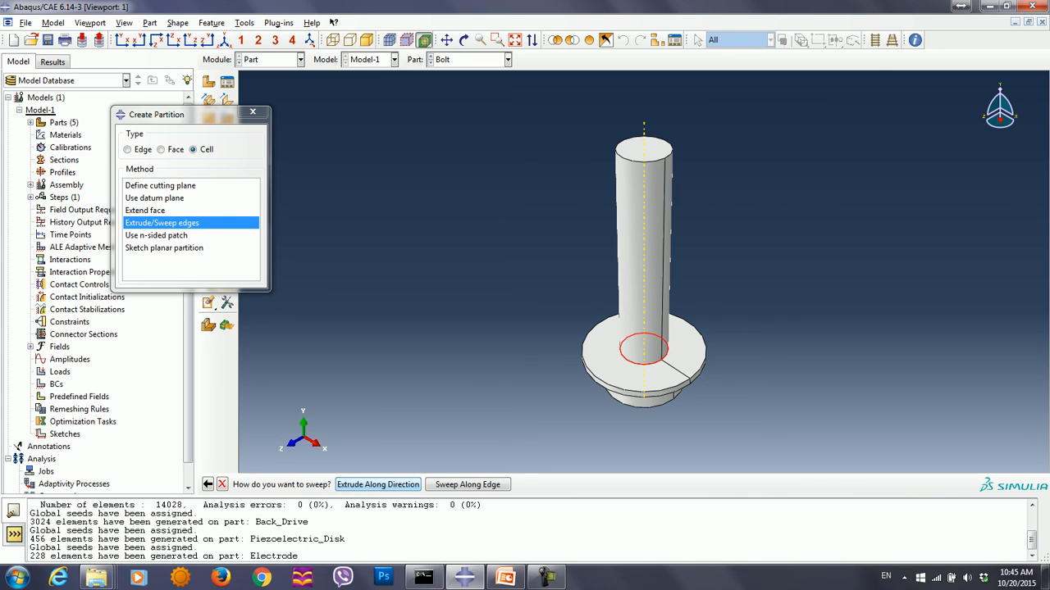
{"action": "key", "text": "Return"}
{"action": "left_click", "coordinate": [663, 264]}
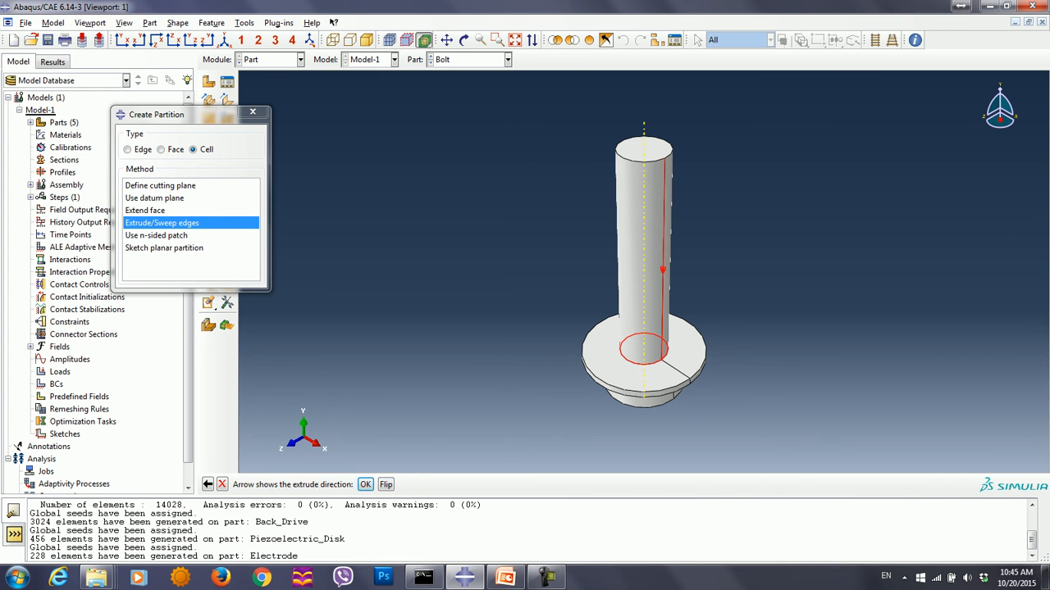
{"action": "left_click", "coordinate": [365, 485]}
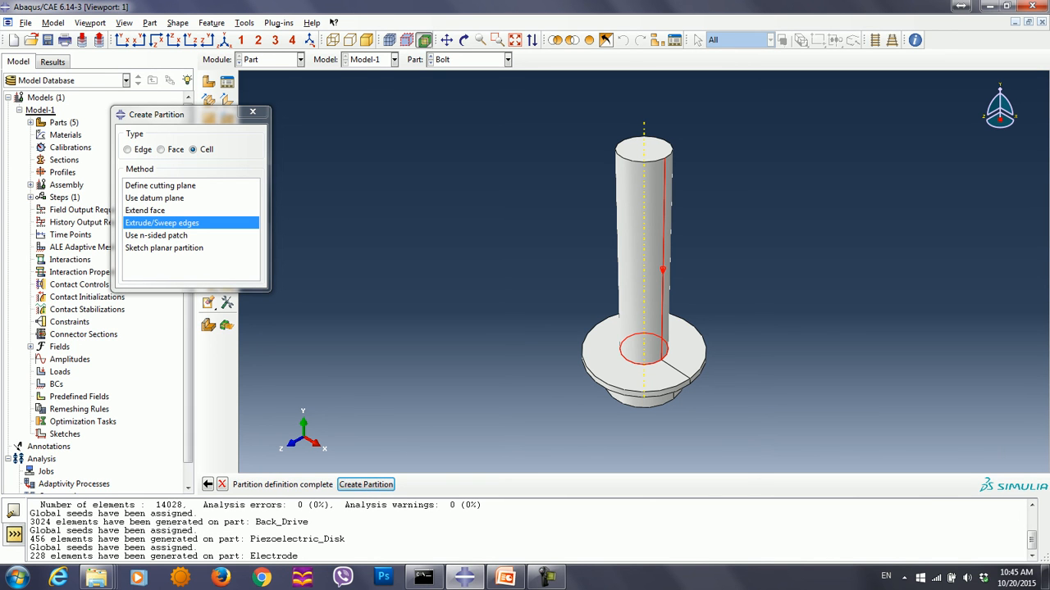
{"action": "left_click", "coordinate": [365, 485]}
- Partition all Bolt cells by extruding the circular edge where the head meets the flange along the shank's straight edge
{"action": "left_click_drag", "start_coordinate": [627, 390], "coordinate": [652, 321], "text": "ctrl+alt"}
{"action": "left_click", "coordinate": [163, 223]}
{"action": "left_click_drag", "start_coordinate": [493, 325], "coordinate": [804, 472]}
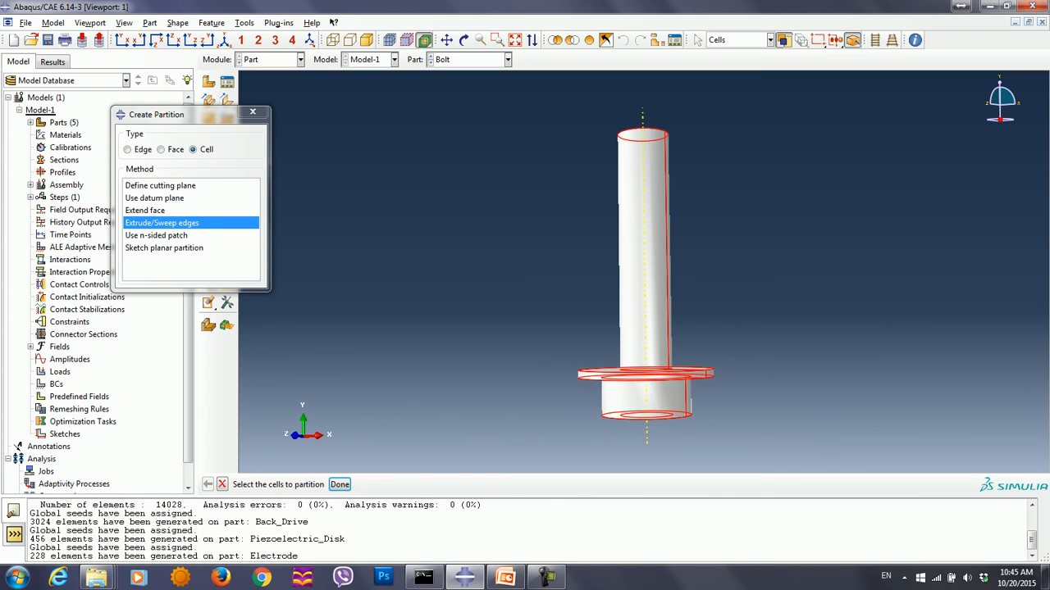
{"action": "left_click", "coordinate": [340, 485]}
{"action": "left_click_drag", "start_coordinate": [633, 328], "coordinate": [643, 244], "text": "ctrl+alt"}
{"action": "left_click", "coordinate": [645, 314]}
{"action": "left_click", "coordinate": [504, 485]}
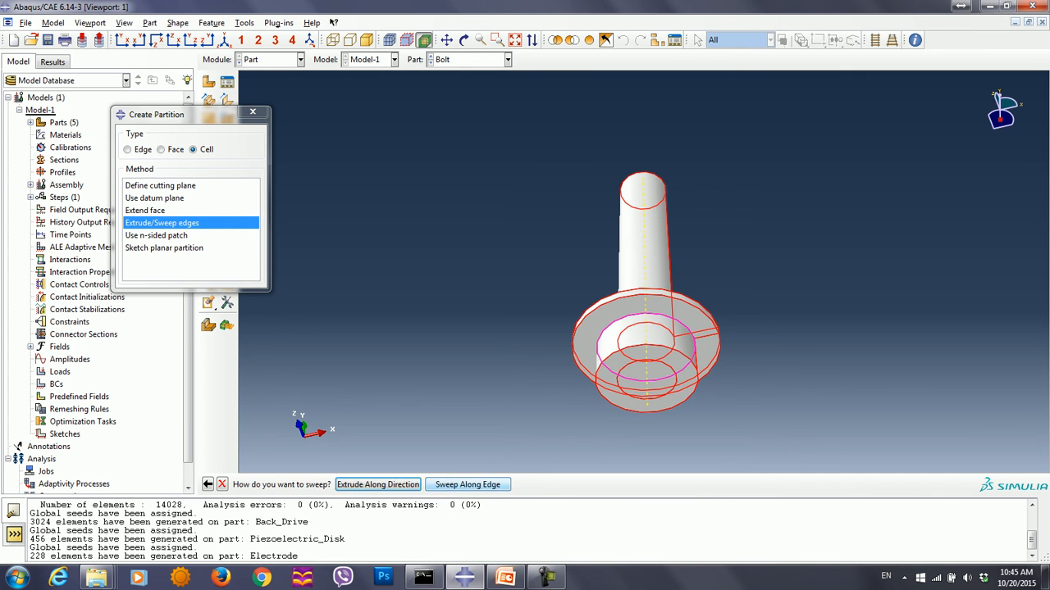
{"action": "left_click", "coordinate": [377, 485]}
{"action": "left_click_drag", "start_coordinate": [682, 275], "coordinate": [626, 265], "text": "ctrl+alt"}
{"action": "left_click", "coordinate": [669, 266]}
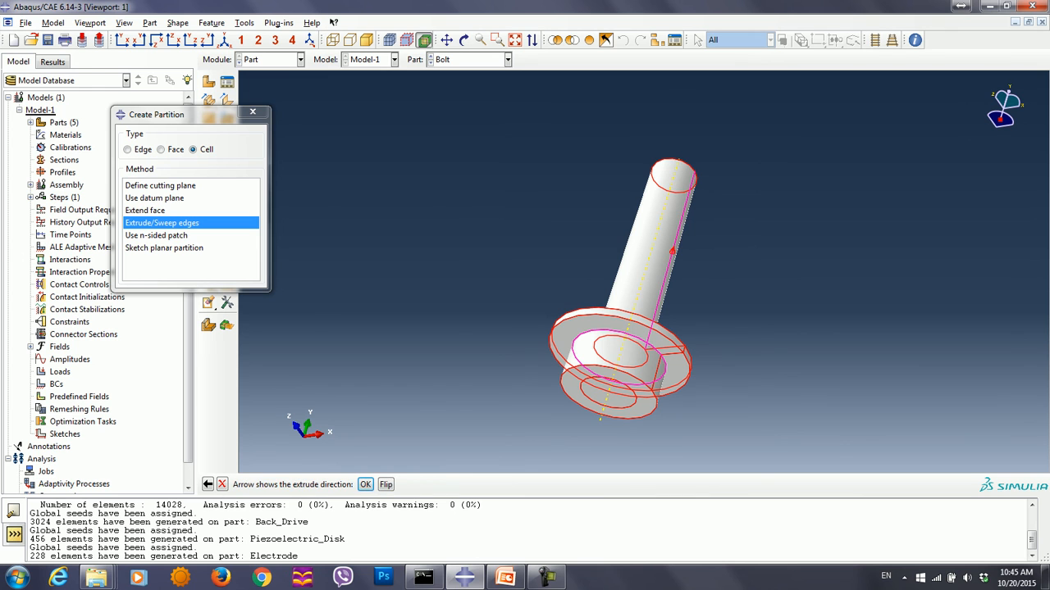
{"action": "left_click", "coordinate": [365, 484]}
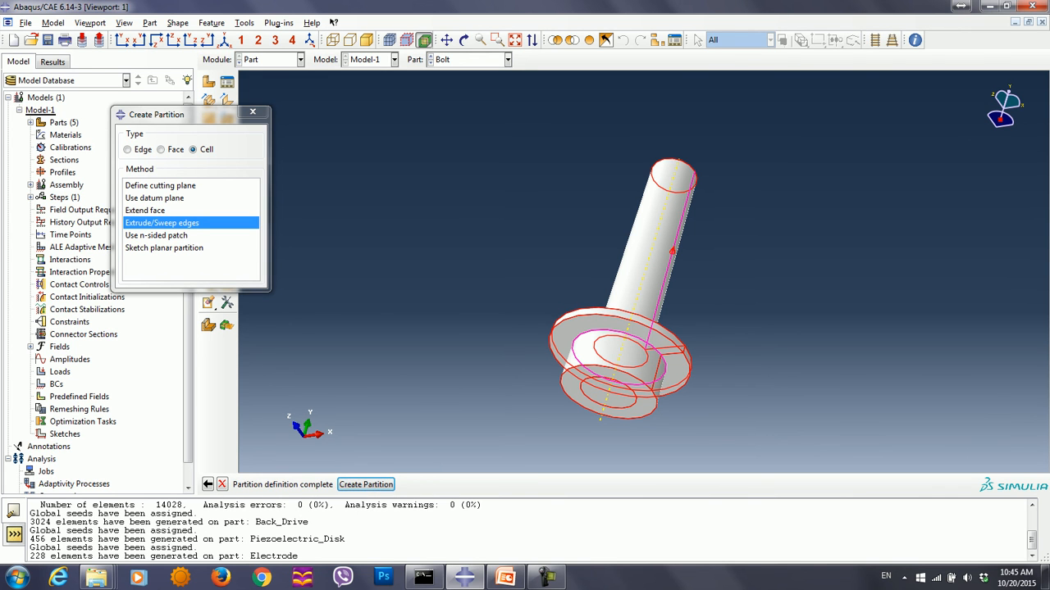
{"action": "left_click", "coordinate": [366, 484]}
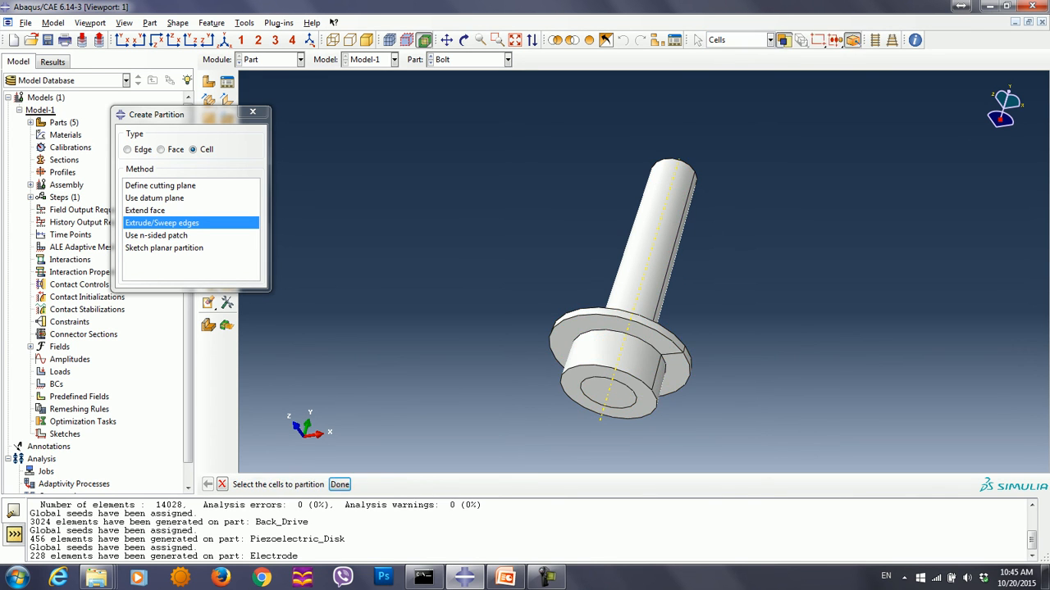
- Partition all Bolt cells with a point-and-normal cutting plane through the shank's base point, normal to the shank's straight edge
{"action": "left_click_drag", "start_coordinate": [625, 329], "coordinate": [606, 427], "text": "ctrl+alt"}
{"action": "left_click", "coordinate": [160, 186]}
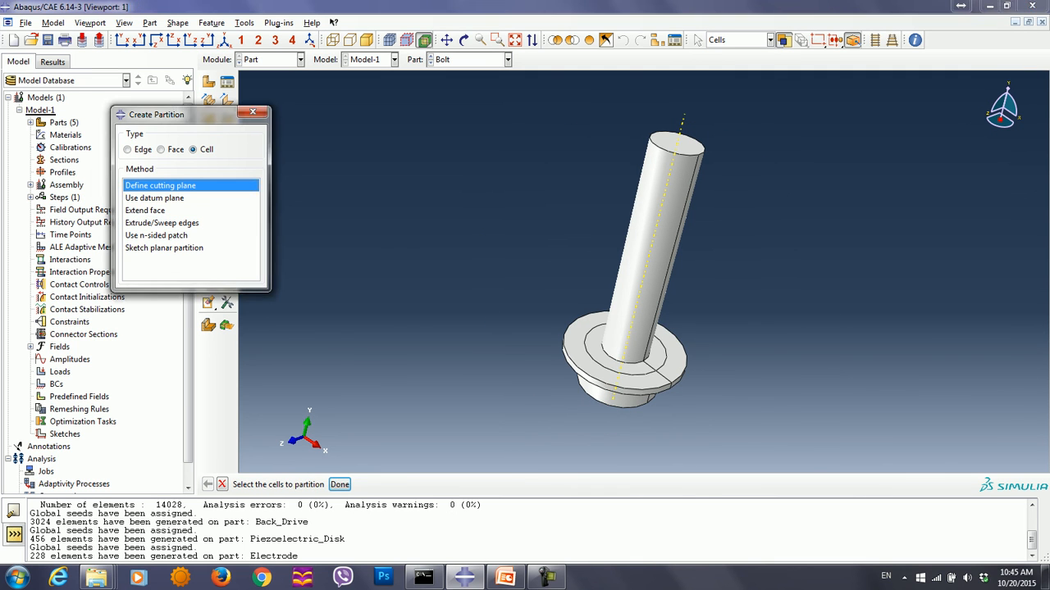
{"action": "left_click_drag", "start_coordinate": [711, 399], "coordinate": [712, 398]}
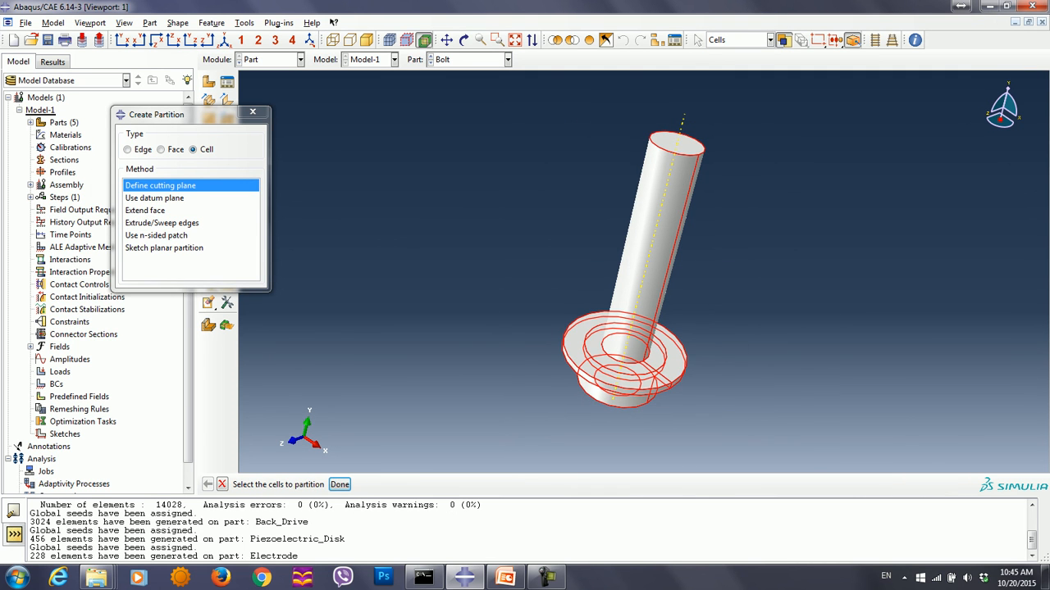
{"action": "left_click", "coordinate": [340, 485]}
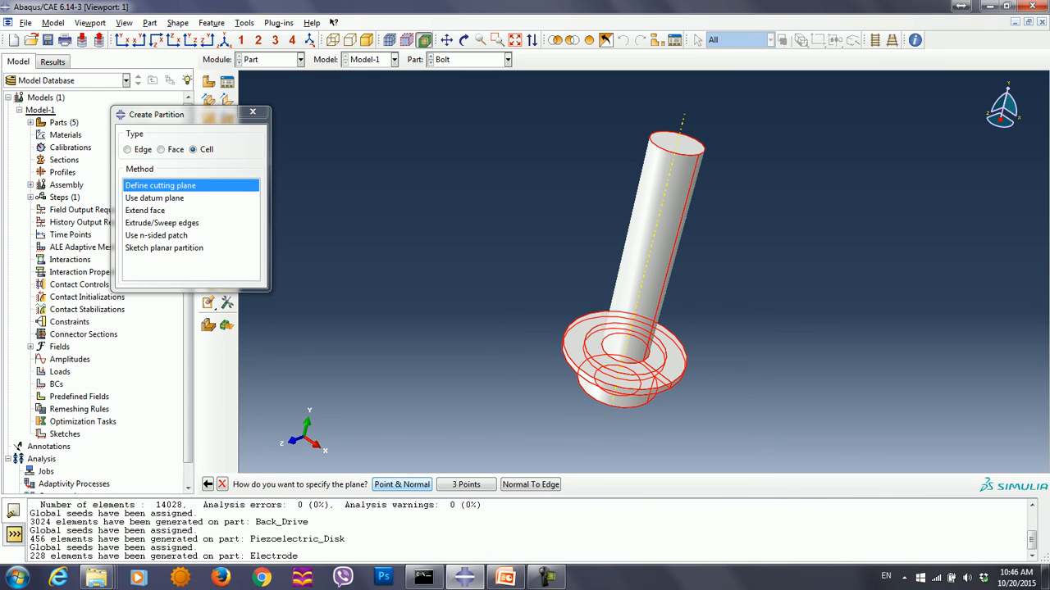
{"action": "left_click", "coordinate": [401, 485]}
{"action": "left_click", "coordinate": [642, 360]}
{"action": "left_click", "coordinate": [668, 269]}
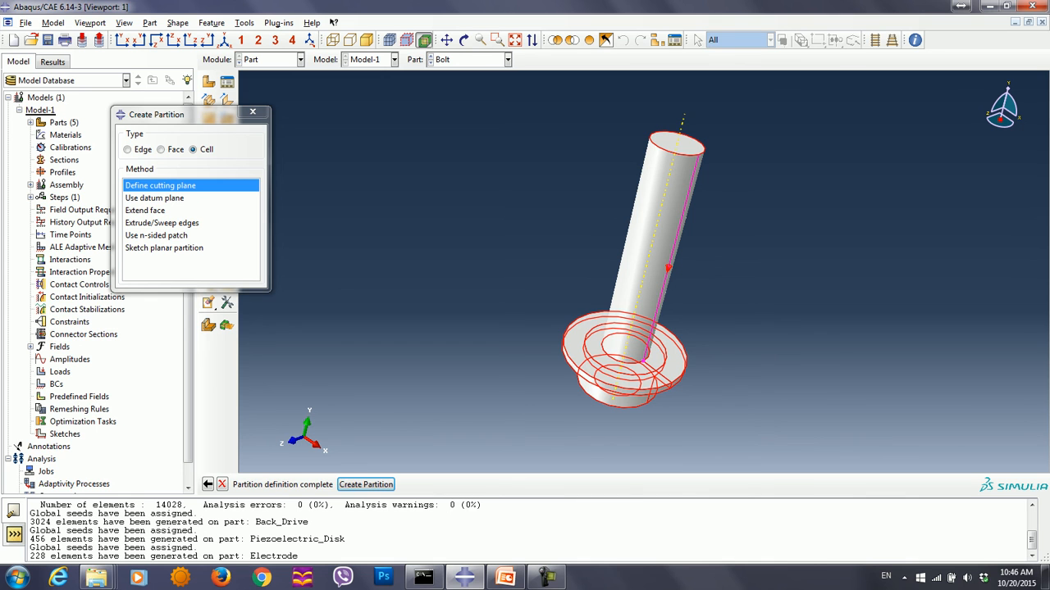
{"action": "left_click", "coordinate": [366, 484]}
- Partition all Bolt cells with a lengthwise three-point cutting plane through two opposite points on the shank's end circle and one on the flange rim
{"action": "left_click_drag", "start_coordinate": [518, 221], "coordinate": [728, 421]}
{"action": "left_click", "coordinate": [339, 483]}
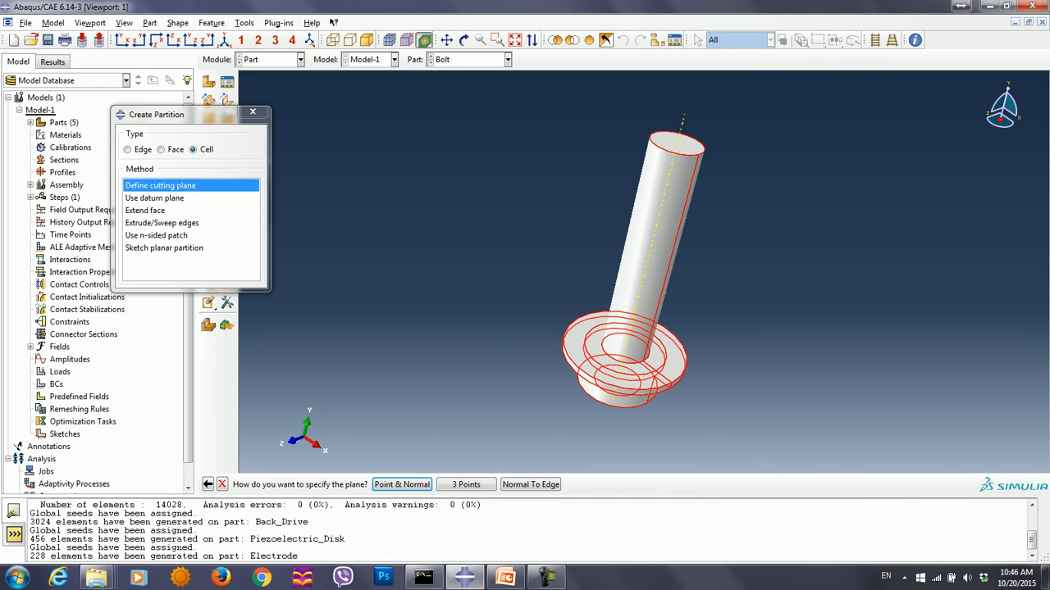
{"action": "left_click", "coordinate": [465, 484]}
{"action": "left_click_drag", "start_coordinate": [666, 238], "coordinate": [638, 271], "text": "ctrl+alt"}
{"action": "left_click", "coordinate": [629, 153]}
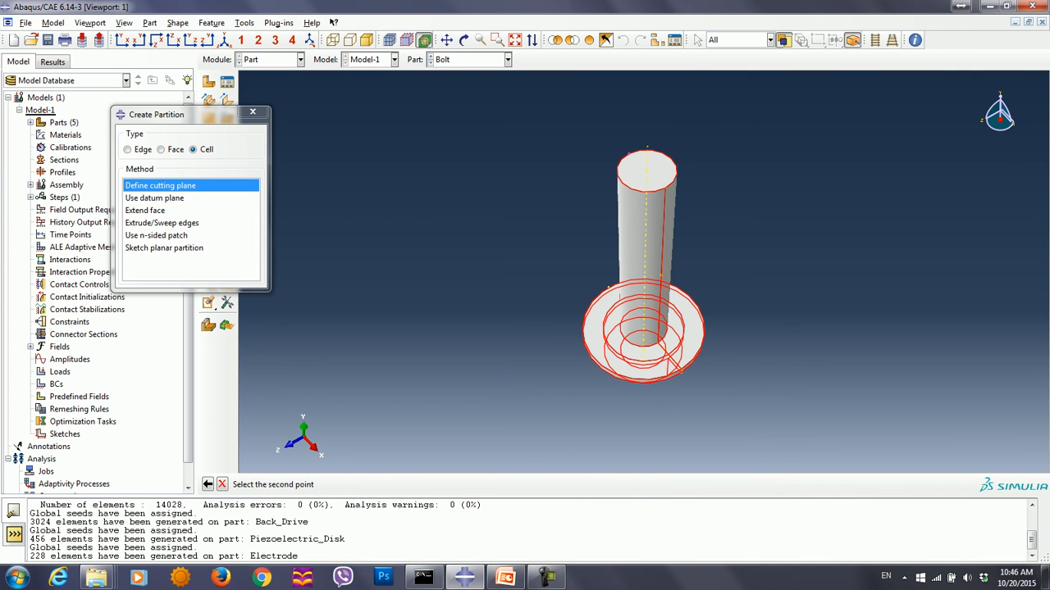
{"action": "left_click", "coordinate": [665, 187]}
{"action": "scroll", "coordinate": [684, 369], "scroll_direction": "down", "scroll_amount": 5}
{"action": "left_click", "coordinate": [678, 371]}
{"action": "middle_click", "coordinate": [673, 369]}
{"action": "scroll", "coordinate": [630, 354], "scroll_direction": "up", "scroll_amount": 3}
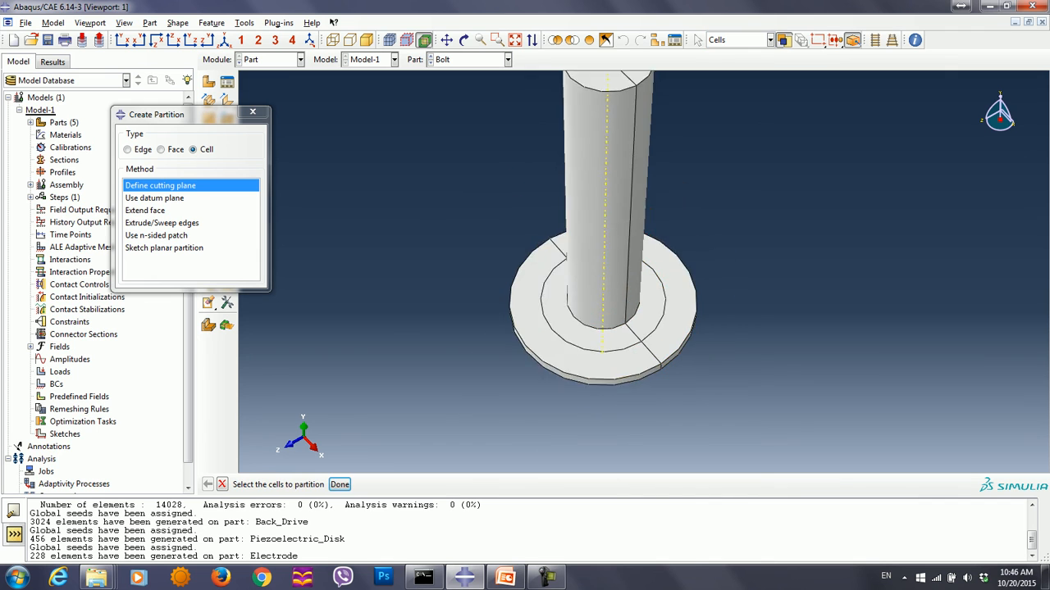
{"action": "scroll", "coordinate": [646, 343], "scroll_direction": "up", "scroll_amount": 3}
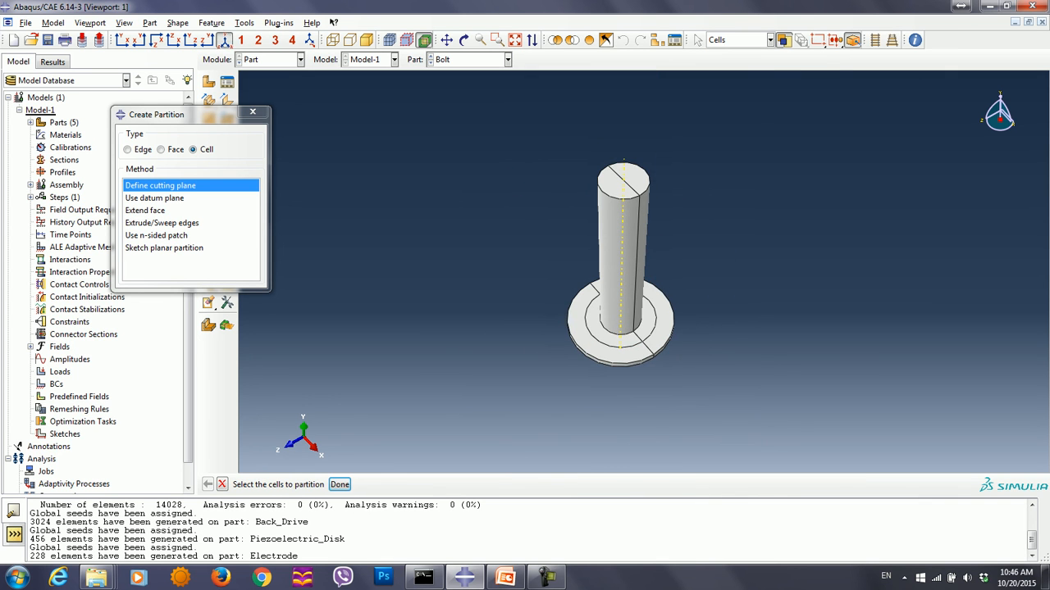
- Restore the isometric view, finish partitioning and switch to the Mesh module
{"action": "left_click", "coordinate": [224, 40]}
{"action": "left_click", "coordinate": [252, 112]}
{"action": "left_click", "coordinate": [271, 59]}
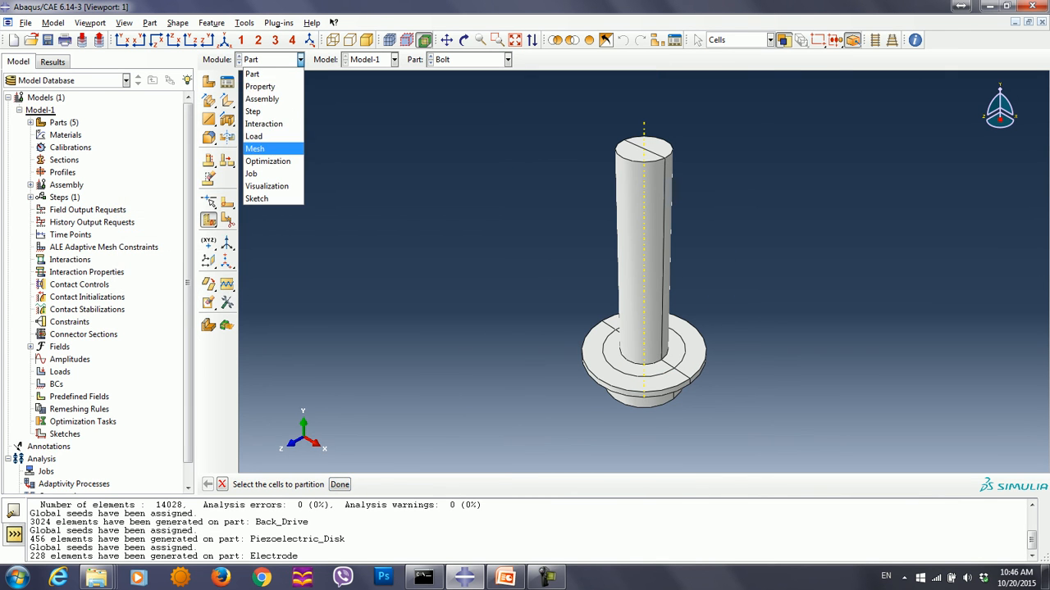
{"action": "left_click", "coordinate": [263, 146]}
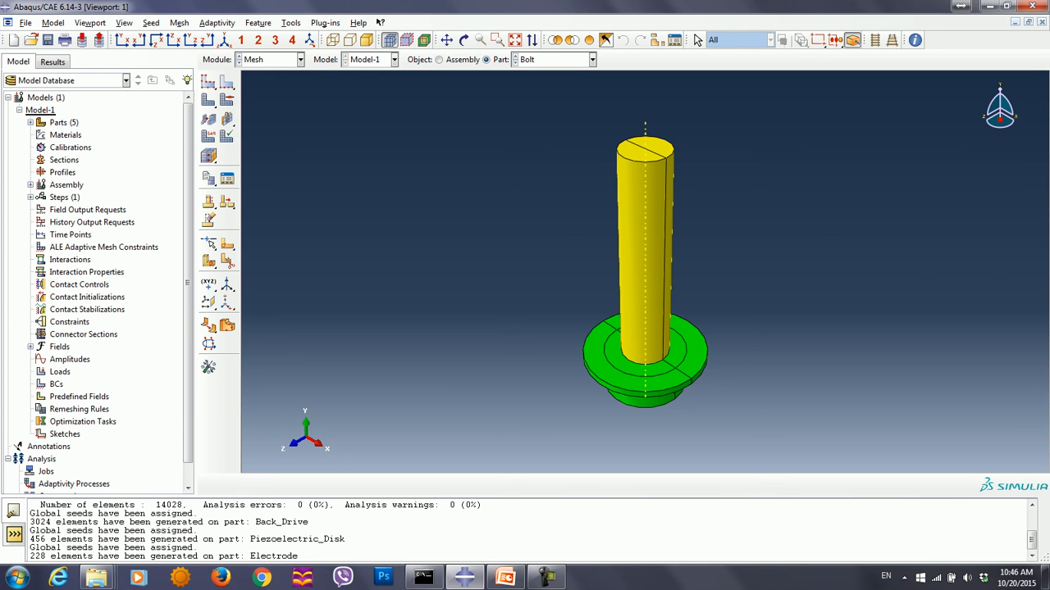
{"action": "left_click", "coordinate": [227, 99]}
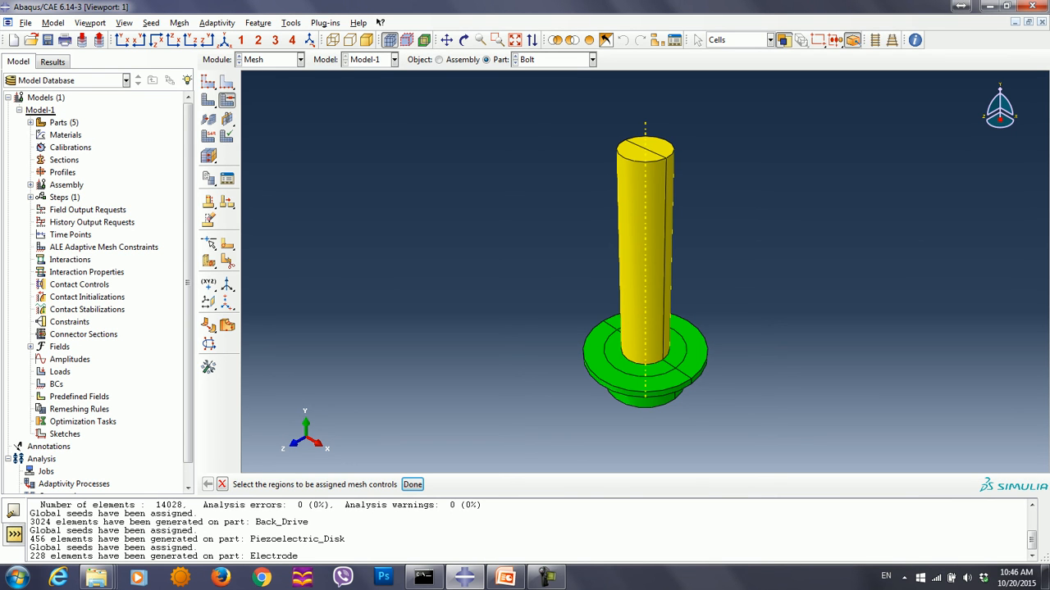
{"action": "left_click_drag", "start_coordinate": [535, 105], "coordinate": [746, 214]}
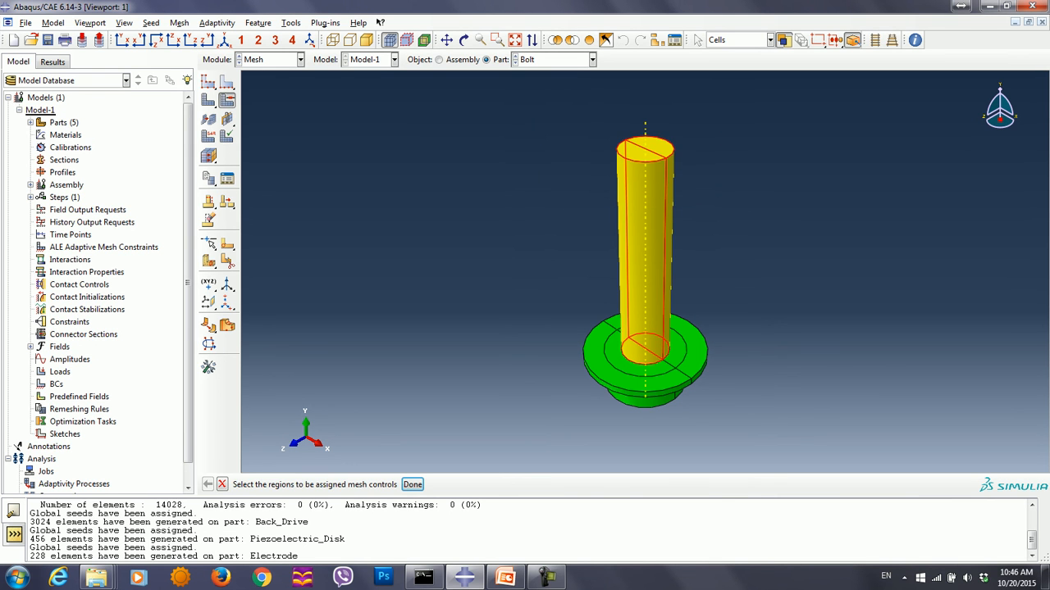
{"action": "key", "text": "Escape"}
- Create a datum point offset by 0.0, -0.015, 0.0 from the straight edge's endpoint on the shank's free end
{"action": "left_click", "coordinate": [292, 23]}
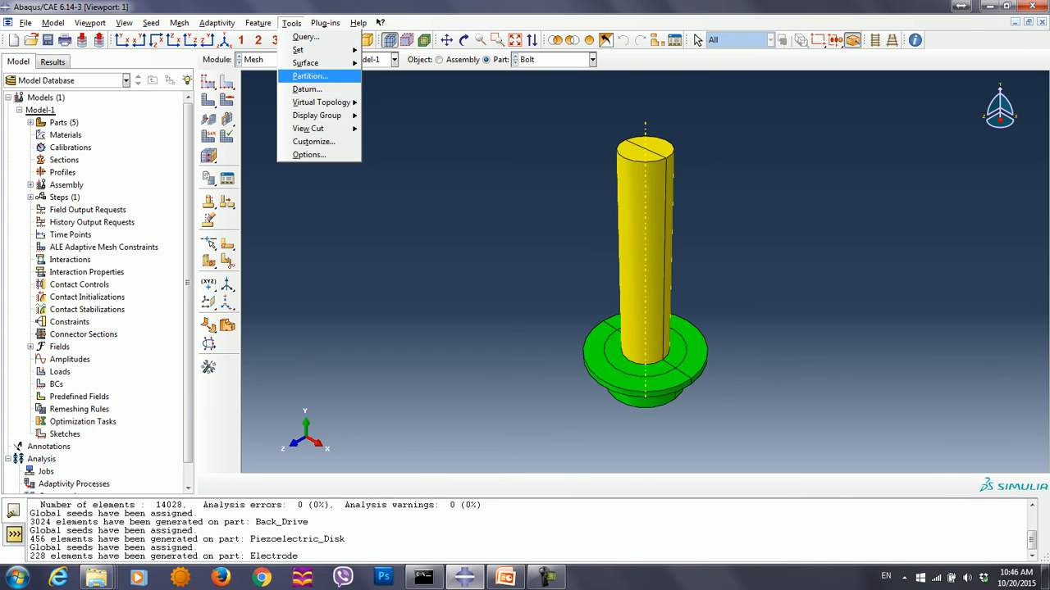
{"action": "left_click", "coordinate": [307, 89]}
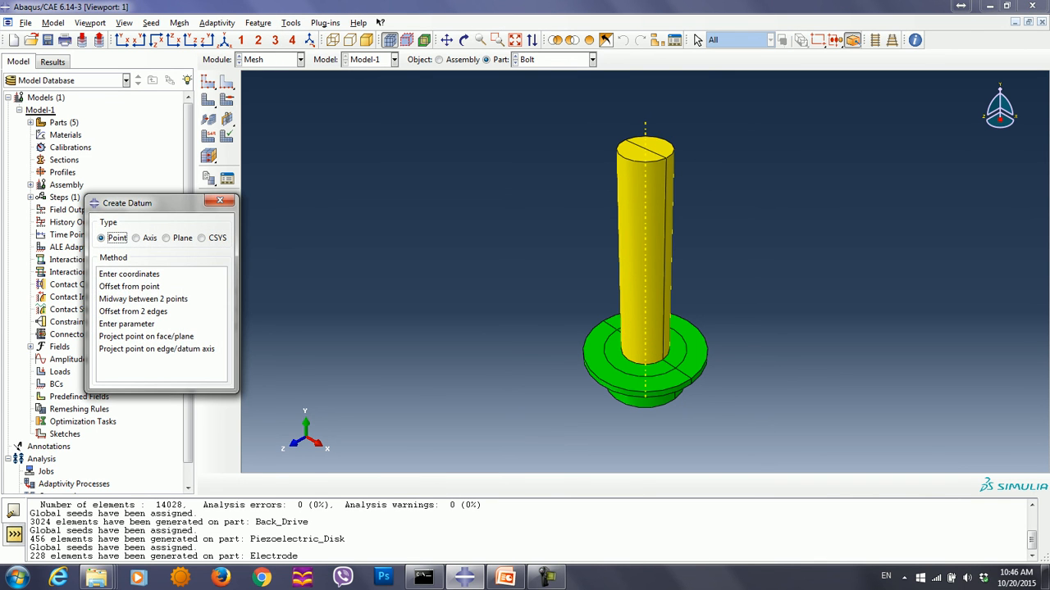
{"action": "left_click", "coordinate": [130, 287]}
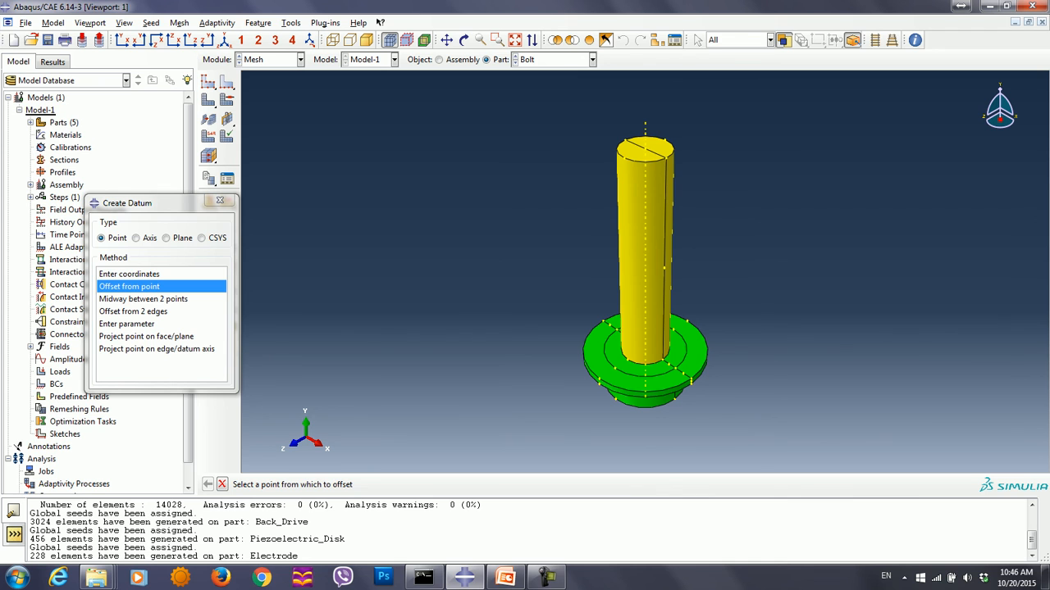
{"action": "left_click", "coordinate": [666, 158]}
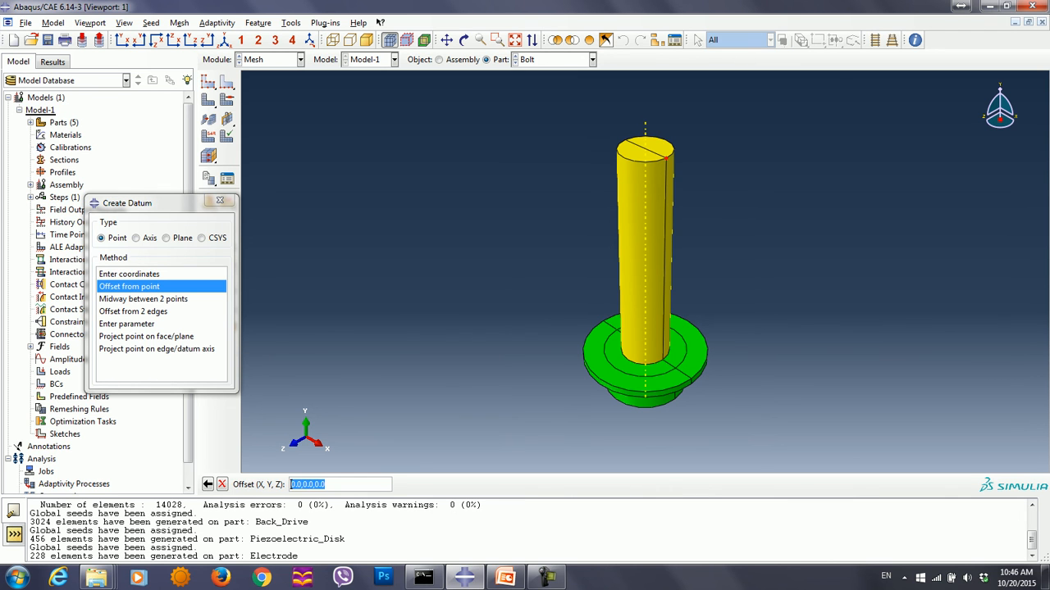
{"action": "left_click", "coordinate": [313, 484]}
{"action": "type", "text": "15"}
{"action": "left_click", "coordinate": [306, 485]}
{"action": "type", "text": "-"}
{"action": "key", "text": "Return"}
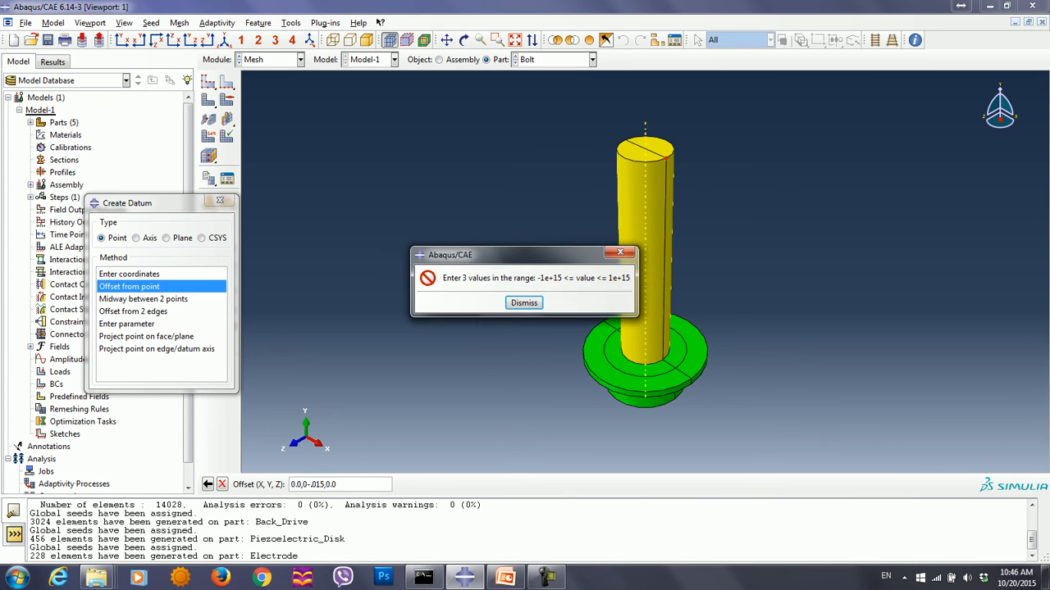
{"action": "key", "text": "Return"}
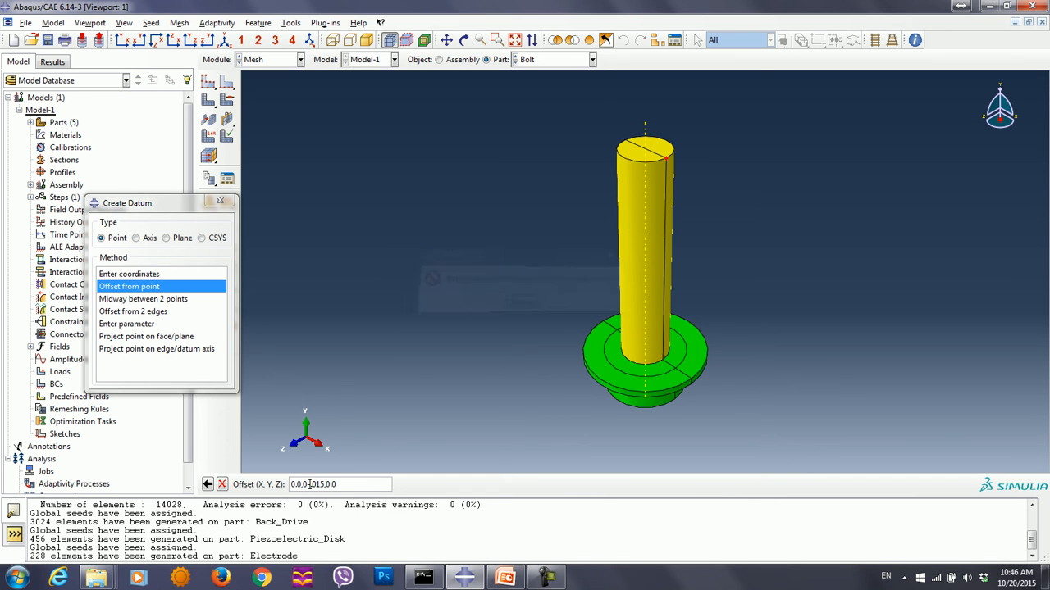
{"action": "key", "text": "BackSpace"}
{"action": "key", "text": "Left"}
{"action": "type", "text": "-"}
{"action": "key", "text": "Return"}
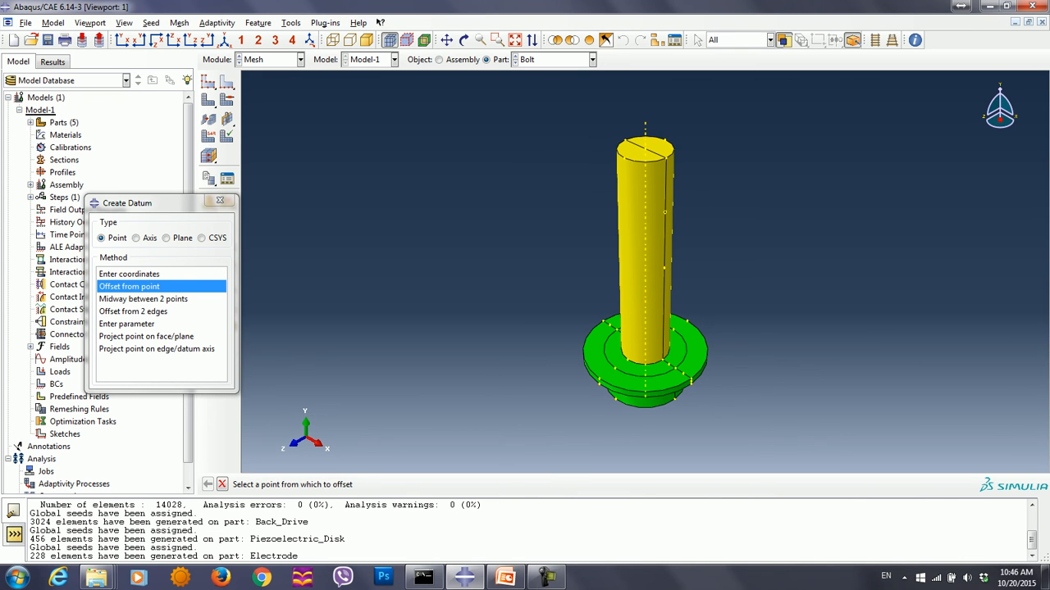
- Create a second datum point offset 0.025 in Y from the straight edge's endpoint at the shank's base
{"action": "left_click", "coordinate": [662, 359]}
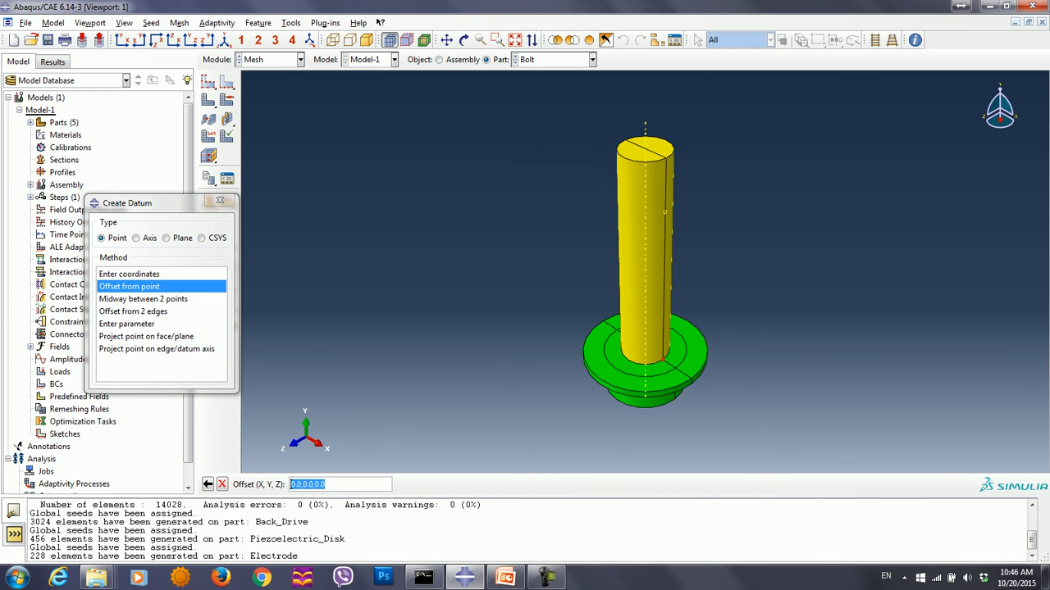
{"action": "left_click", "coordinate": [312, 485]}
{"action": "type", "text": "25"}
{"action": "key", "text": "Return"}
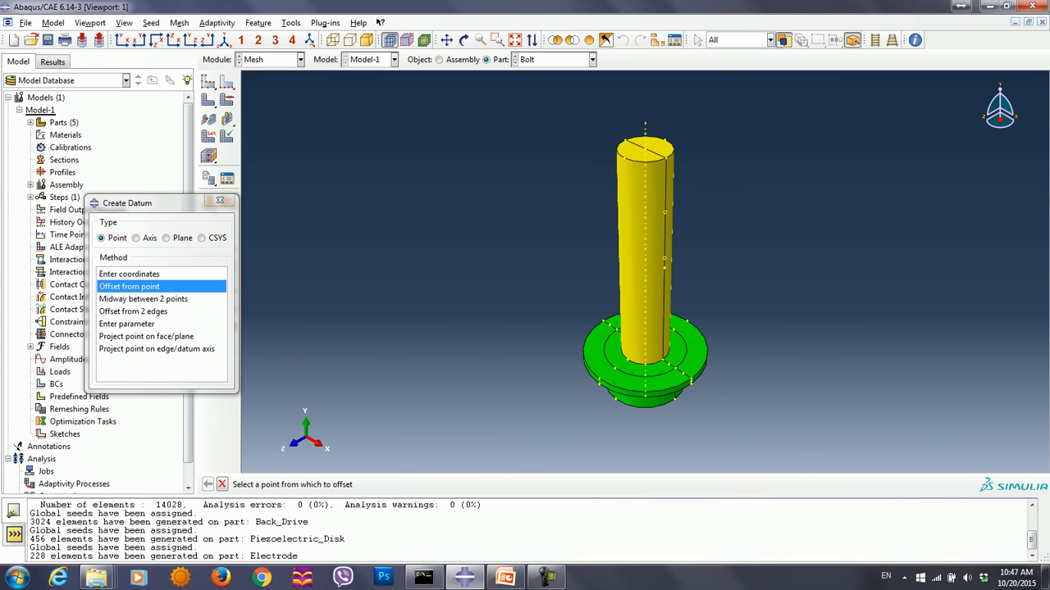
{"action": "left_click", "coordinate": [220, 201]}
- Partition the shank cells with a point-and-normal cutting plane through the upper datum point, normal to the shank's straight edge
{"action": "left_click", "coordinate": [291, 22]}
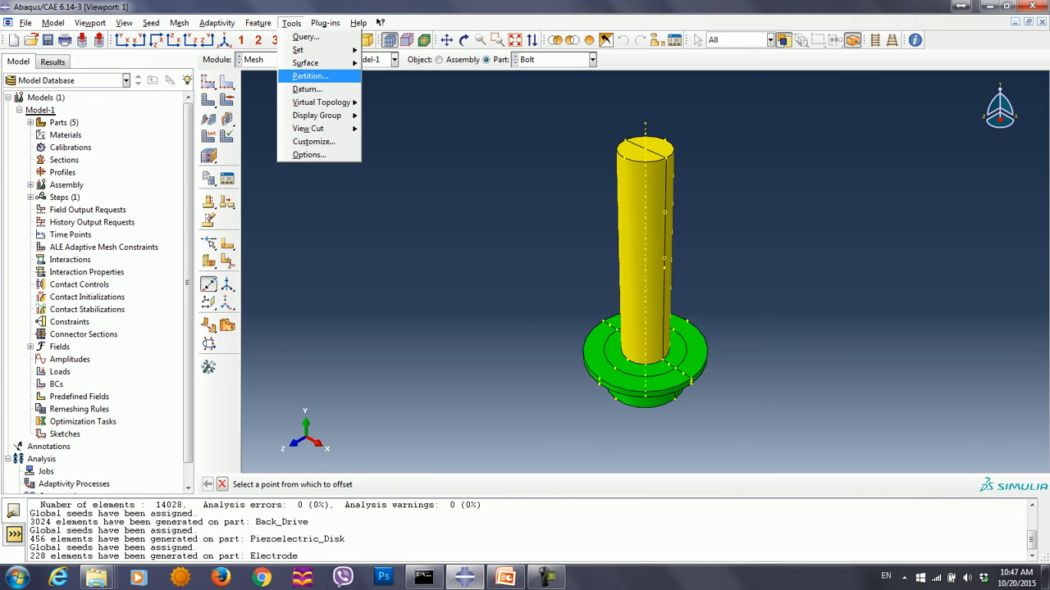
{"action": "key", "text": "Return"}
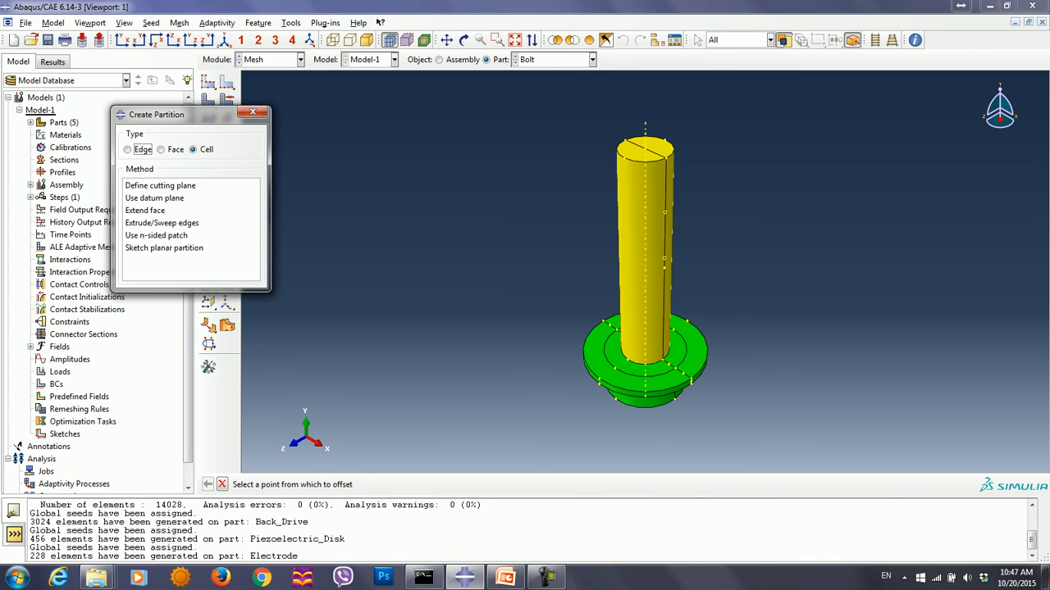
{"action": "left_click", "coordinate": [161, 186]}
{"action": "left_click_drag", "start_coordinate": [544, 138], "coordinate": [725, 224]}
{"action": "left_click", "coordinate": [340, 485]}
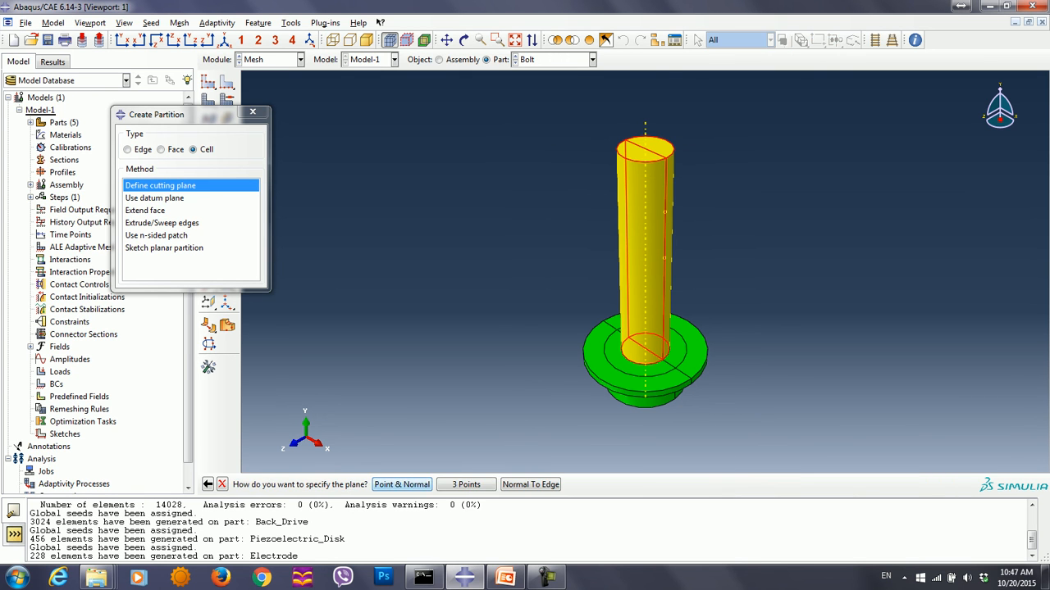
{"action": "left_click", "coordinate": [402, 485]}
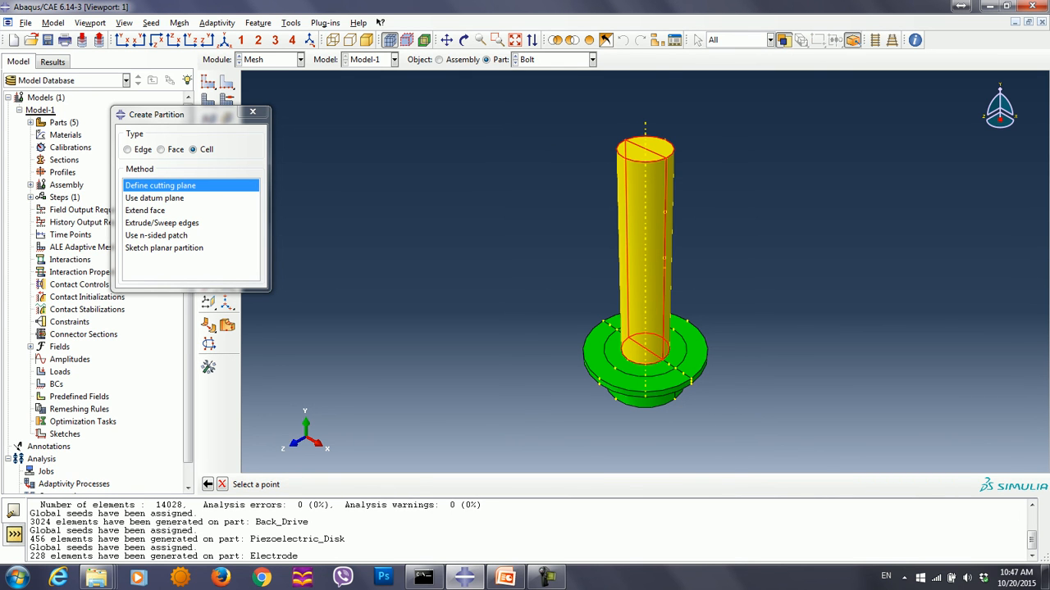
{"action": "left_click", "coordinate": [665, 212]}
{"action": "left_click", "coordinate": [665, 234]}
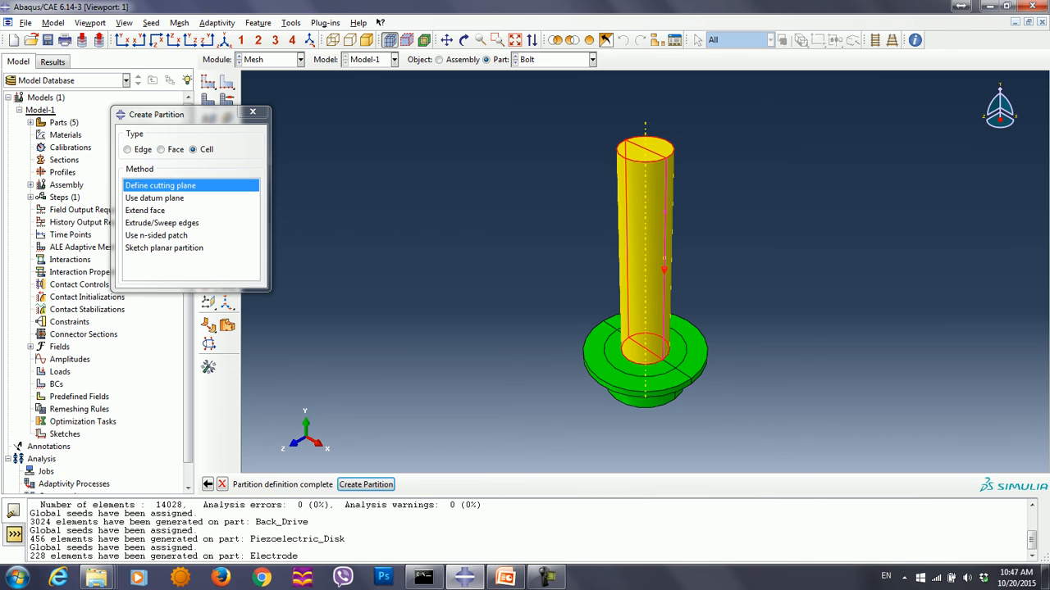
{"action": "left_click", "coordinate": [366, 485]}
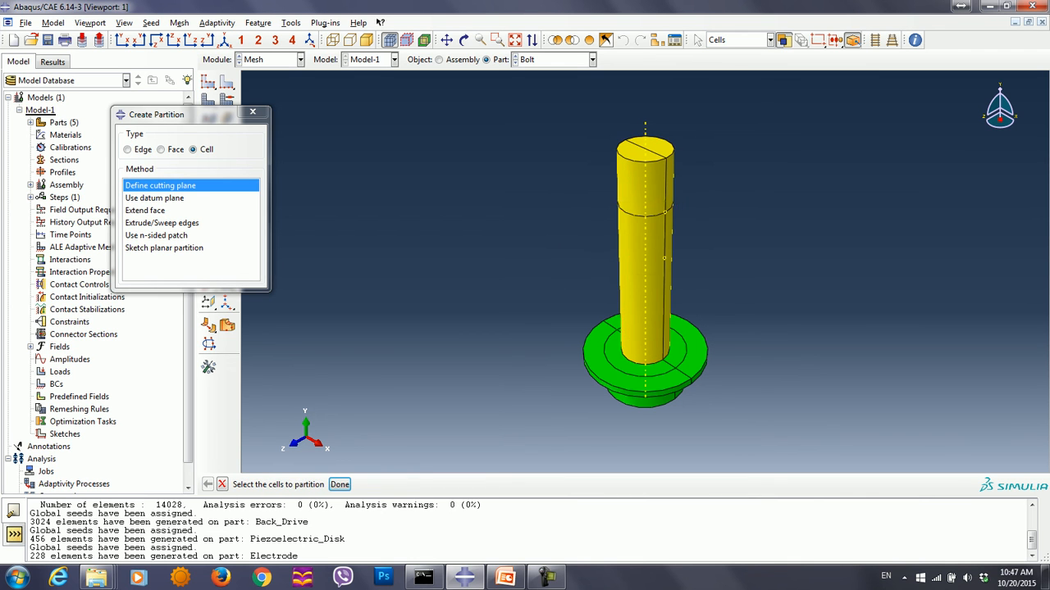
- Partition the shank cells with a point-and-normal cutting plane through the lower datum point, normal to the shank's straight edge
{"action": "left_click", "coordinate": [340, 485]}
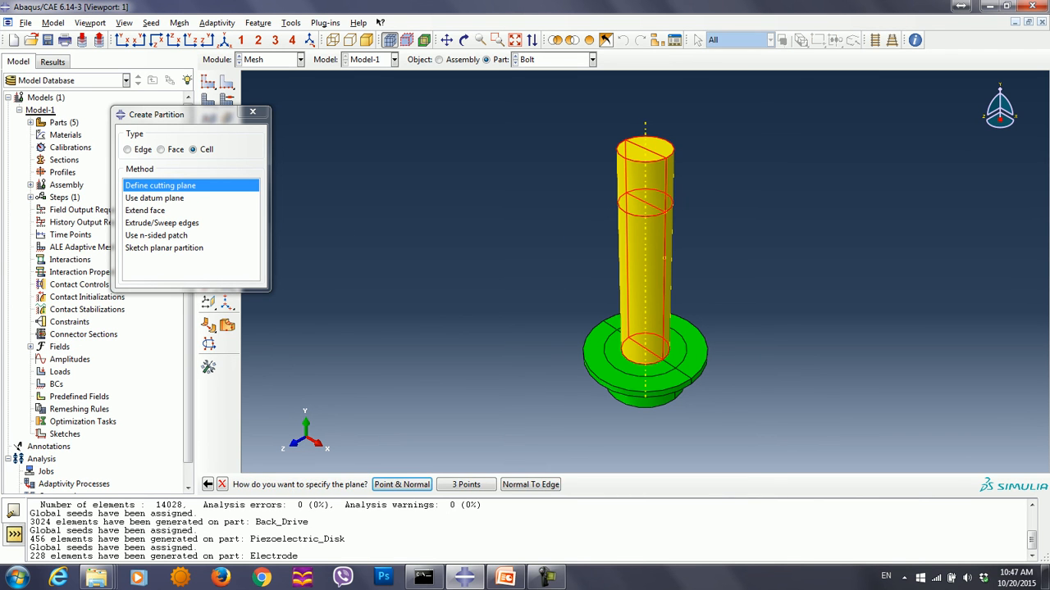
{"action": "left_click", "coordinate": [401, 485]}
{"action": "left_click", "coordinate": [664, 258]}
{"action": "left_click", "coordinate": [664, 267]}
{"action": "left_click", "coordinate": [365, 485]}
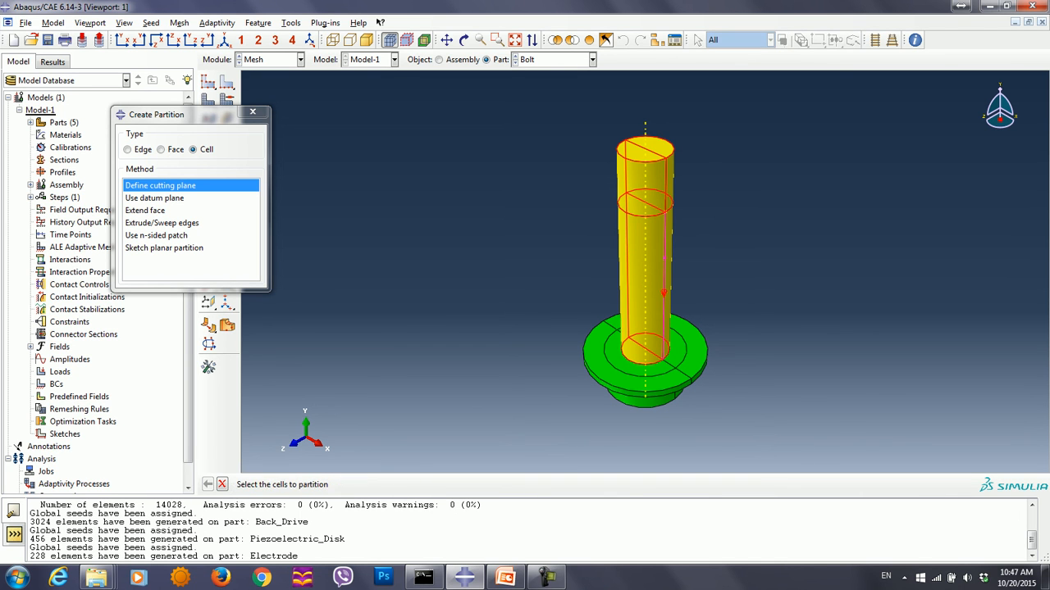
{"action": "left_click", "coordinate": [339, 485]}
{"action": "left_click", "coordinate": [253, 113]}
- Assign the Medial axis algorithm to the shank's swept hex cells and seed the Bolt with an approximate global size of 0.002
{"action": "left_click", "coordinate": [227, 99]}
{"action": "left_click_drag", "start_coordinate": [569, 119], "coordinate": [716, 359]}
{"action": "left_click", "coordinate": [411, 485]}
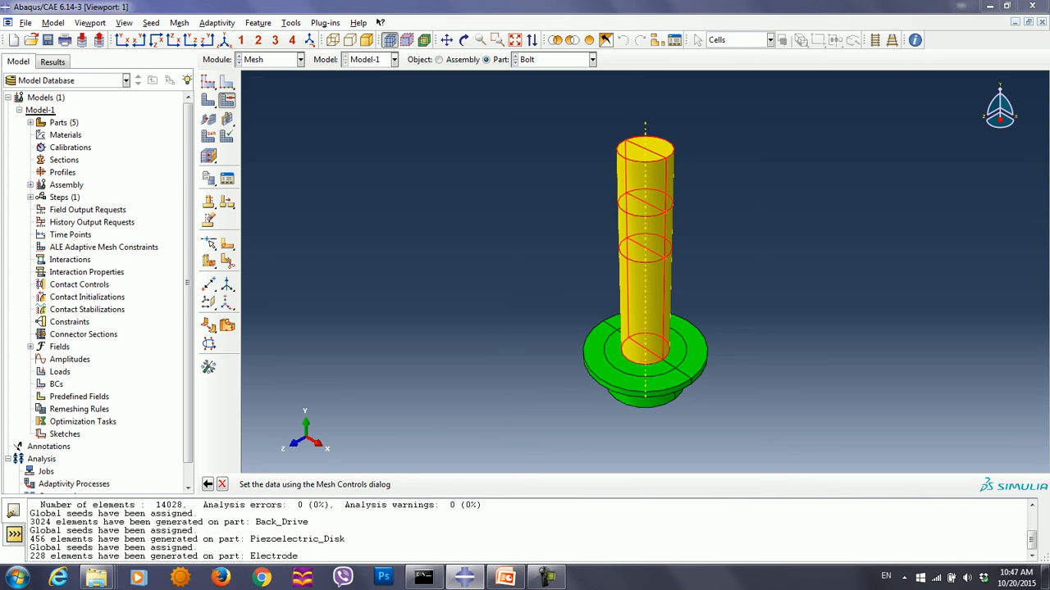
{"action": "left_click", "coordinate": [182, 155]}
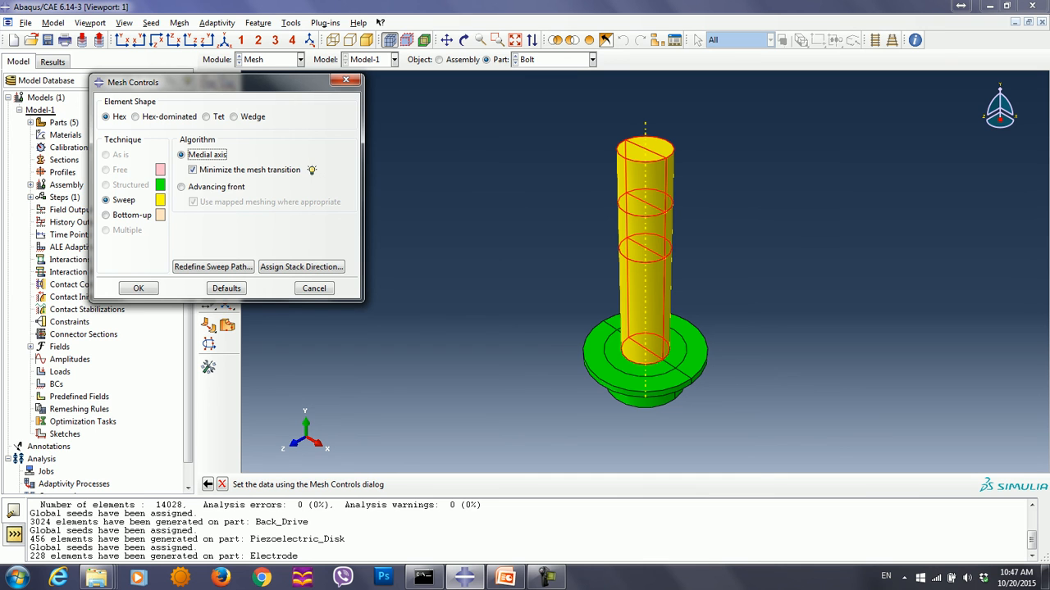
{"action": "left_click", "coordinate": [139, 288]}
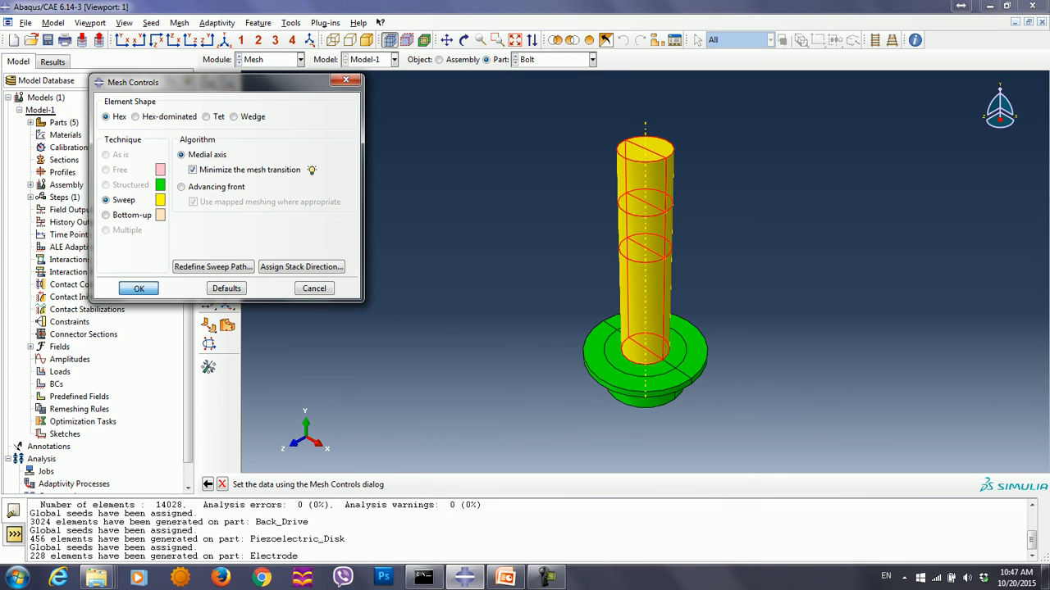
{"action": "left_click", "coordinate": [208, 82]}
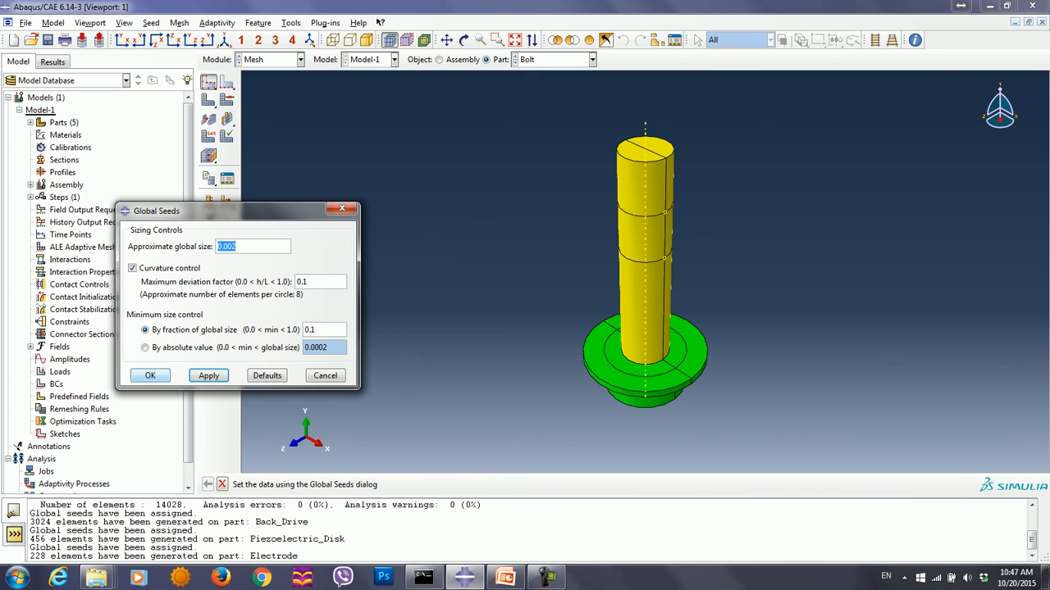
{"action": "left_click", "coordinate": [150, 376]}
- Assign linear 3D Stress hex elements without reduced integration (C3D8) to all Bolt cells and mesh the part
{"action": "left_click", "coordinate": [208, 136]}
{"action": "left_click_drag", "start_coordinate": [448, 98], "coordinate": [828, 407]}
{"action": "left_click", "coordinate": [412, 485]}
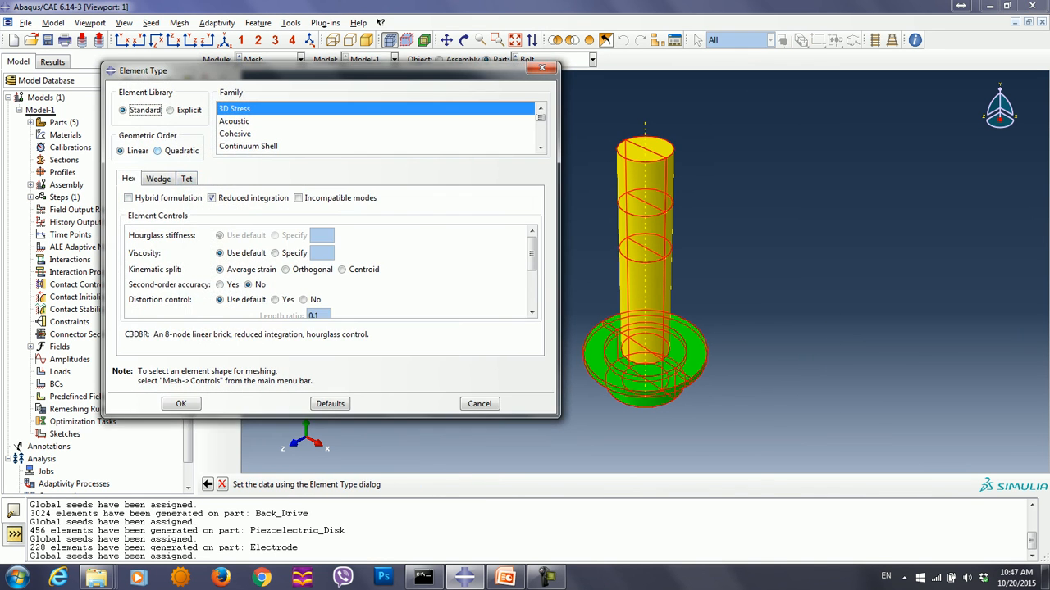
{"action": "left_click", "coordinate": [211, 198]}
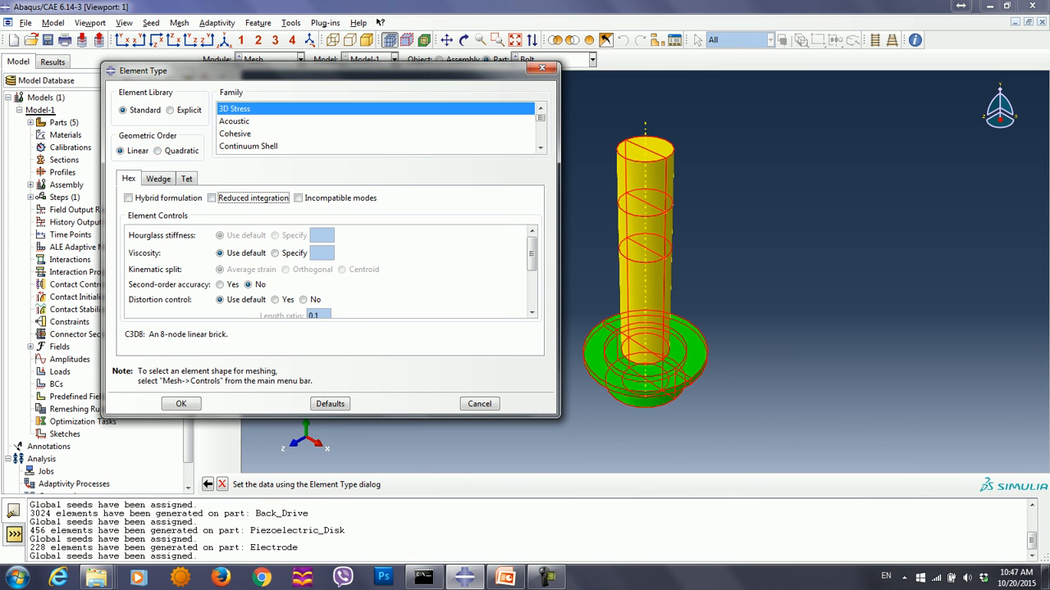
{"action": "left_click", "coordinate": [181, 403]}
{"action": "left_click", "coordinate": [208, 99]}
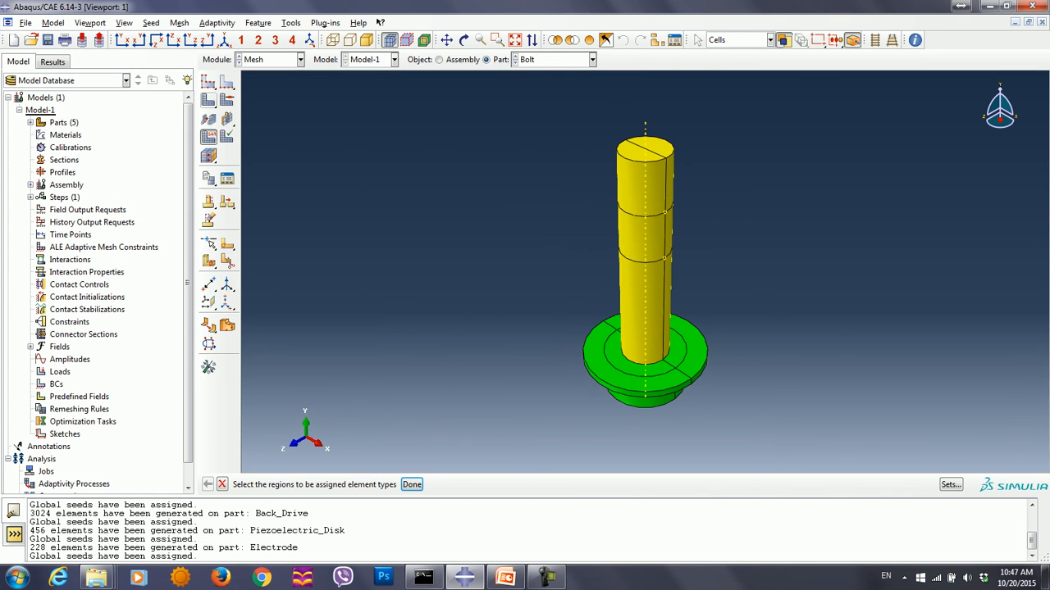
{"action": "left_click", "coordinate": [317, 484]}
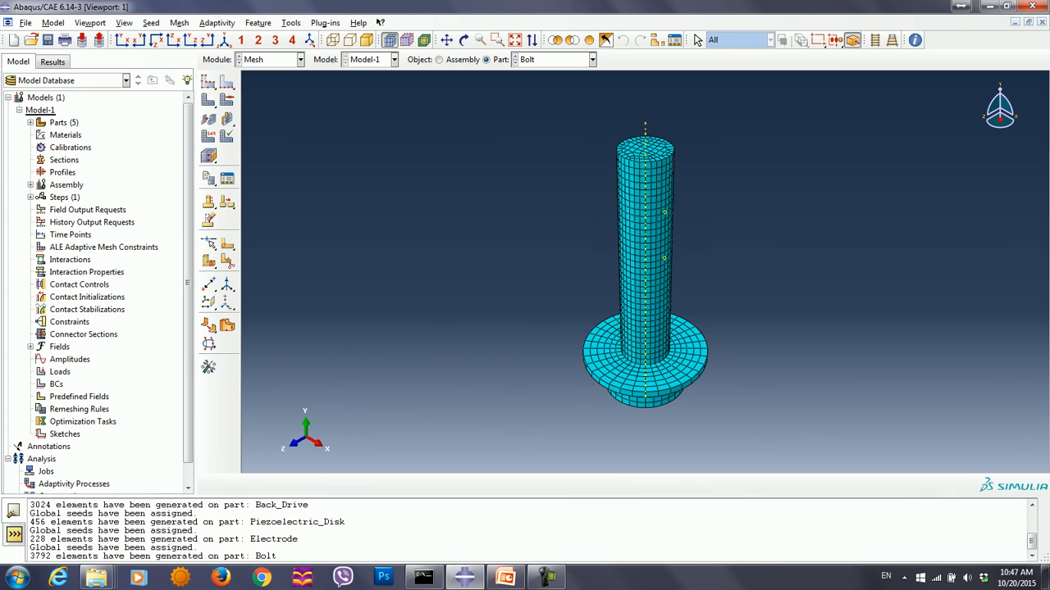
- Verify the mesh of the whole Bolt part with the analysis checks, highlighting elements with errors and warnings
{"action": "left_click", "coordinate": [179, 22]}
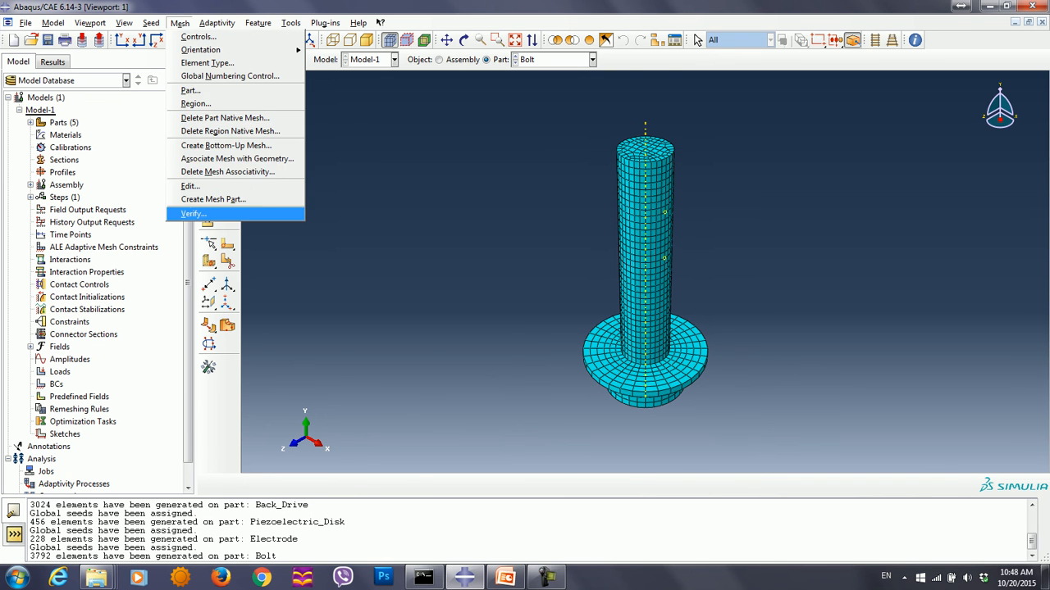
{"action": "left_click", "coordinate": [201, 208]}
{"action": "left_click", "coordinate": [645, 263]}
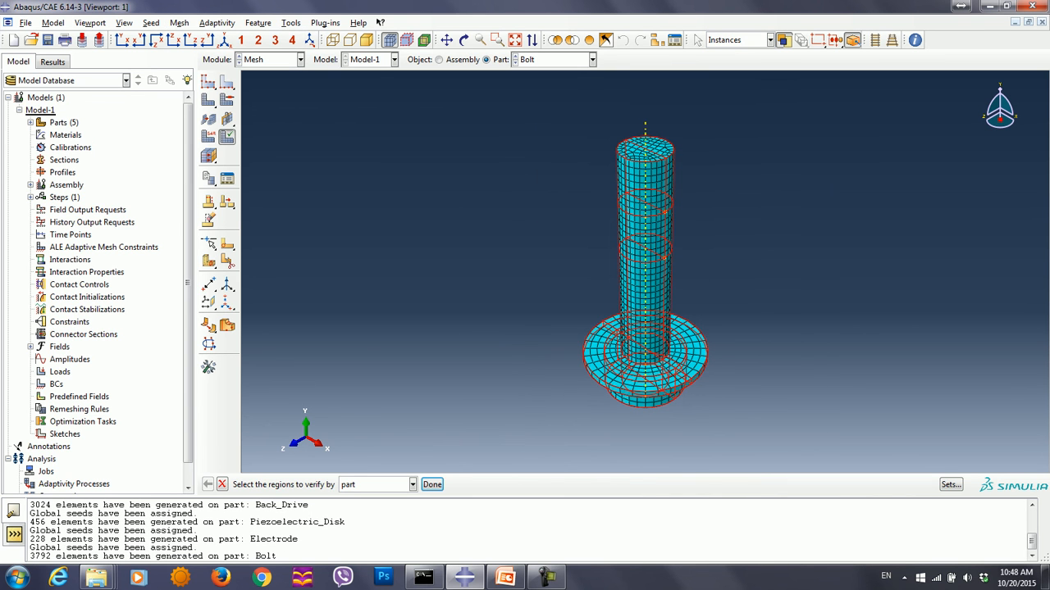
{"action": "left_click", "coordinate": [432, 484]}
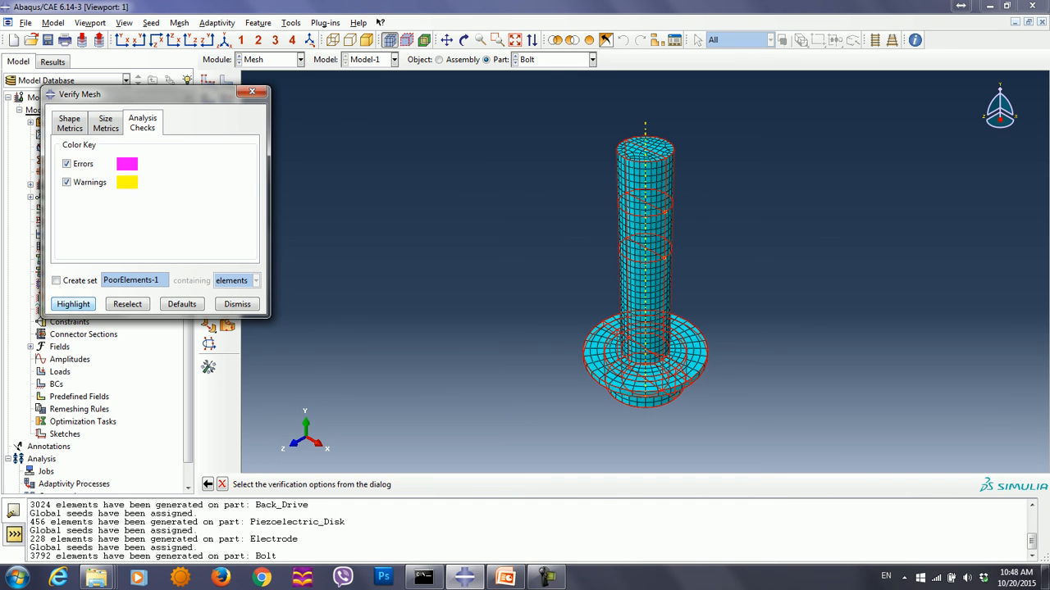
{"action": "left_click", "coordinate": [73, 304]}
{"action": "left_click", "coordinate": [252, 91]}
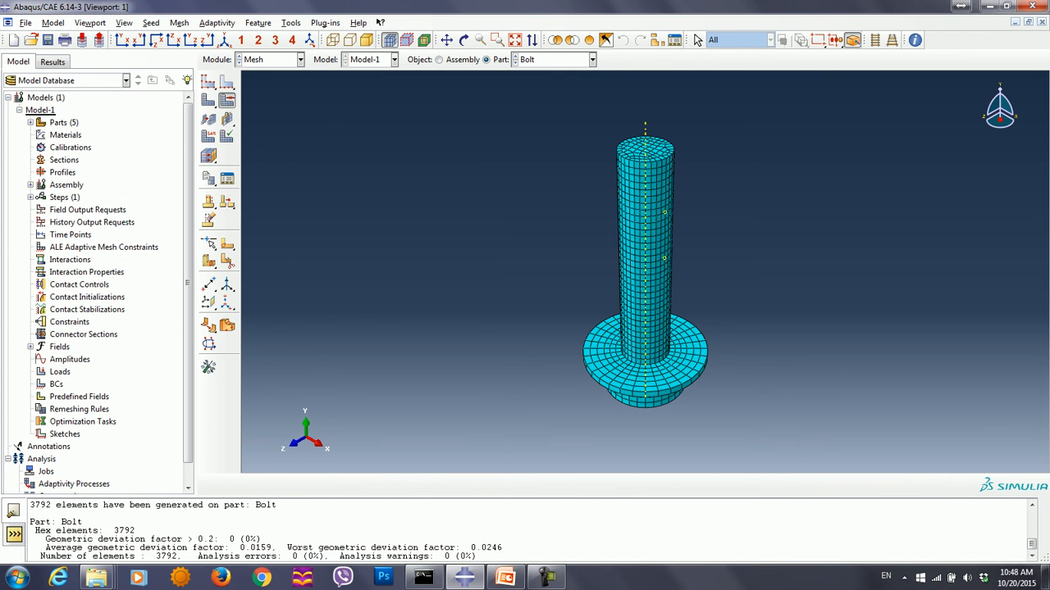
- Review the mesh controls assigned to the Bolt's shank cells without changing them
{"action": "left_click", "coordinate": [226, 100]}
{"action": "left_click_drag", "start_coordinate": [523, 92], "coordinate": [758, 289]}
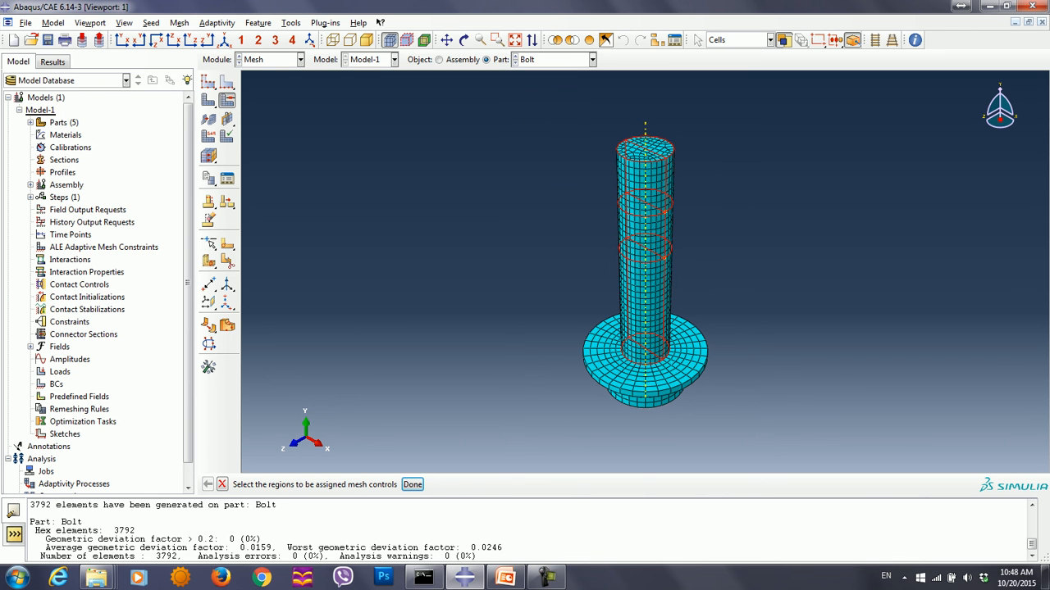
{"action": "left_click", "coordinate": [411, 484]}
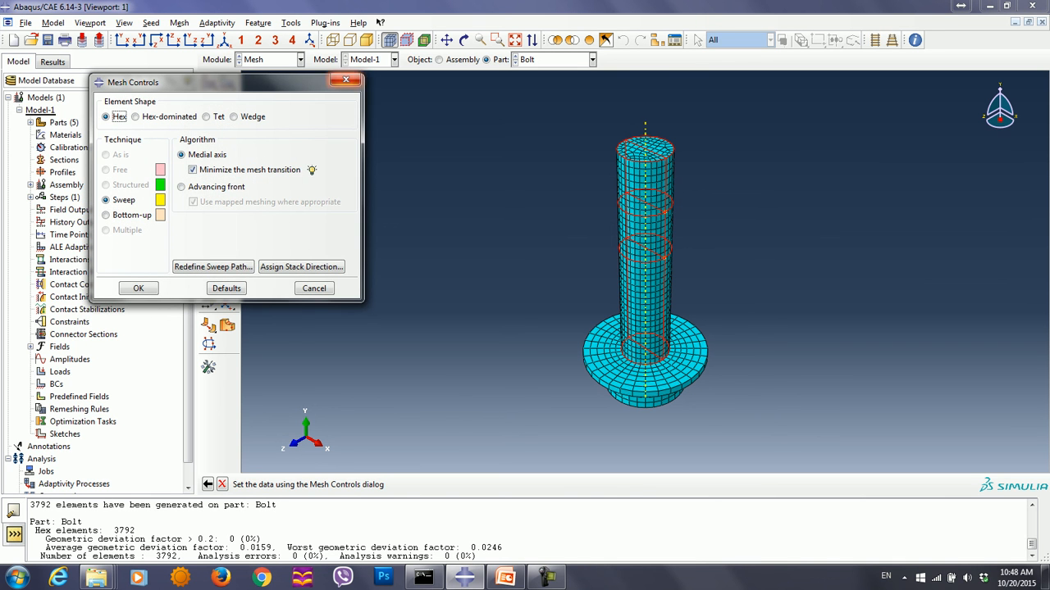
{"action": "left_click", "coordinate": [345, 80]}
- Inspect the mesh on the underside of the Bolt's head and switch to the Part module
{"action": "left_click_drag", "start_coordinate": [701, 190], "coordinate": [704, 226], "text": "ctrl+alt"}
{"action": "left_click_drag", "start_coordinate": [702, 287], "coordinate": [707, 221], "text": "ctrl+alt"}
{"action": "left_click_drag", "start_coordinate": [702, 312], "coordinate": [703, 213], "text": "ctrl+alt"}
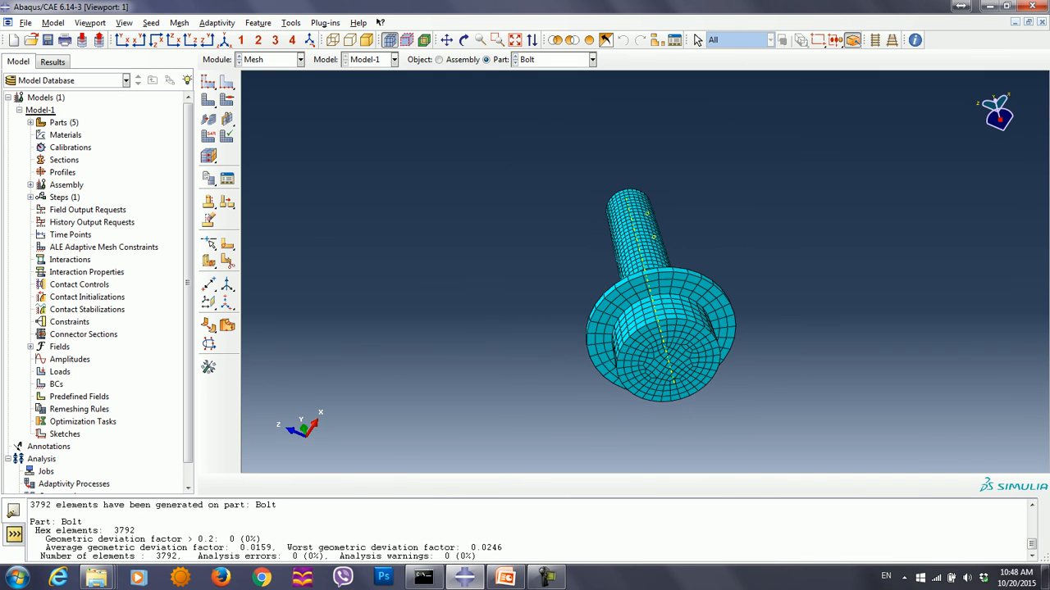
{"action": "left_click", "coordinate": [300, 59]}
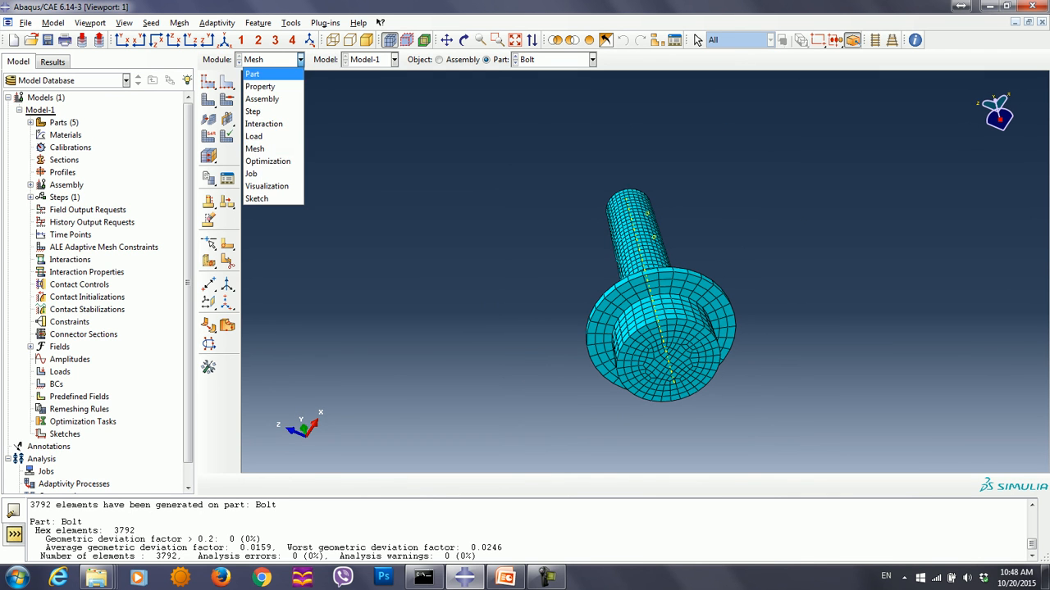
{"action": "left_click", "coordinate": [253, 74]}
{"action": "left_click", "coordinate": [547, 578]}
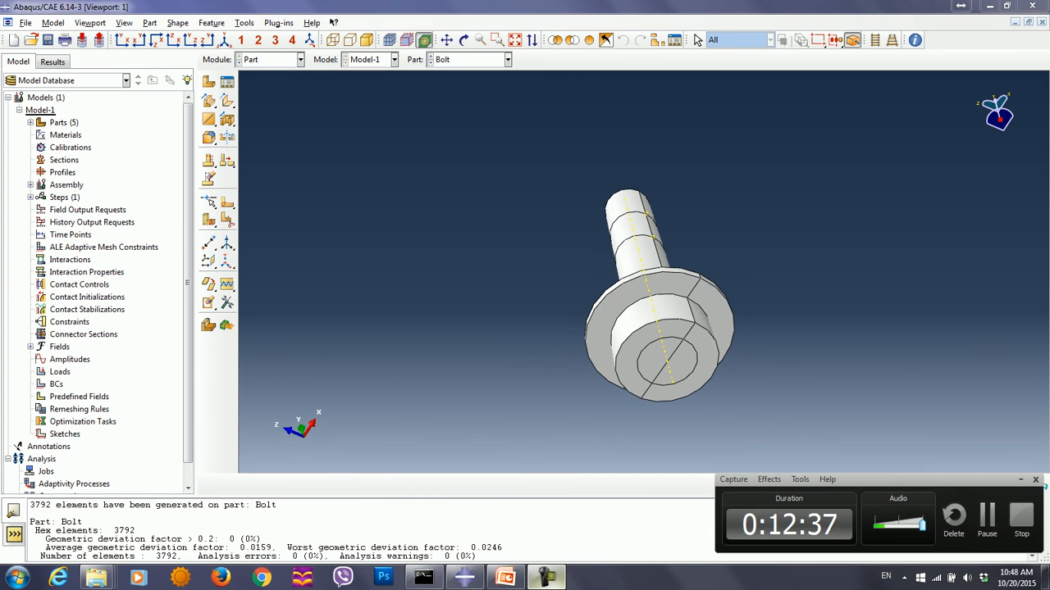